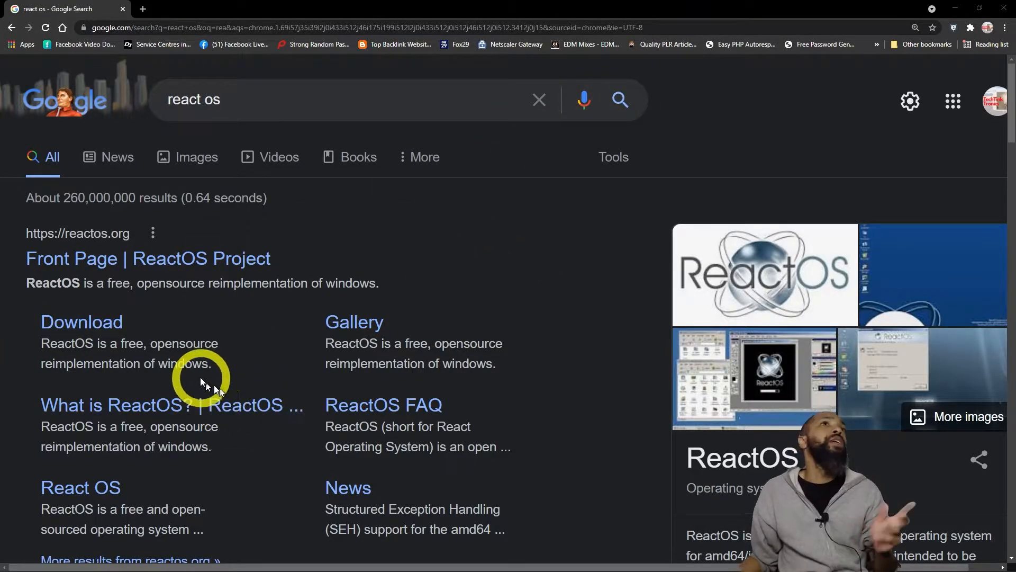
# Open the ReactOS project site and view the Applications Manager, File Search, VLC and Neverball screenshots in its gallery.
pyautogui.click(177, 270)
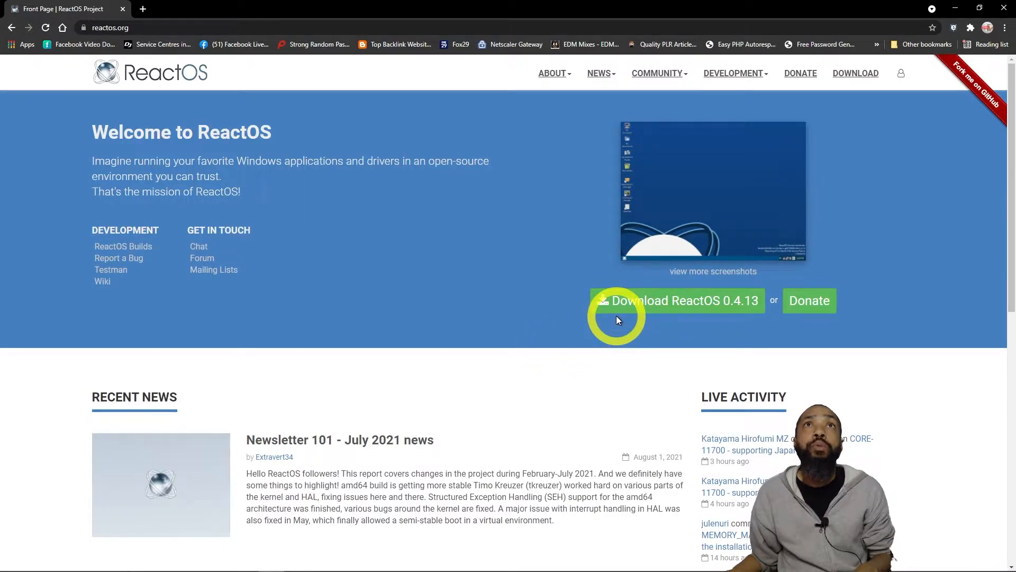
pyautogui.click(720, 197)
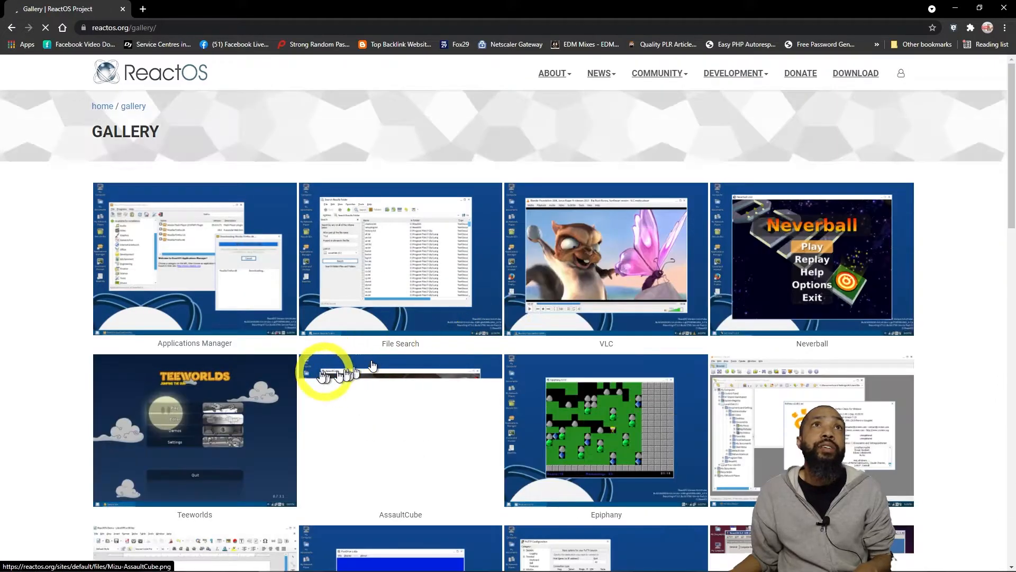
pyautogui.click(208, 303)
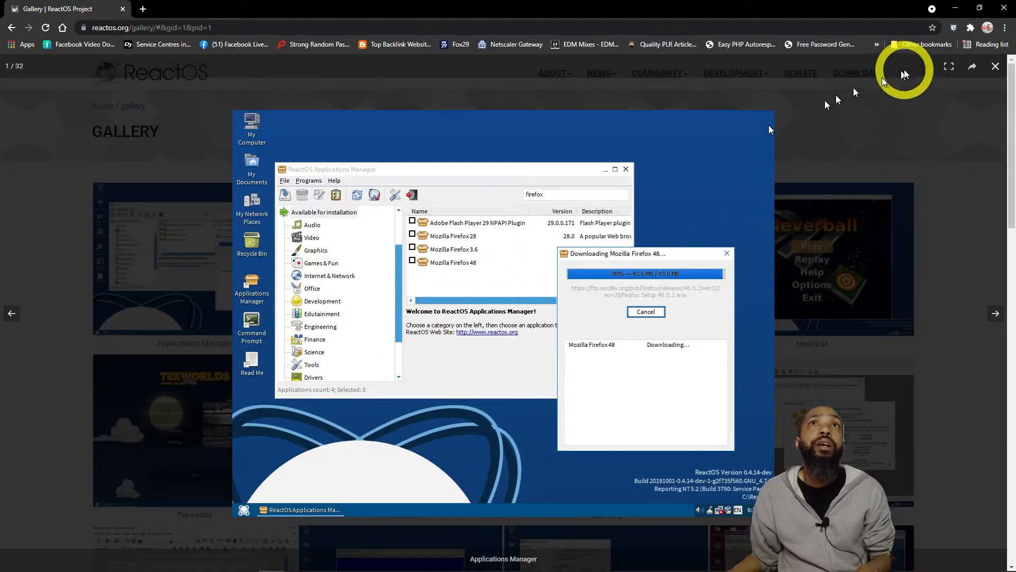
pyautogui.click(860, 119)
pyautogui.click(416, 320)
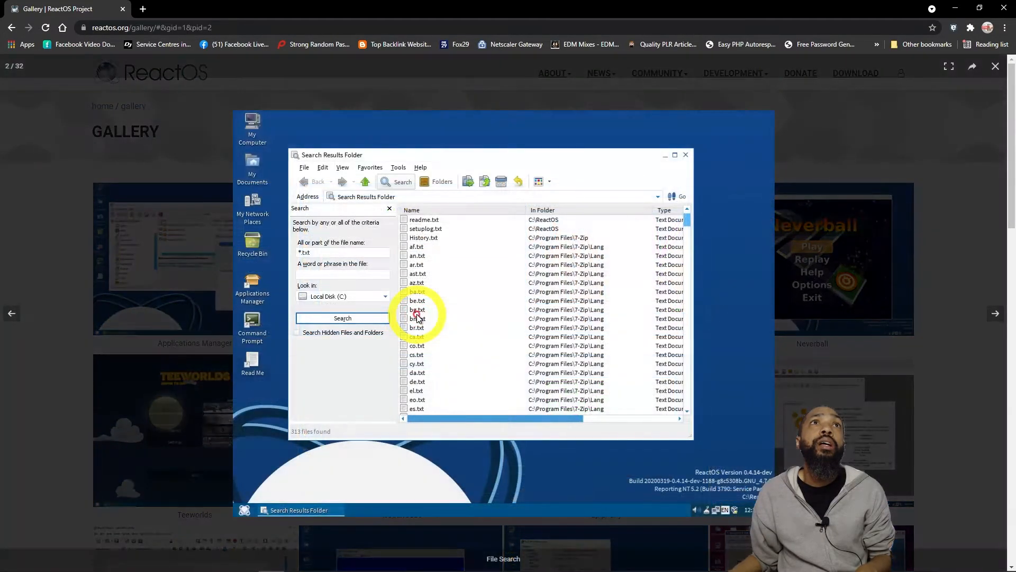
pyautogui.click(837, 167)
pyautogui.click(627, 289)
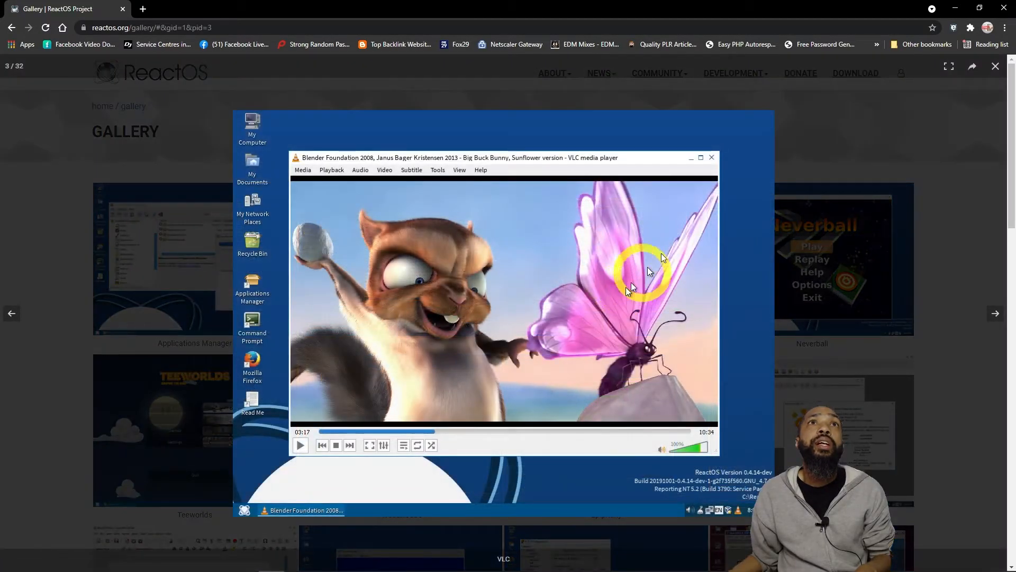
pyautogui.click(794, 130)
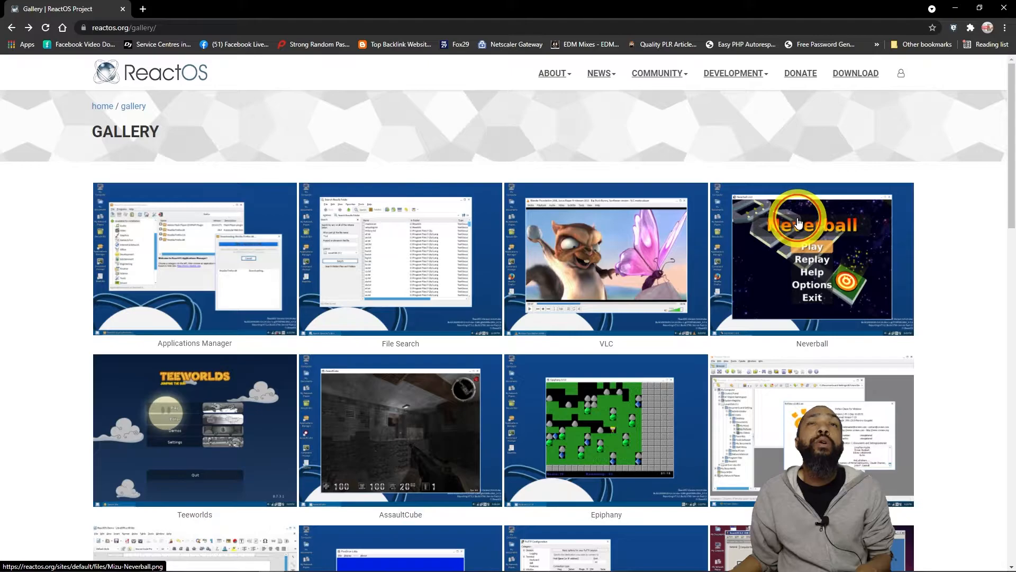
pyautogui.click(798, 222)
pyautogui.click(795, 152)
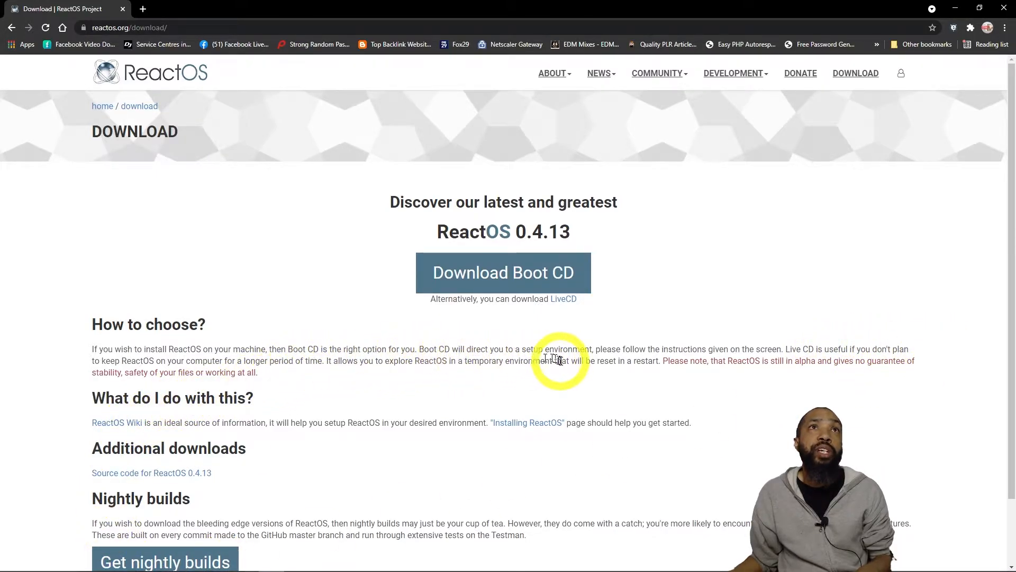
# Download the ReactOS 0.4.13 Boot CD without donating and open the downloaded zip archive.
pyautogui.click(522, 284)
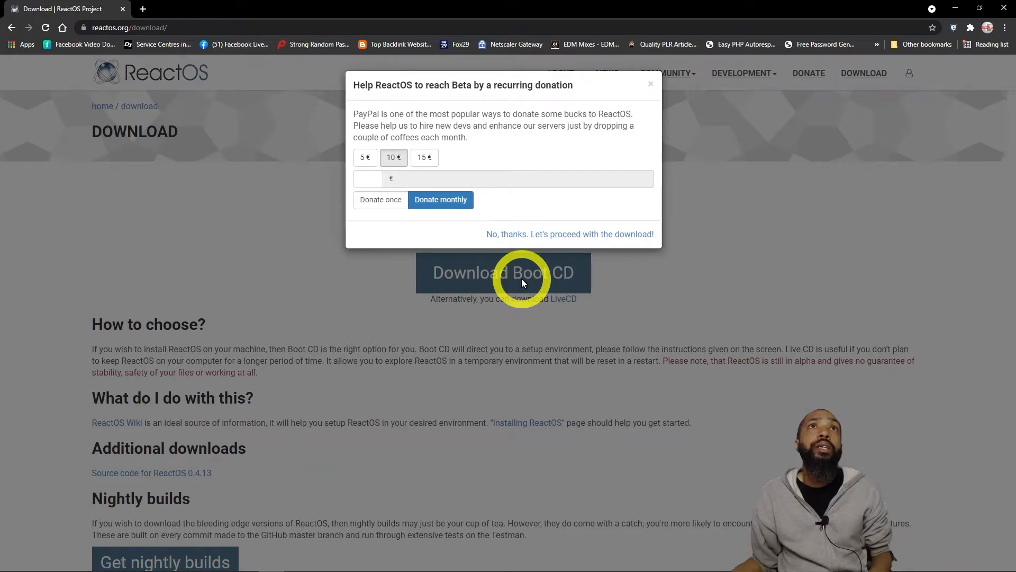
pyautogui.click(544, 239)
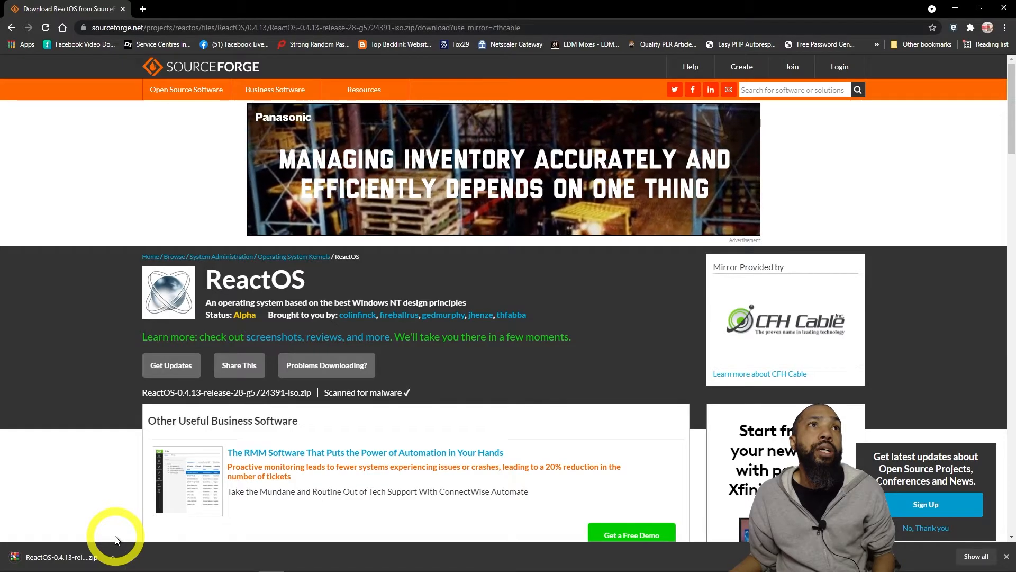
pyautogui.click(87, 556)
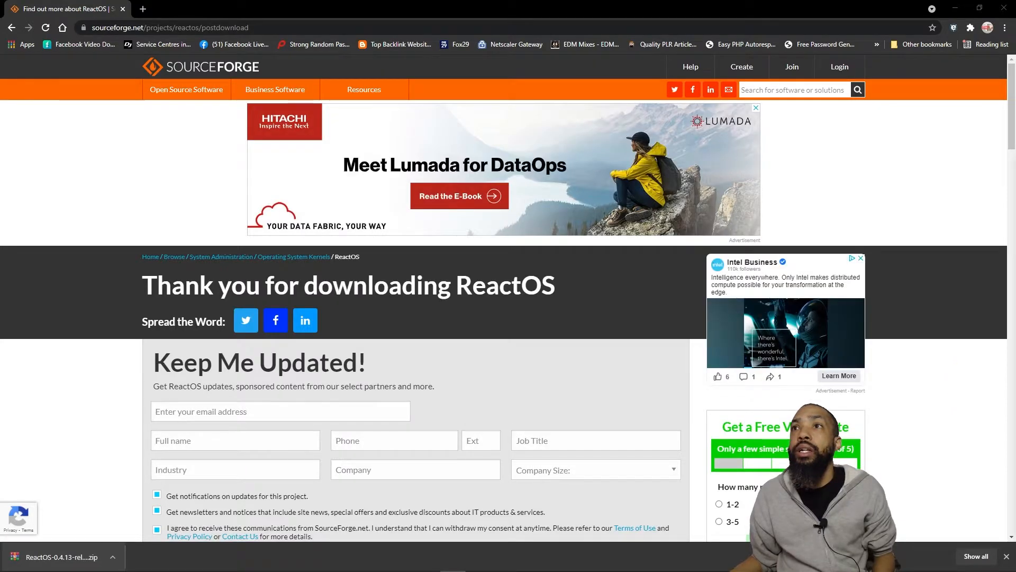
# Extract ReactOS-0.4.13-release-28-g5724391.iso from the archive into the ISO folder on drive O:, and close the archive and browser windows.
pyautogui.moveTo(1015, 187); pyautogui.dragTo(645, 145)
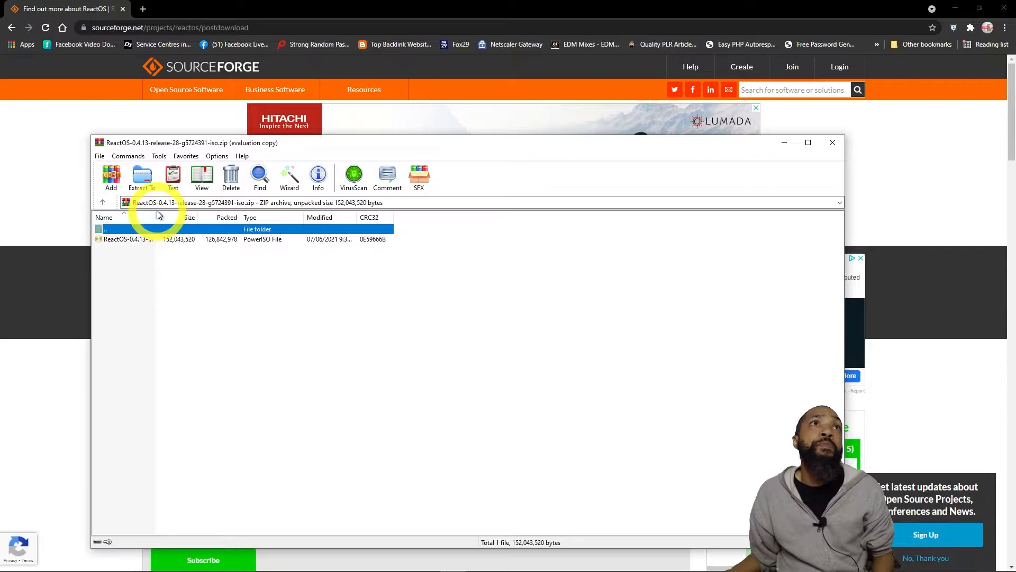
pyautogui.moveTo(154, 215); pyautogui.dragTo(242, 178)
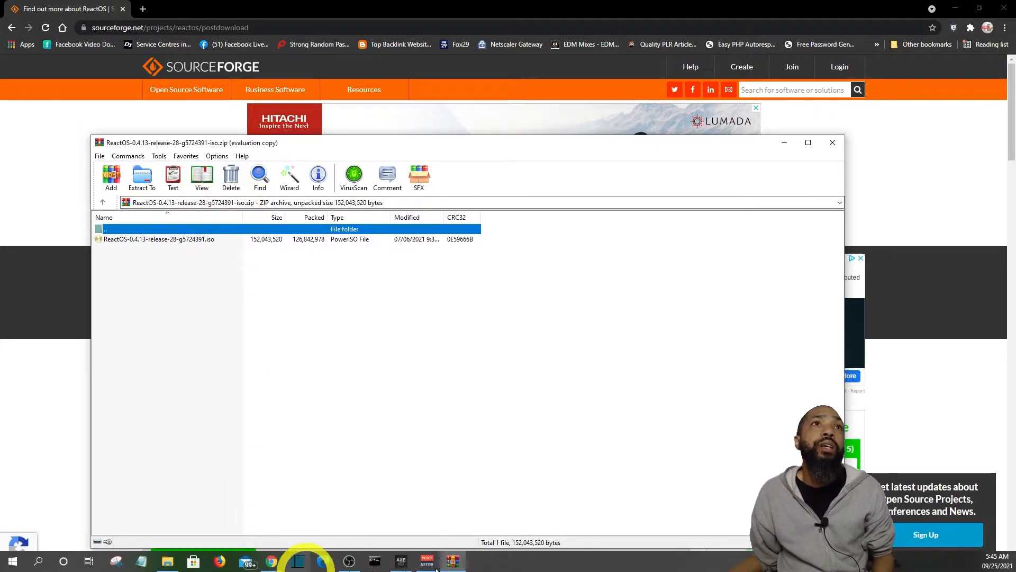
pyautogui.click(169, 567)
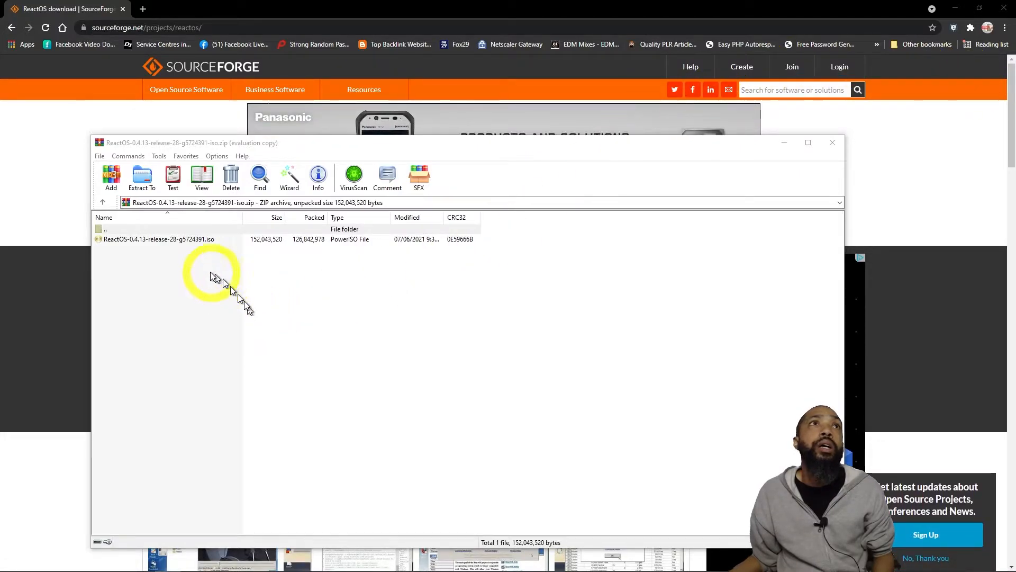
pyautogui.click(153, 239)
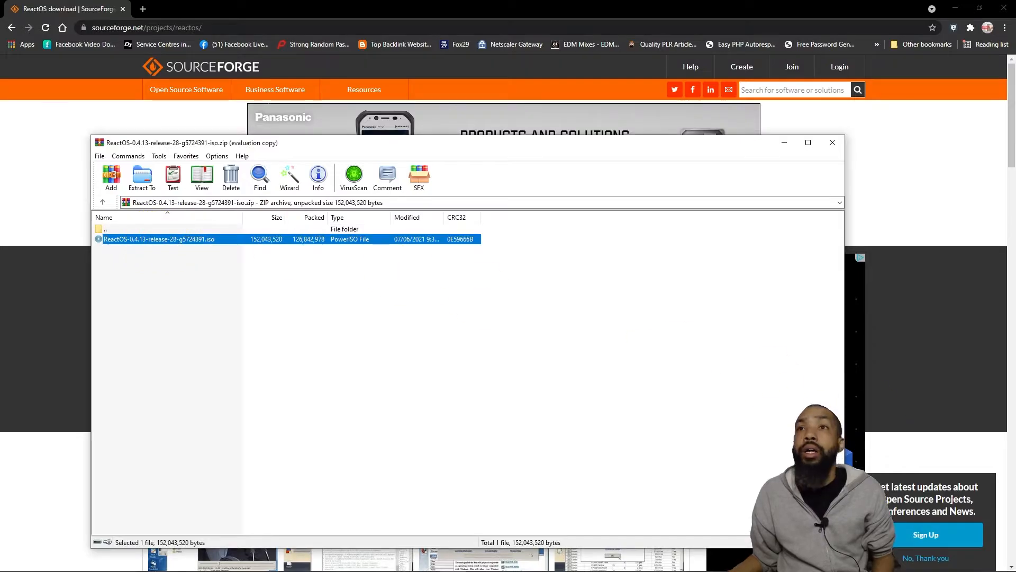
pyautogui.doubleClick(154, 239)
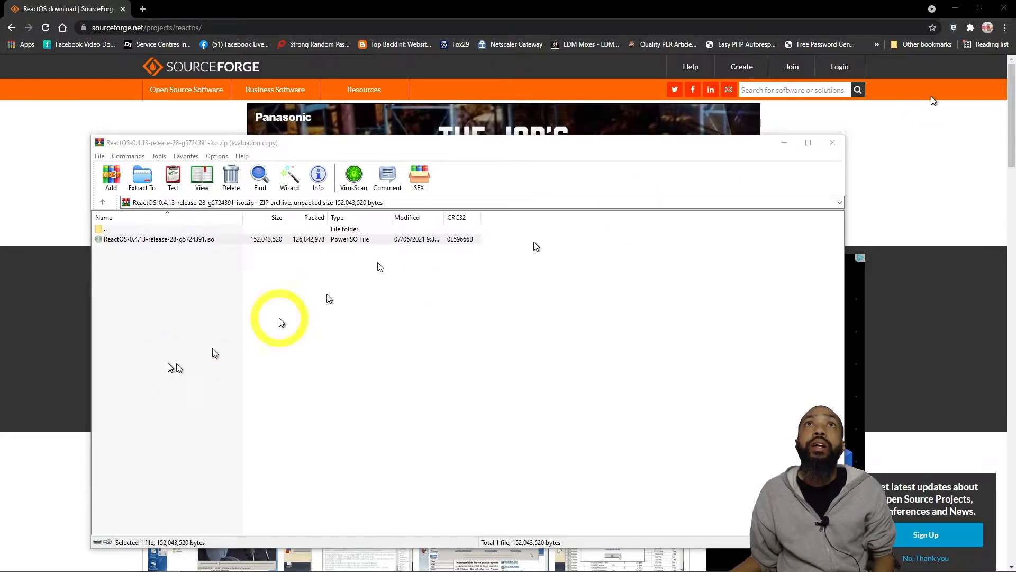
pyautogui.click(831, 145)
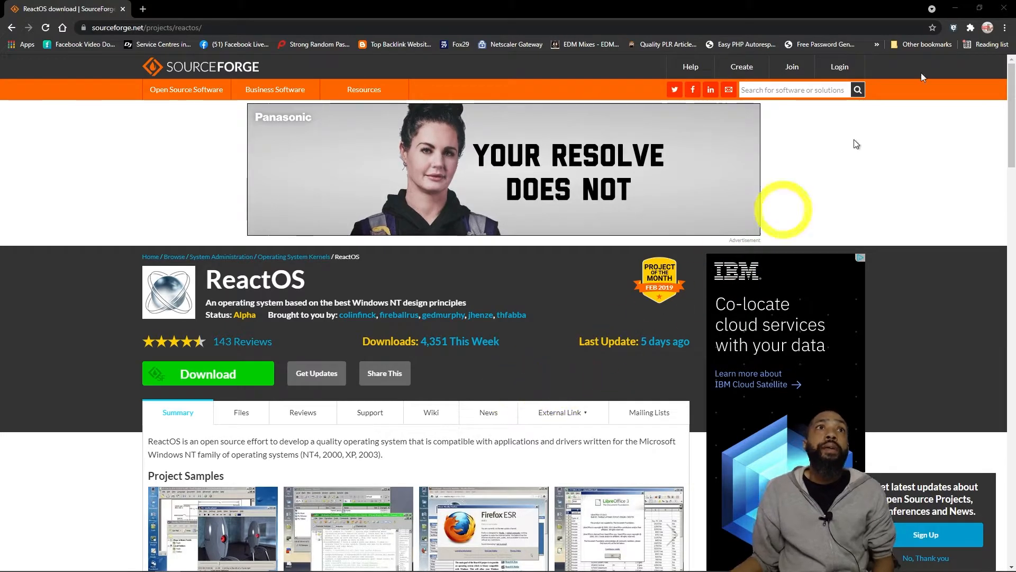
pyautogui.click(1004, 6)
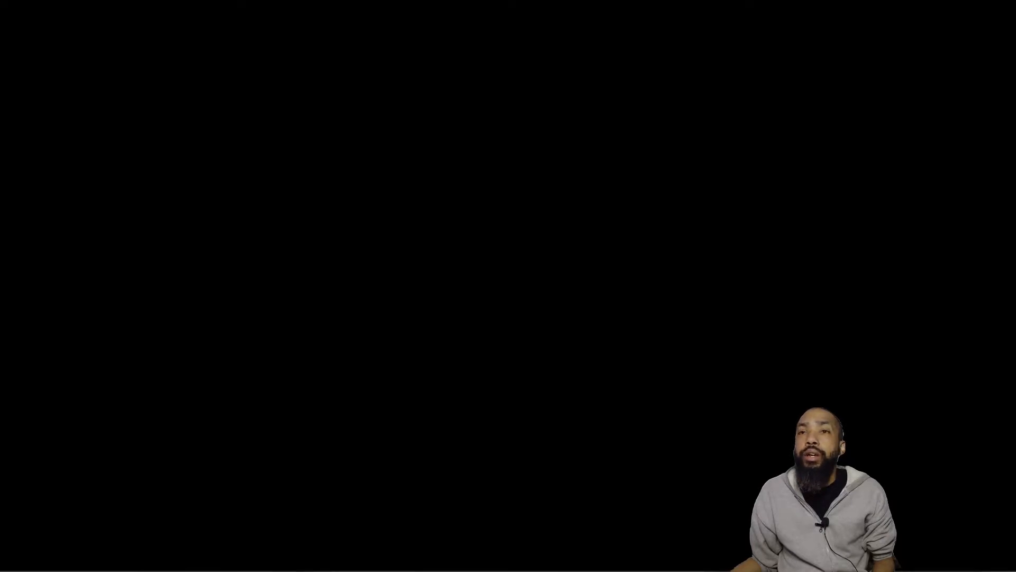
# Switch to VMware Workstation 16 Player and start creating a new virtual machine.
pyautogui.moveTo(1015, 100); pyautogui.dragTo(449, 151)
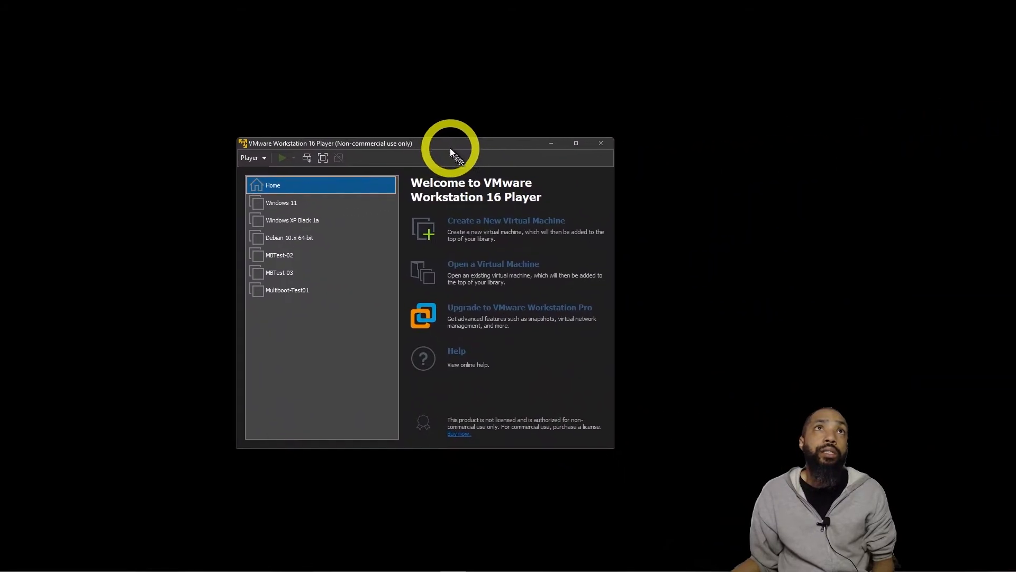
pyautogui.moveTo(900, 560)
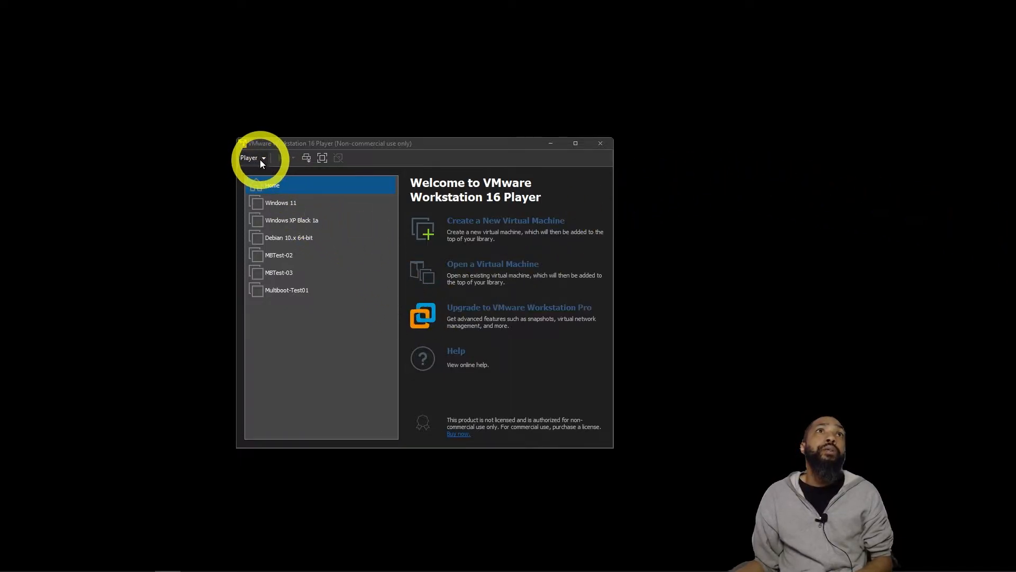
pyautogui.click(490, 221)
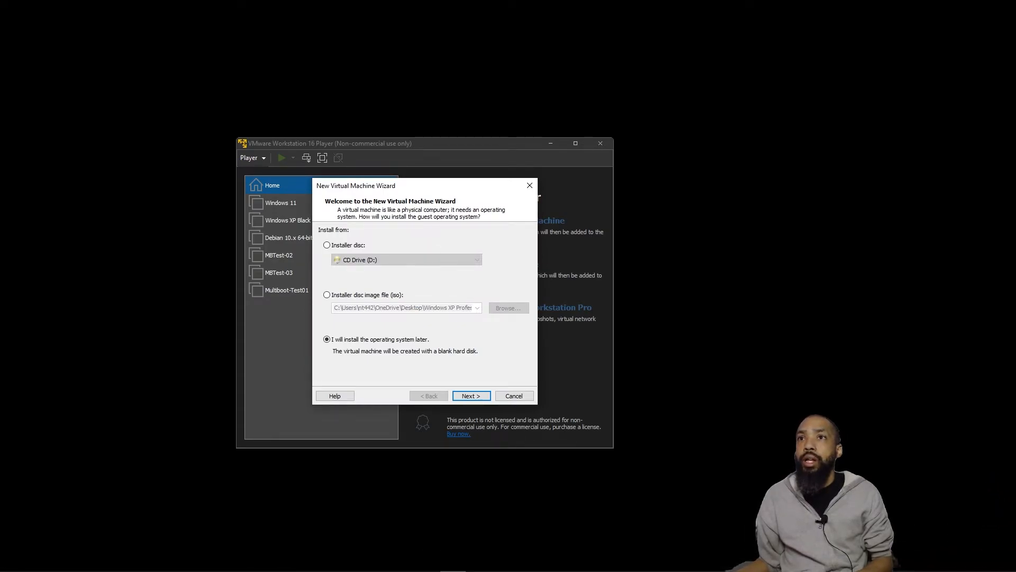
pyautogui.hotkey('alt', 'Tab')
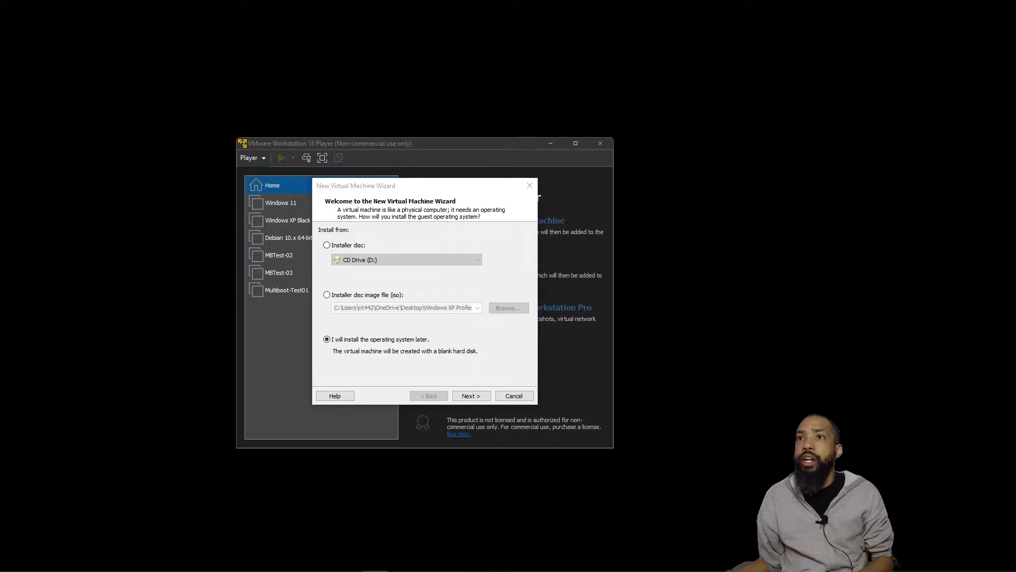
pyautogui.hotkey('alt', 'Tab')
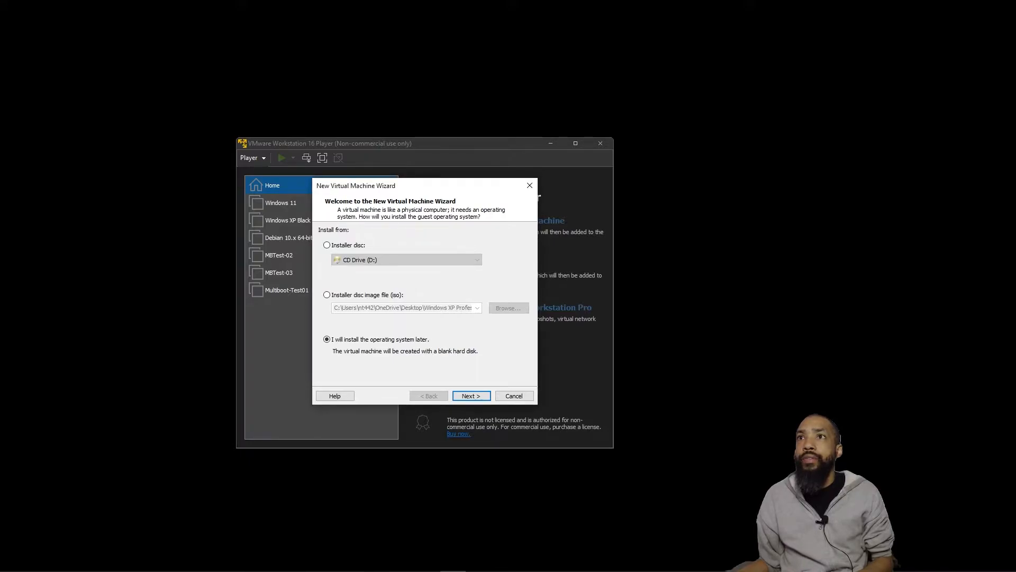
pyautogui.hotkey('alt', 'Tab')
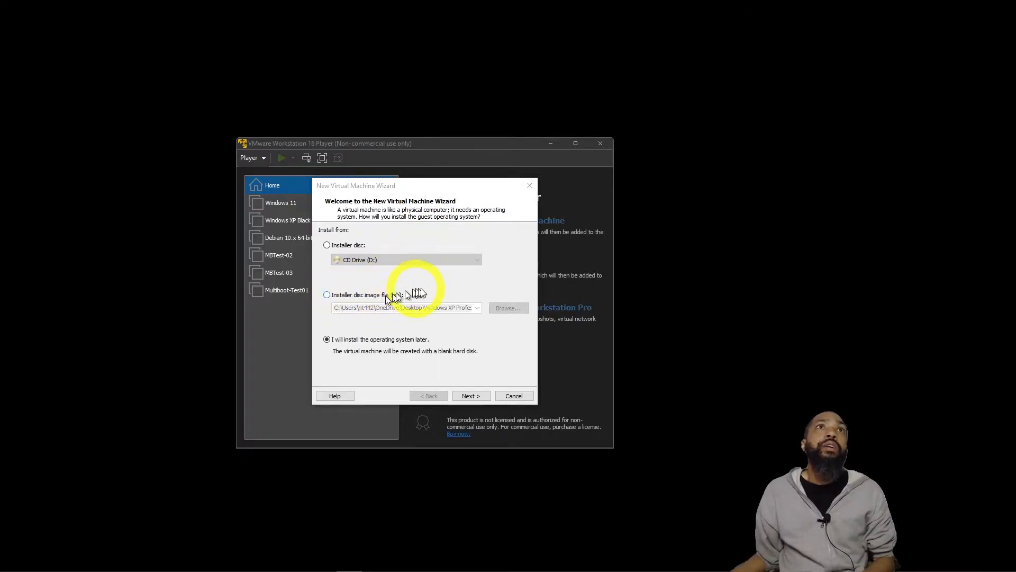
# Use ReactOS-0.4.13-release-28-g5724391.iso from the ISO folder on drive O: as the installer disc image and continue to the guest operating system selection.
pyautogui.click(326, 295)
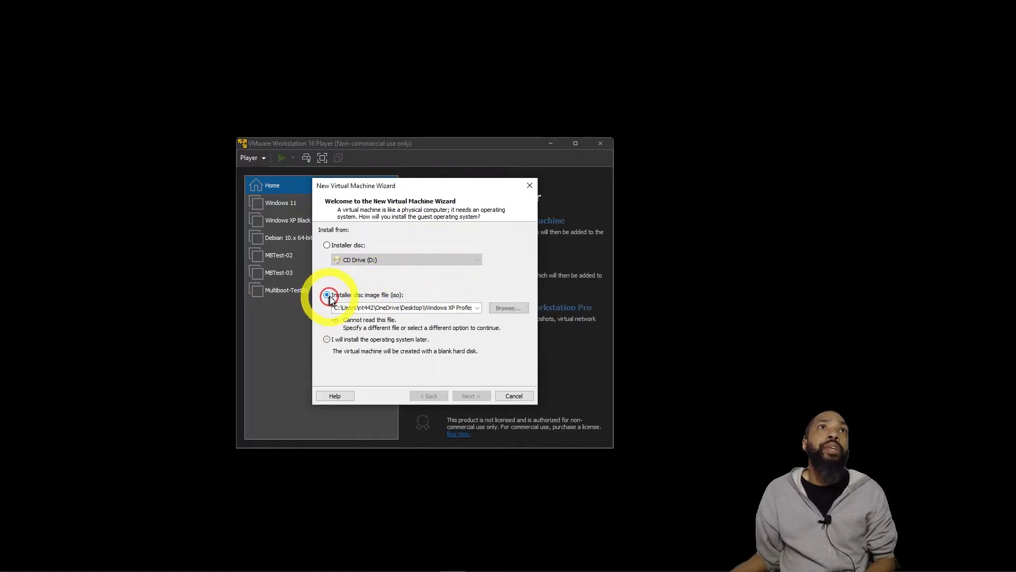
pyautogui.click(503, 304)
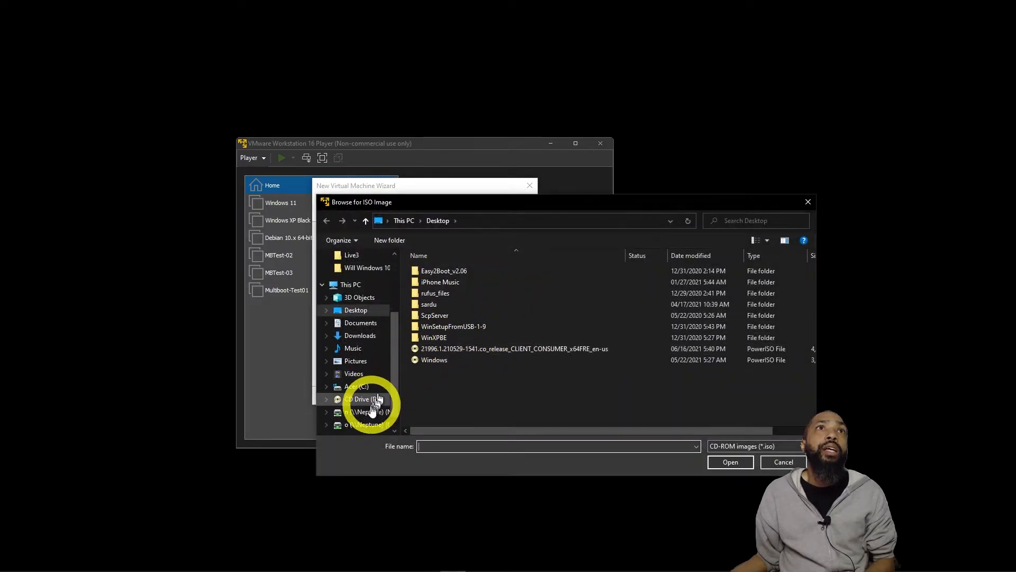
pyautogui.click(369, 425)
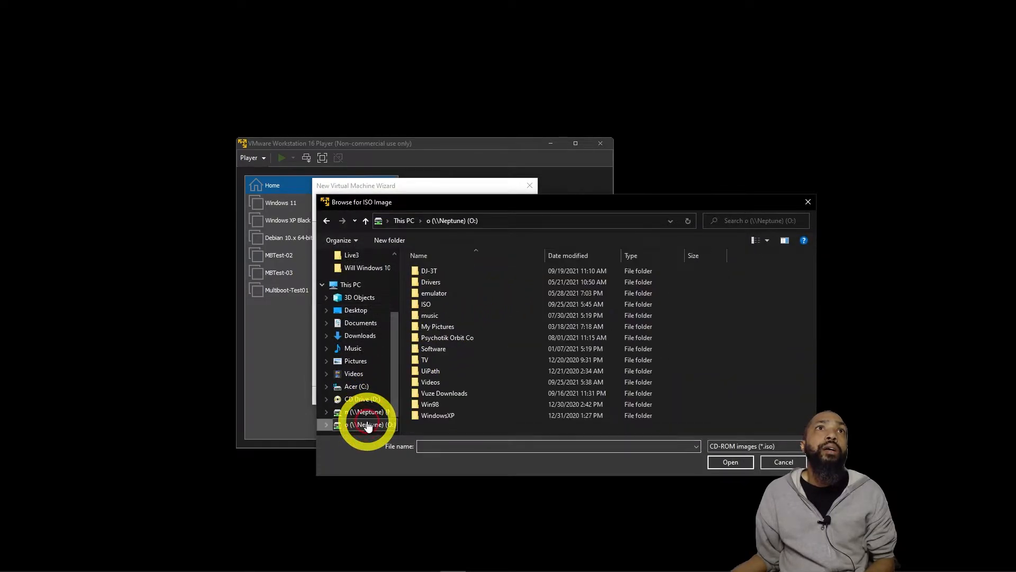
pyautogui.click(437, 307)
pyautogui.doubleClick(437, 307)
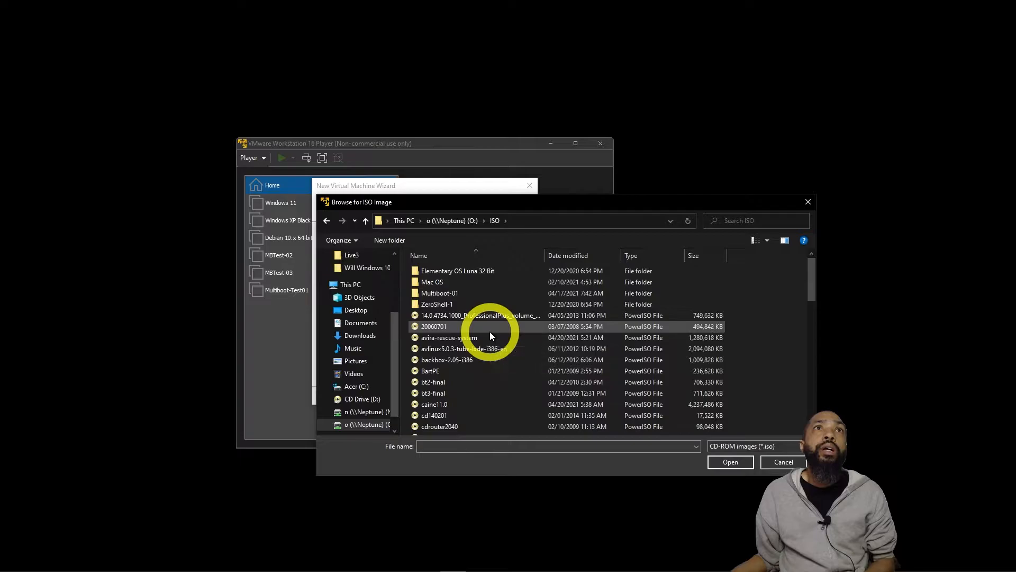
pyautogui.scroll(-3, 490, 332)
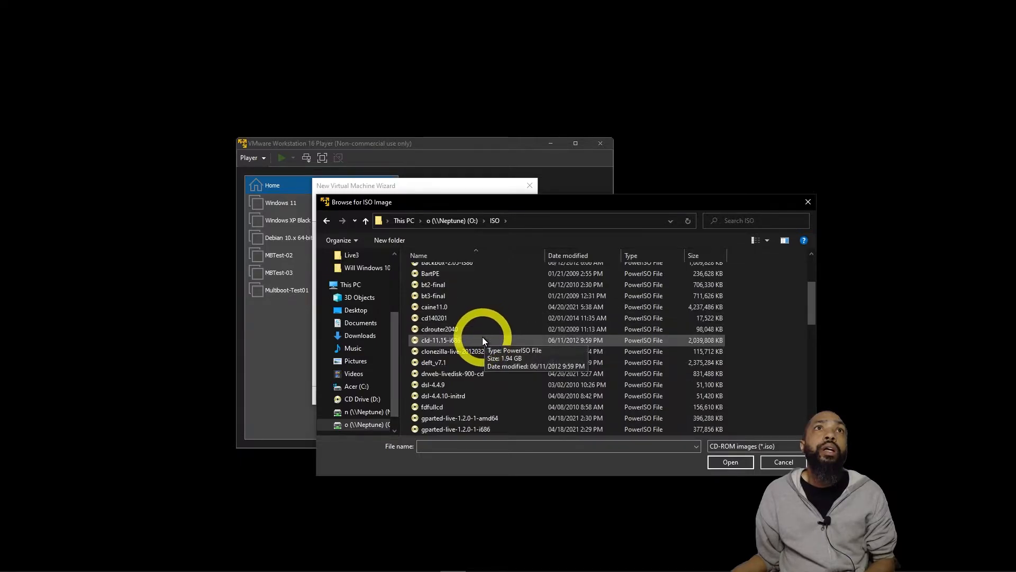
pyautogui.scroll(-10, 482, 337)
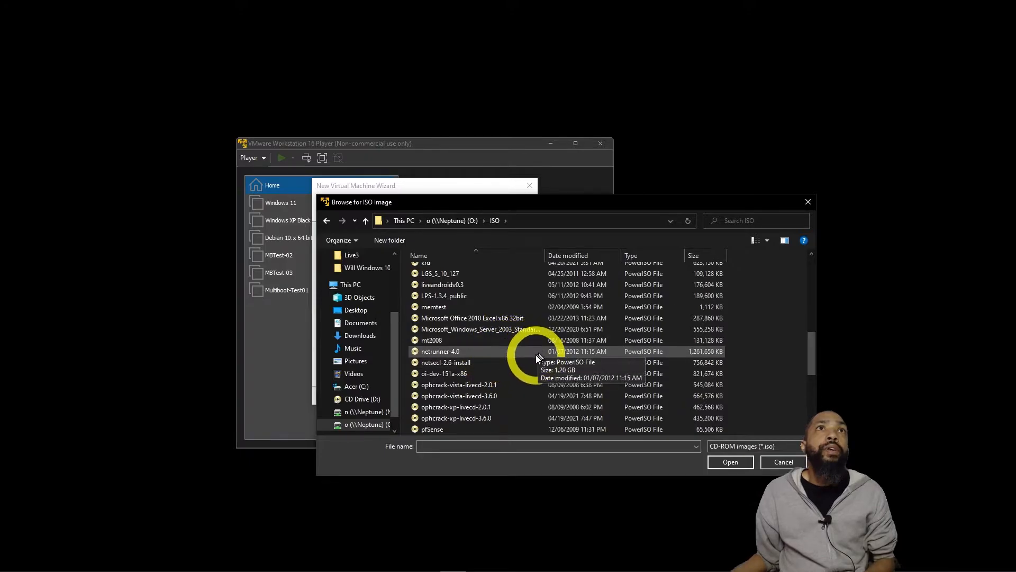
pyautogui.scroll(-3, 535, 357)
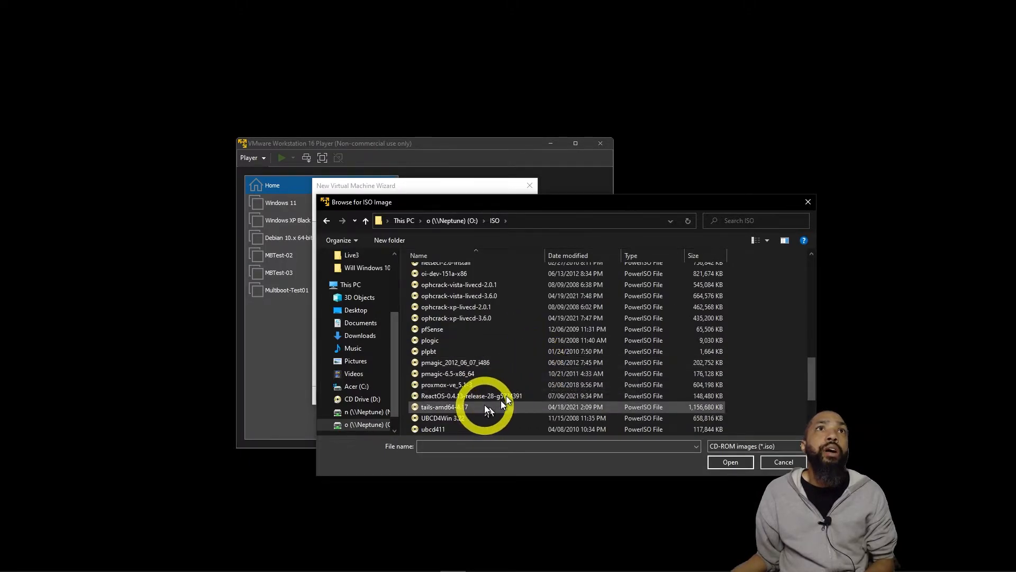
pyautogui.click(485, 397)
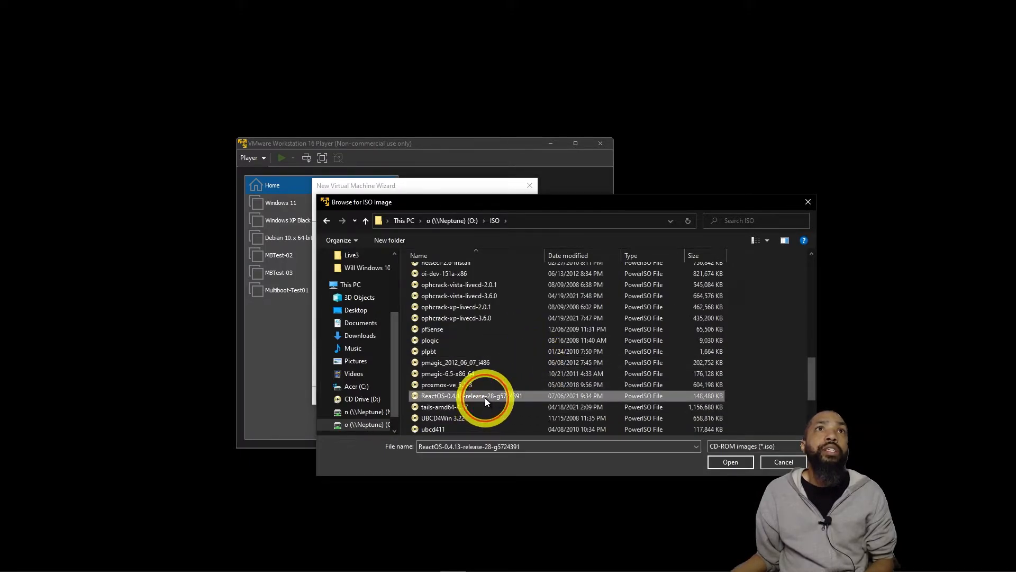
pyautogui.click(731, 464)
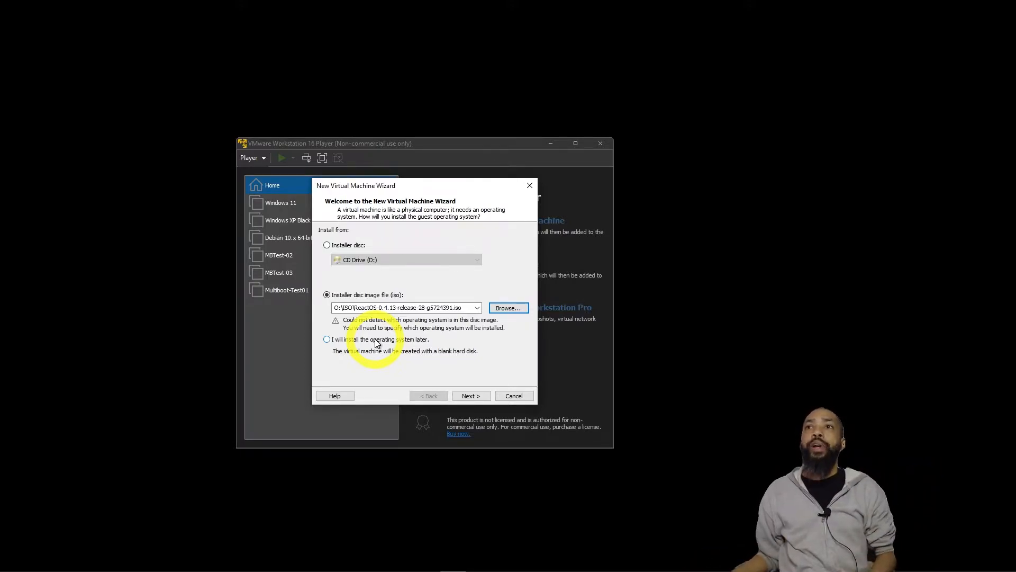
pyautogui.click(476, 396)
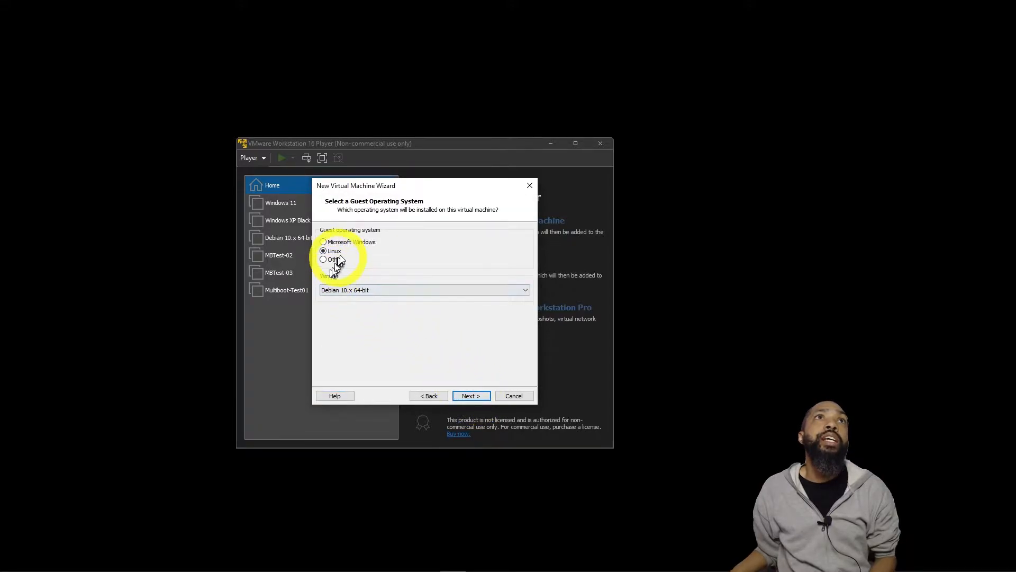
# Examine the available guest versions under Linux, Other and Microsoft Windows to find one suitable for ReactOS.
pyautogui.click(485, 289)
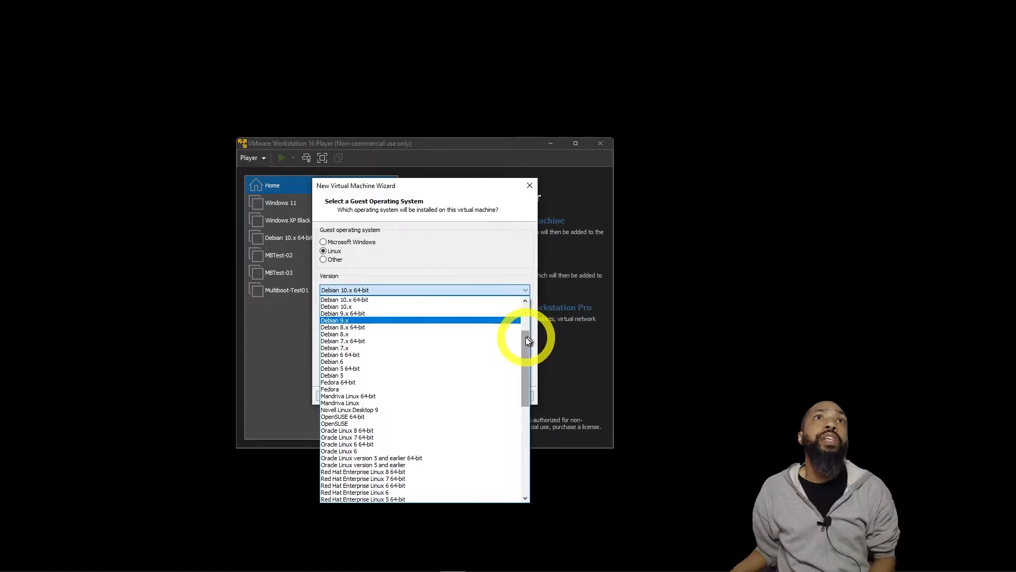
pyautogui.moveTo(526, 337); pyautogui.dragTo(528, 362)
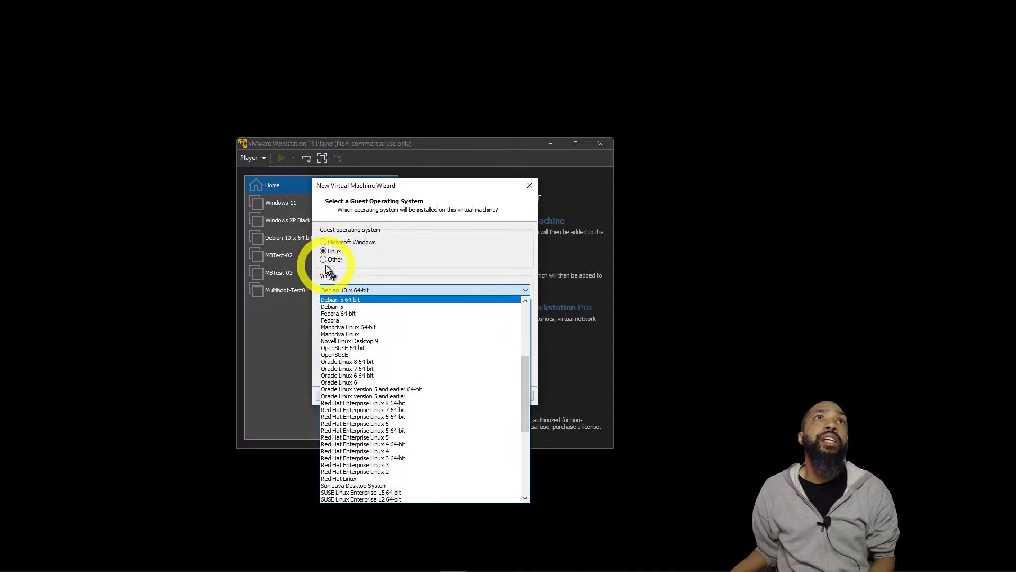
pyautogui.click(326, 267)
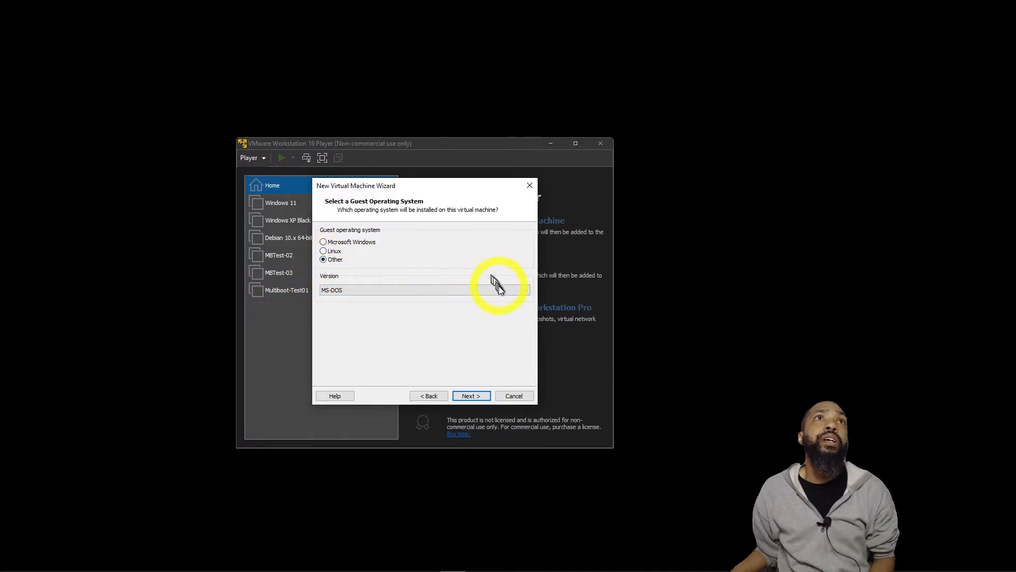
pyautogui.click(504, 297)
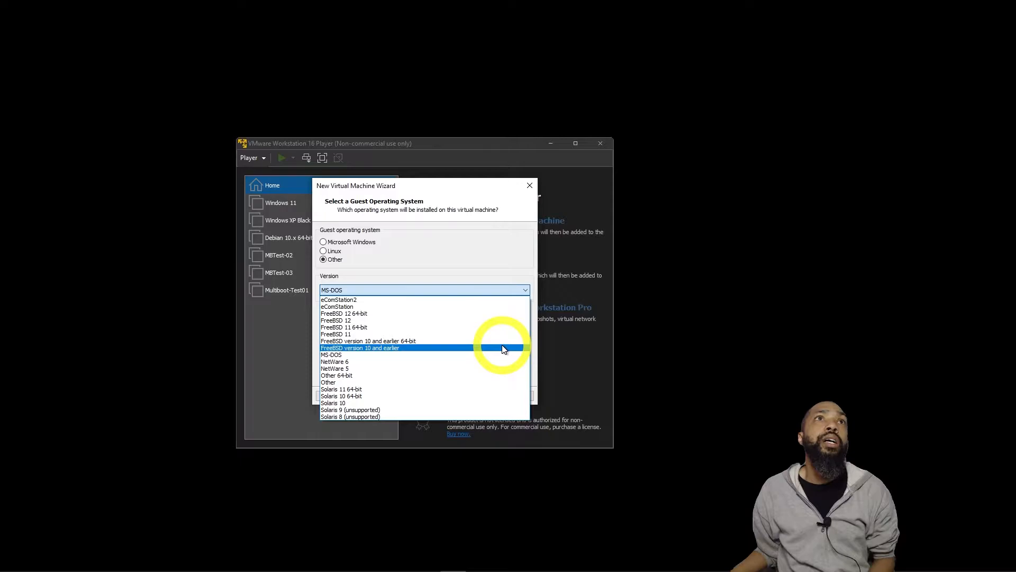
pyautogui.click(477, 376)
pyautogui.click(324, 242)
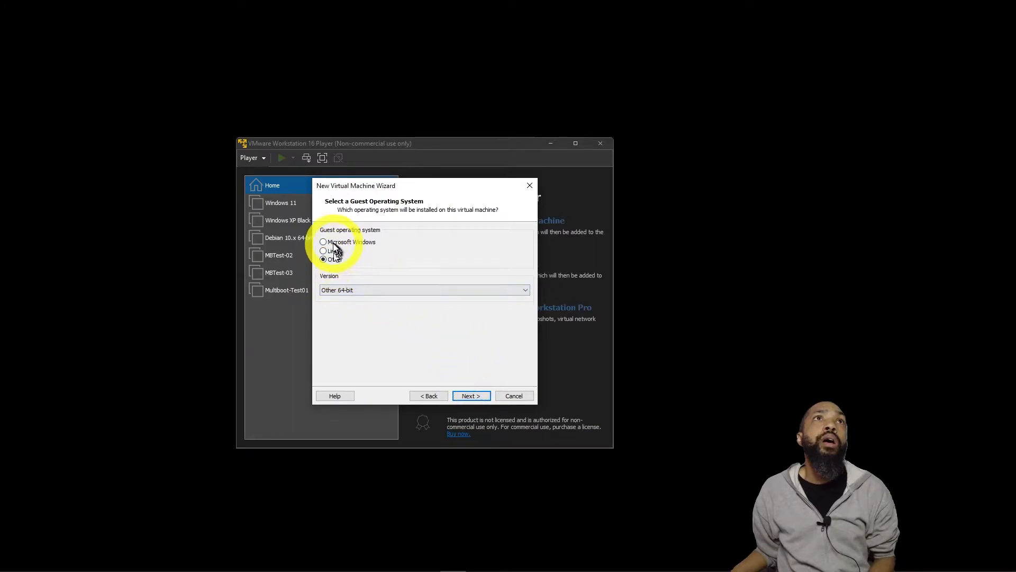
pyautogui.click(501, 286)
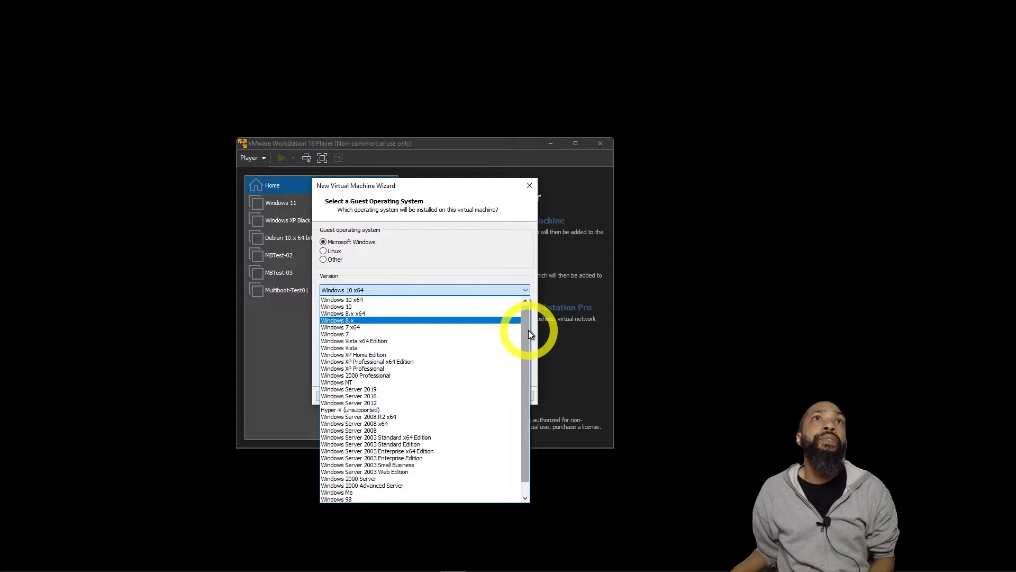
pyautogui.moveTo(528, 330); pyautogui.dragTo(526, 341)
pyautogui.scroll(1, 519, 350)
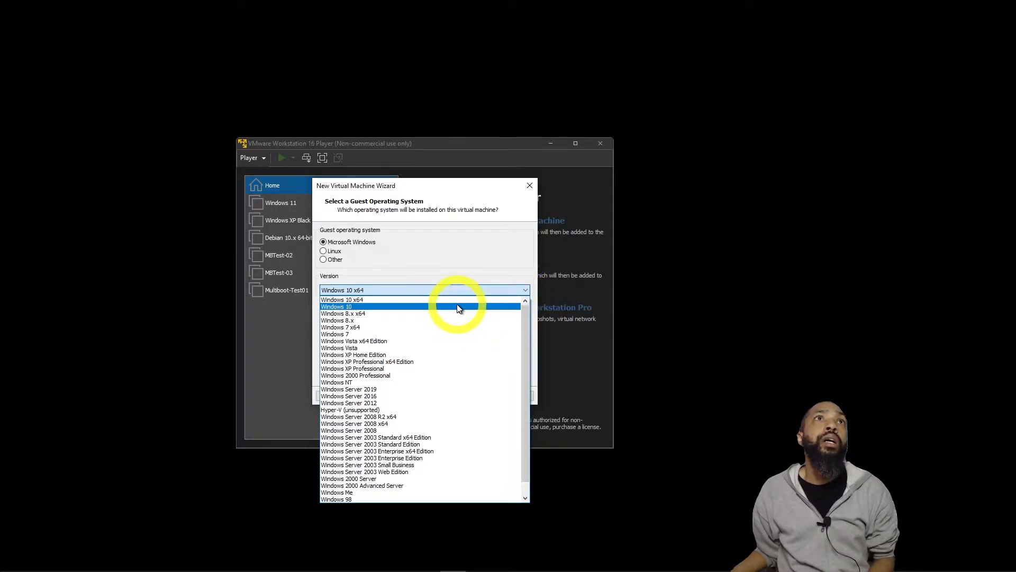
pyautogui.click(459, 300)
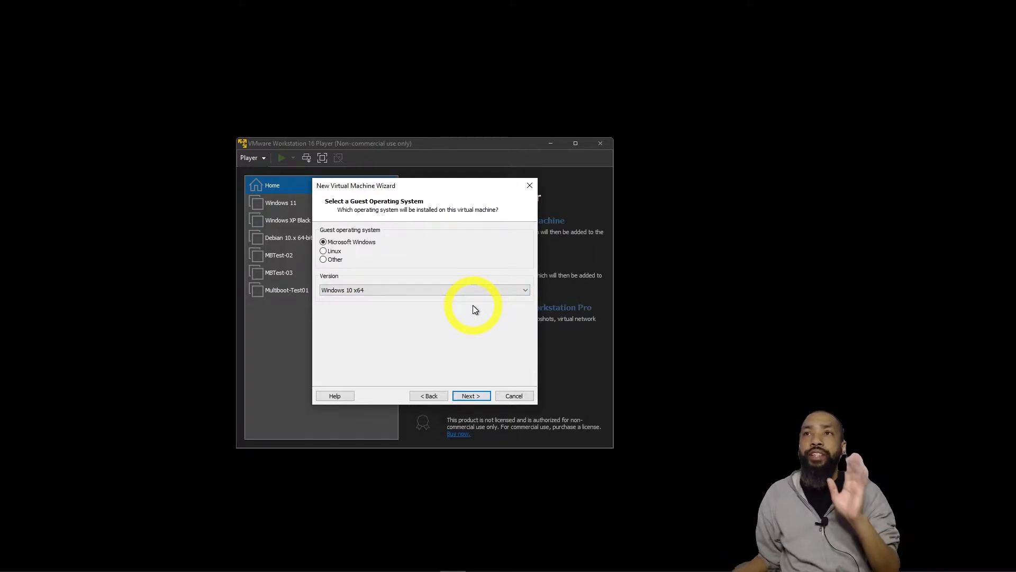
# Set the guest operating system to Other with version Other 64-bit and continue to the virtual machine naming page.
pyautogui.click(324, 259)
pyautogui.click(421, 290)
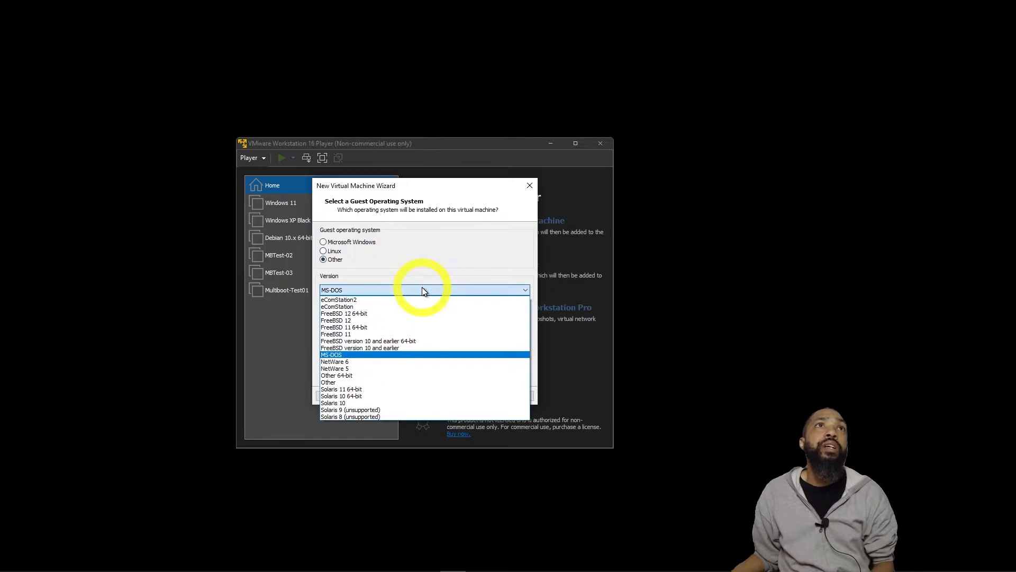
pyautogui.click(427, 377)
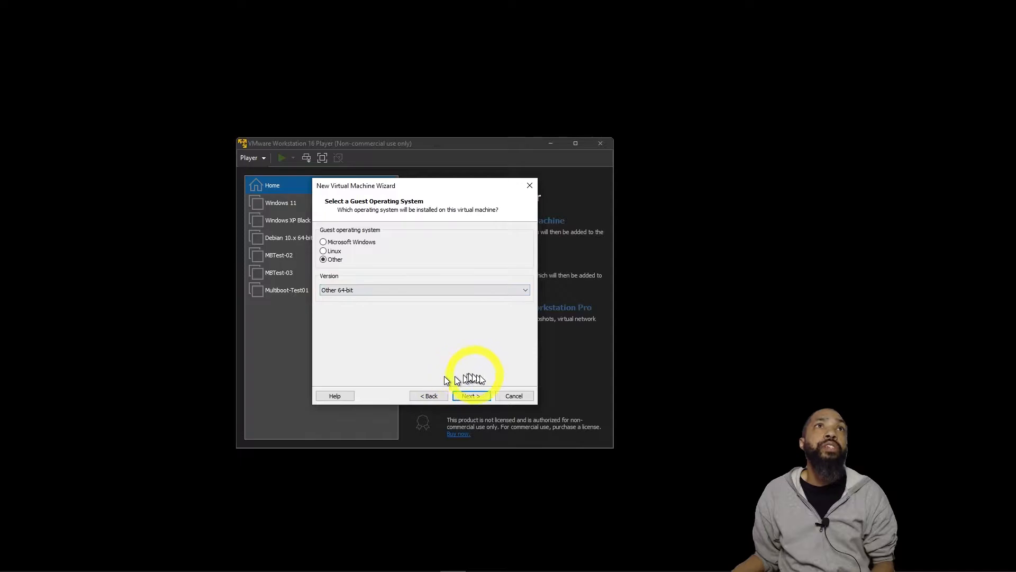
pyautogui.click(471, 396)
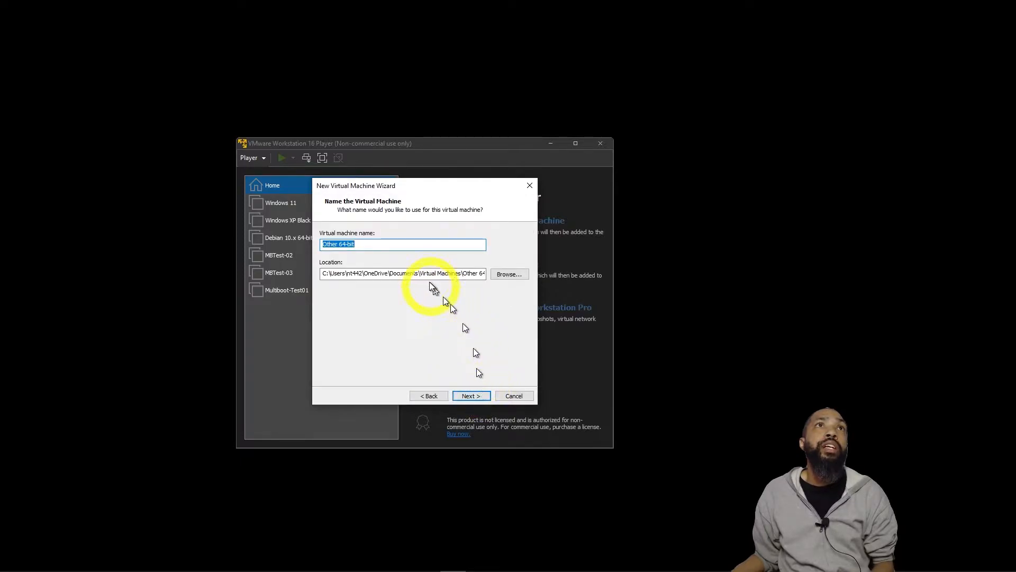
# Name the virtual machine "ReactOS-0.4.13 -1", keep the suggested location, and continue to the disk capacity page.
pyautogui.rightClick(342, 247)
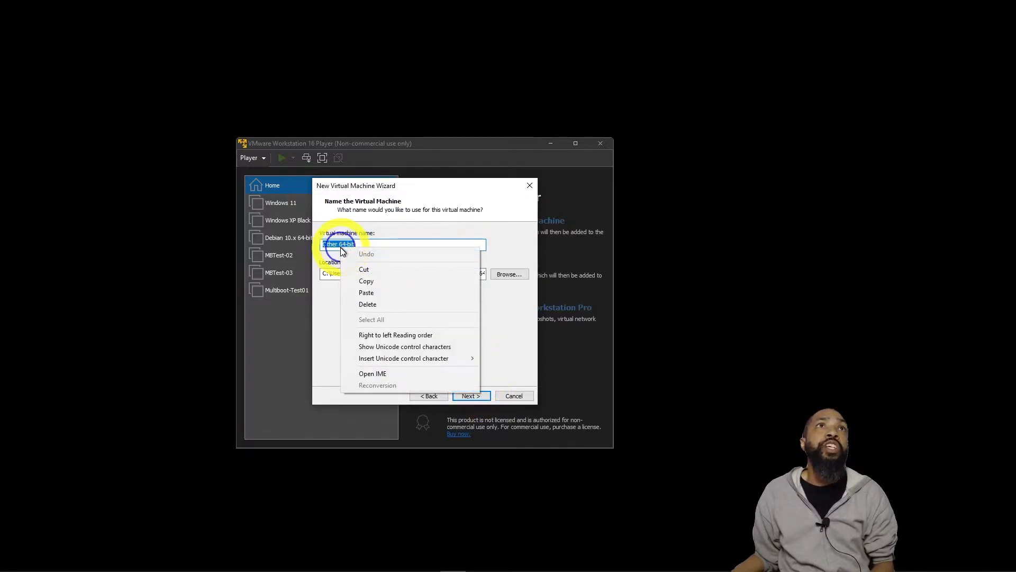
pyautogui.click(374, 296)
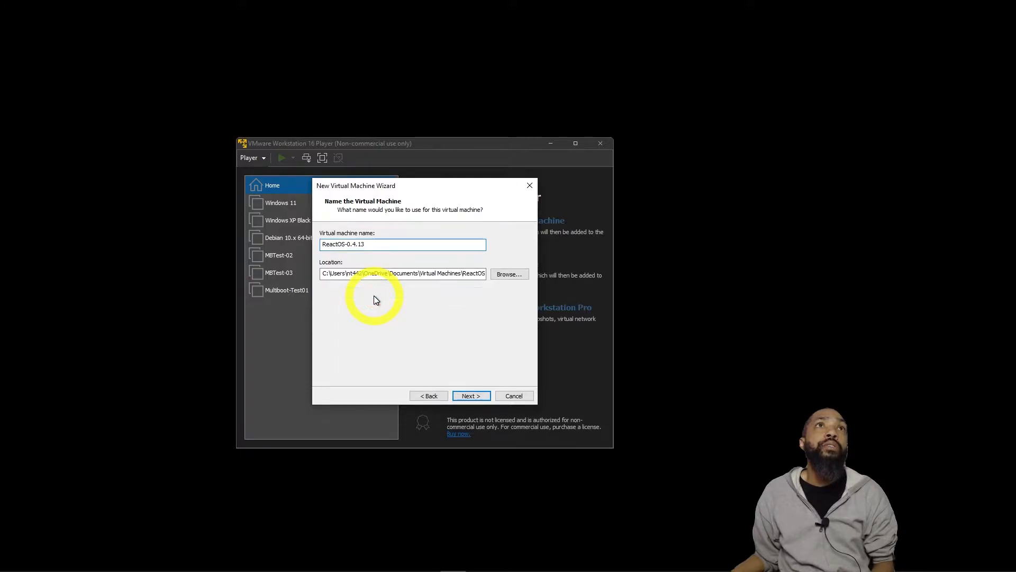
pyautogui.write('-')
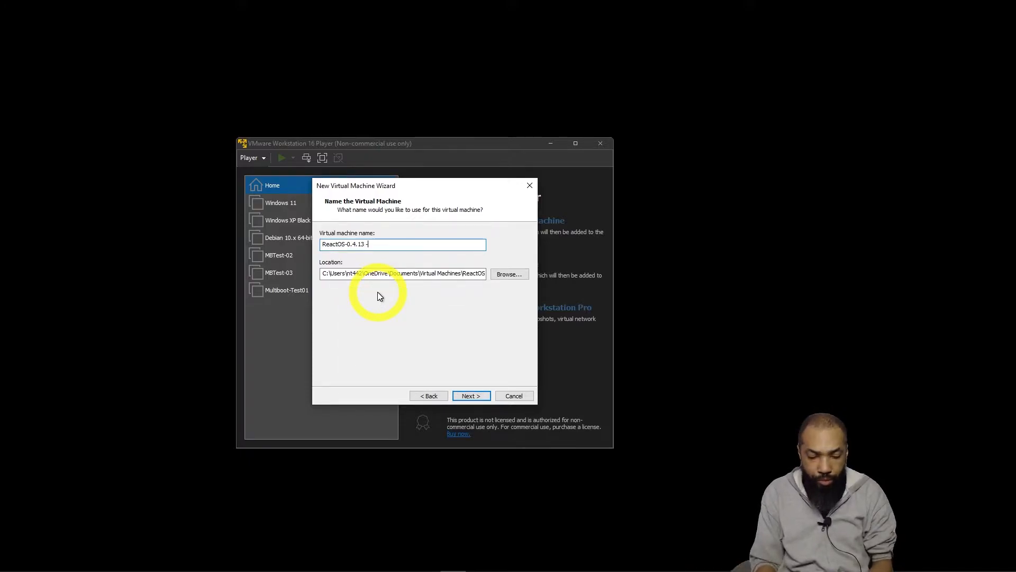
pyautogui.write('1')
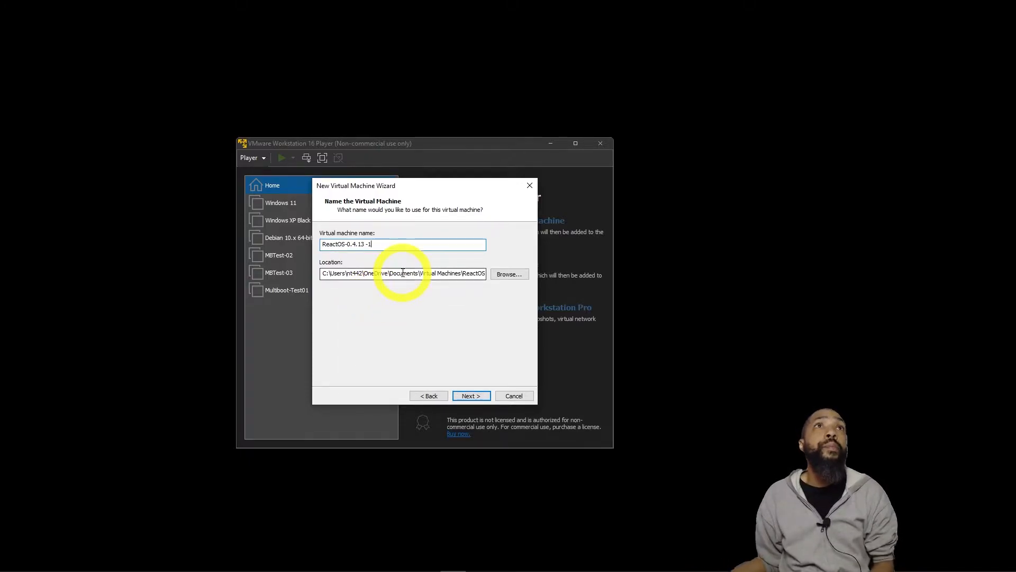
pyautogui.click(467, 397)
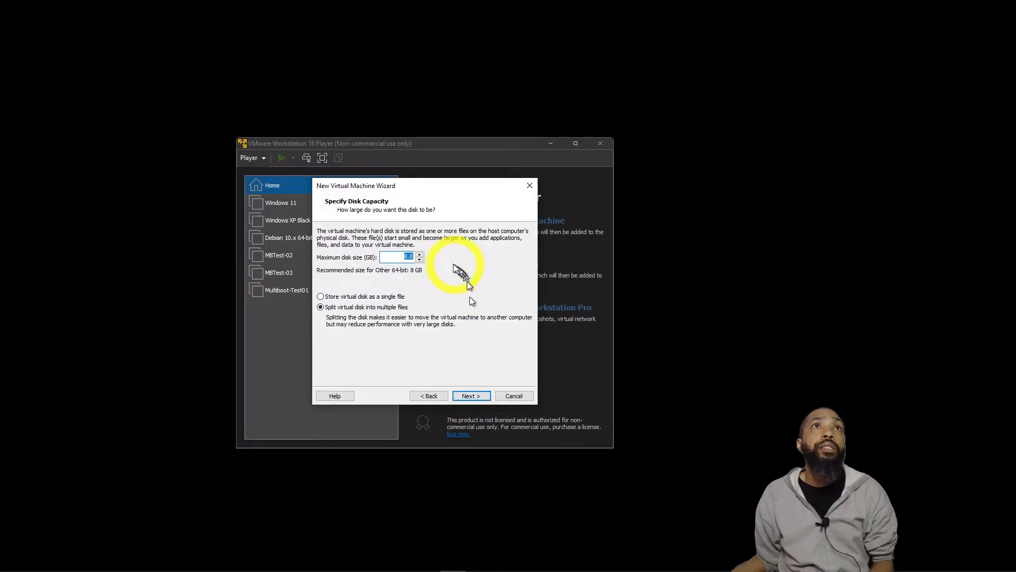
# Set the virtual machine's maximum disk size to 20 GB.
pyautogui.click(421, 255)
pyautogui.click(420, 255)
pyautogui.click(420, 255)
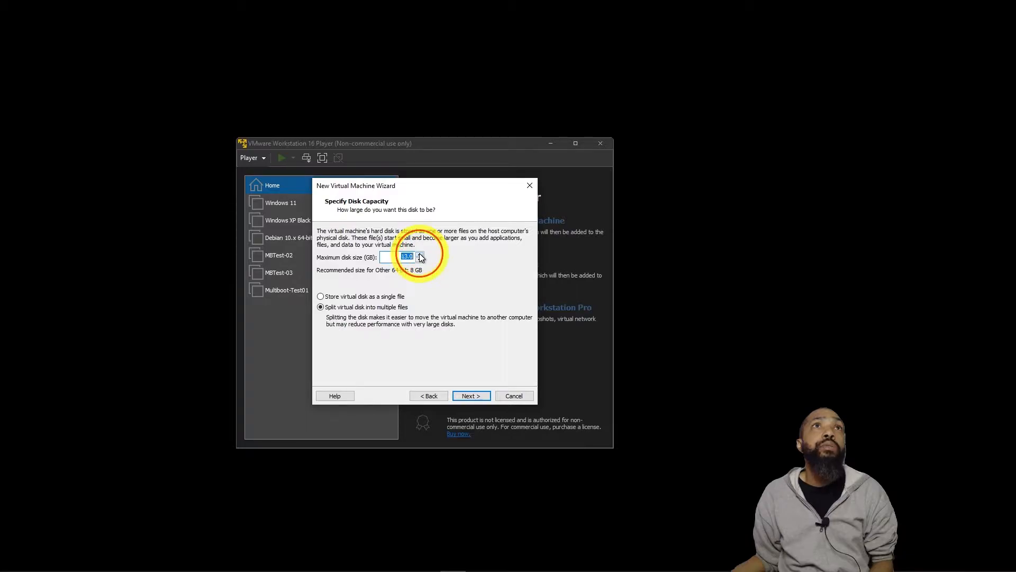
pyautogui.click(420, 255)
pyautogui.click(420, 255)
pyautogui.click(420, 255)
pyautogui.click(421, 255)
pyautogui.click(421, 255)
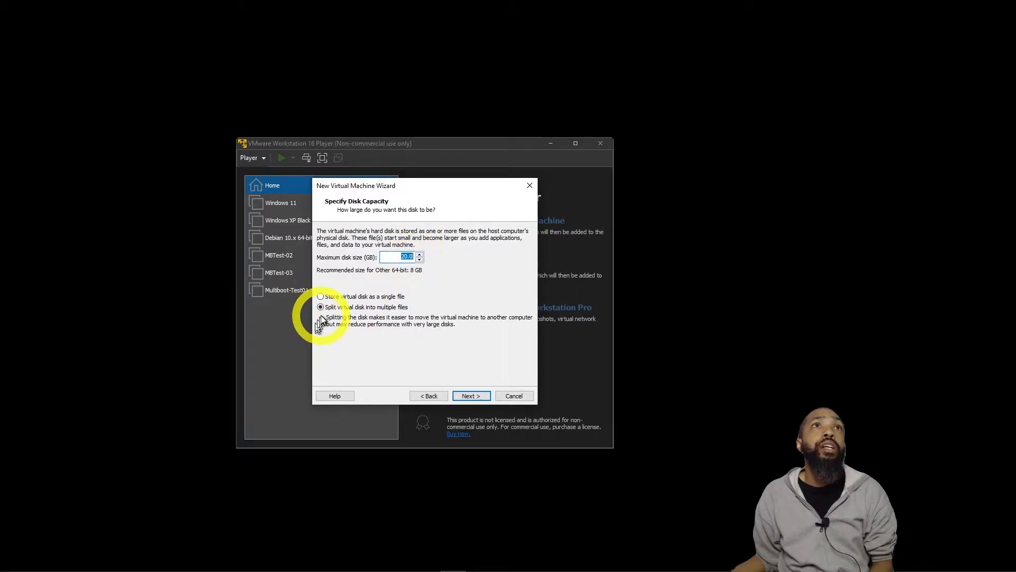
# Store the virtual disk as a single file and finish creating the virtual machine.
pyautogui.click(321, 298)
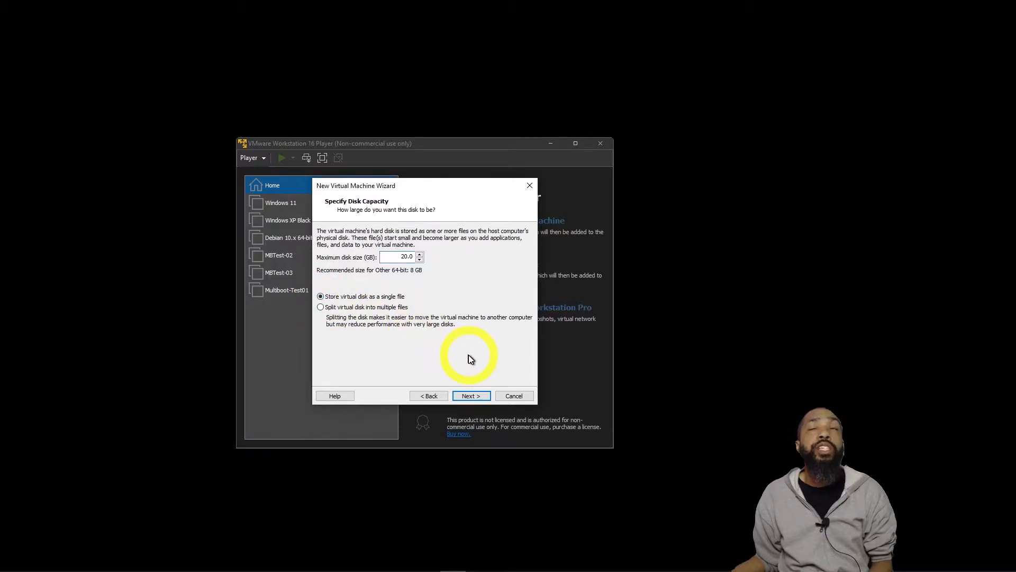
pyautogui.click(468, 395)
pyautogui.click(468, 396)
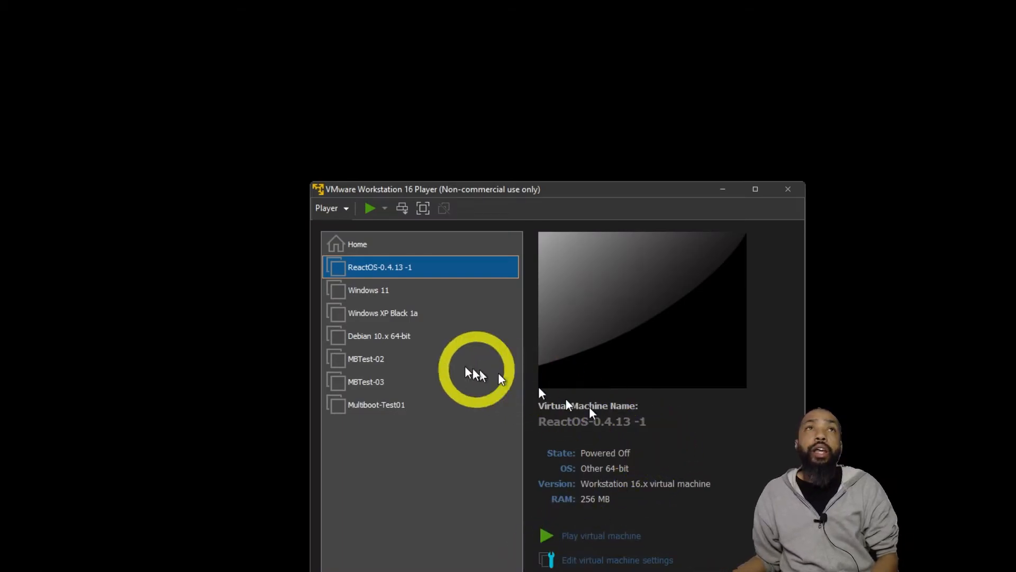
# Start the ReactOS-0.4.13 -1 virtual machine and switch it to full screen.
pyautogui.moveTo(584, 192); pyautogui.dragTo(536, 100)
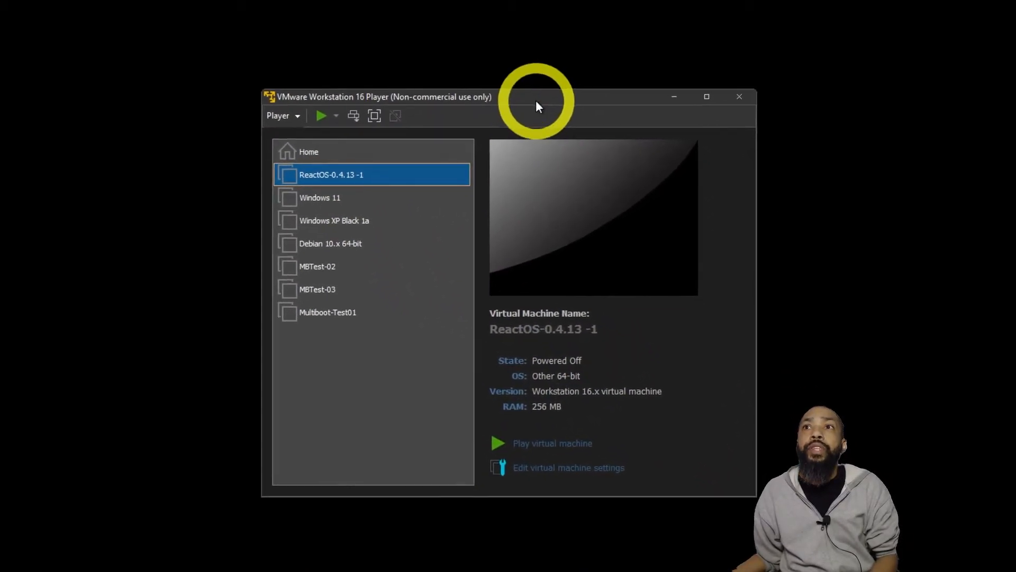
pyautogui.doubleClick(349, 179)
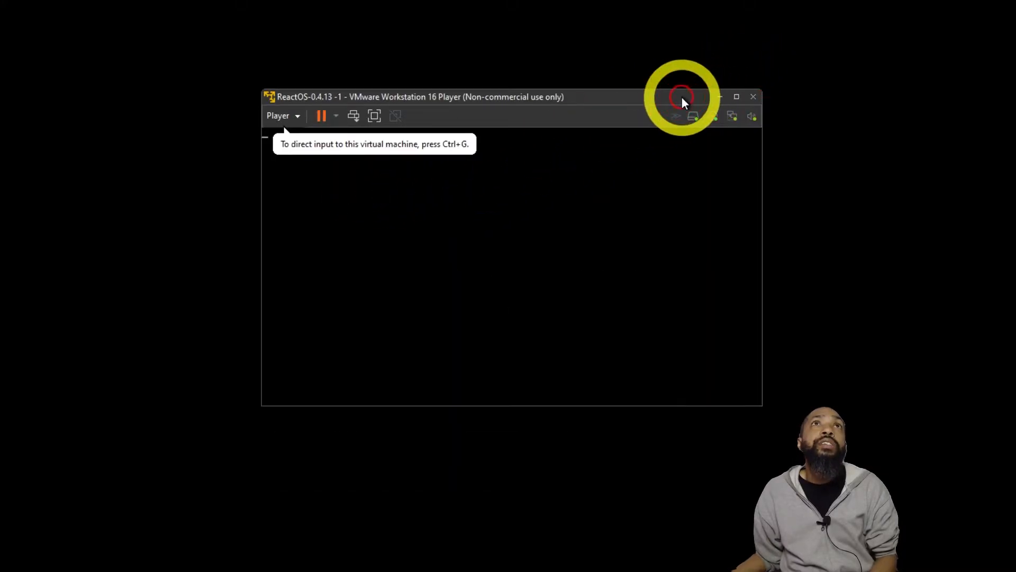
pyautogui.click(374, 115)
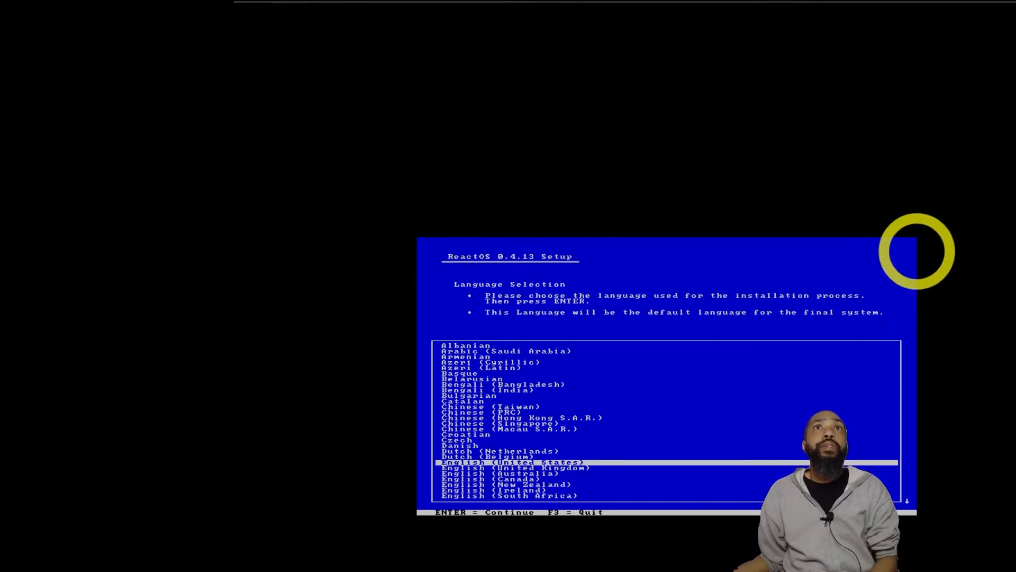
# Choose English (United States) as the installation language in ReactOS Setup.
pyautogui.press('Down')
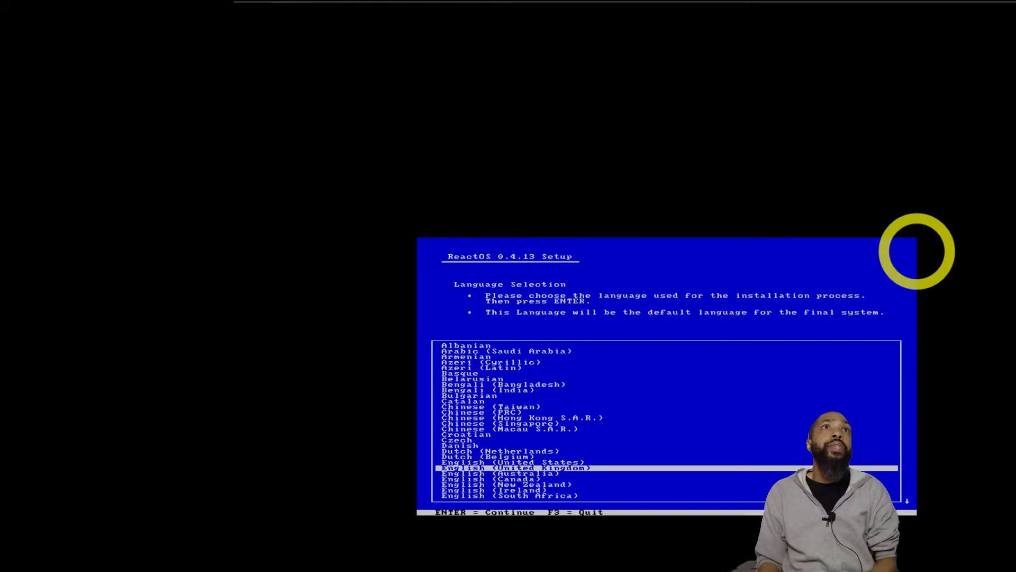
pyautogui.press('Up')
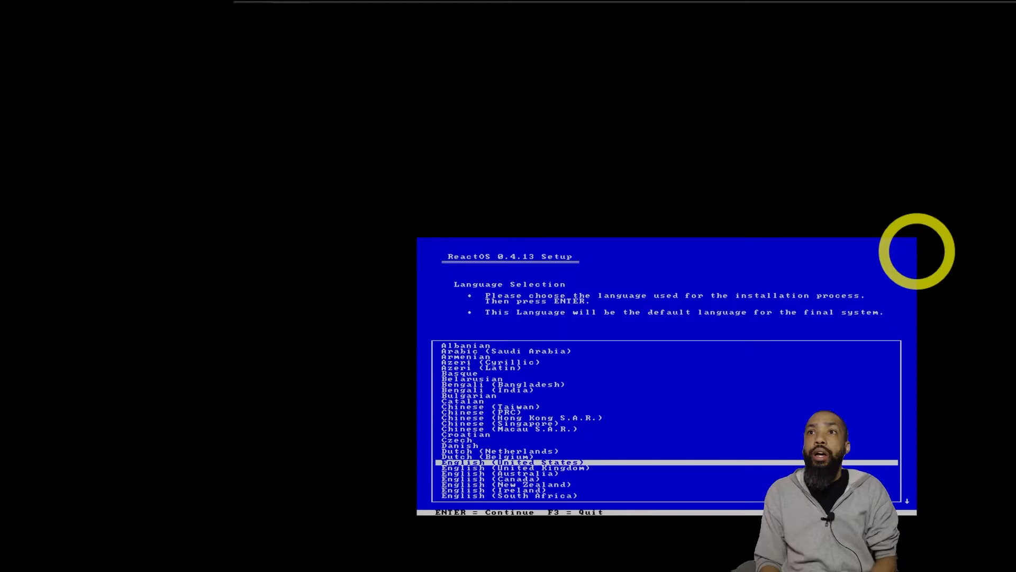
pyautogui.press('Return')
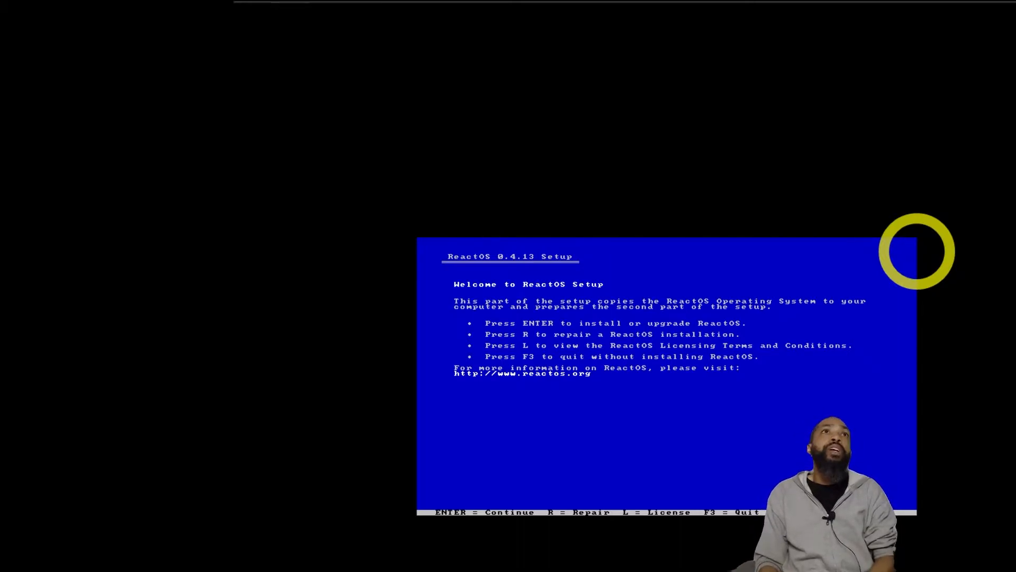
# Choose to install ReactOS, continue past the version status notice, and accept the listed device settings.
pyautogui.press('Return')
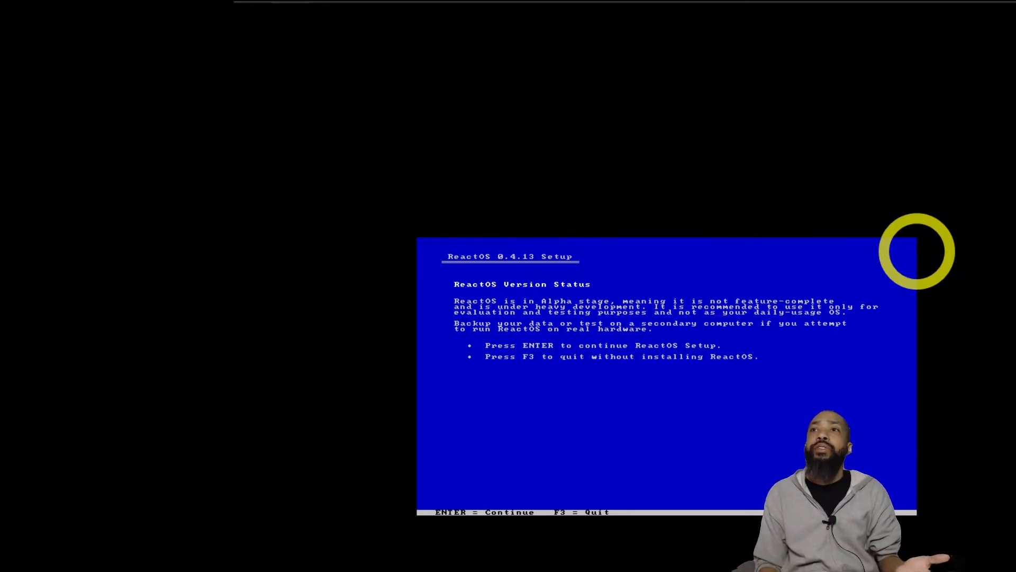
pyautogui.press('Return')
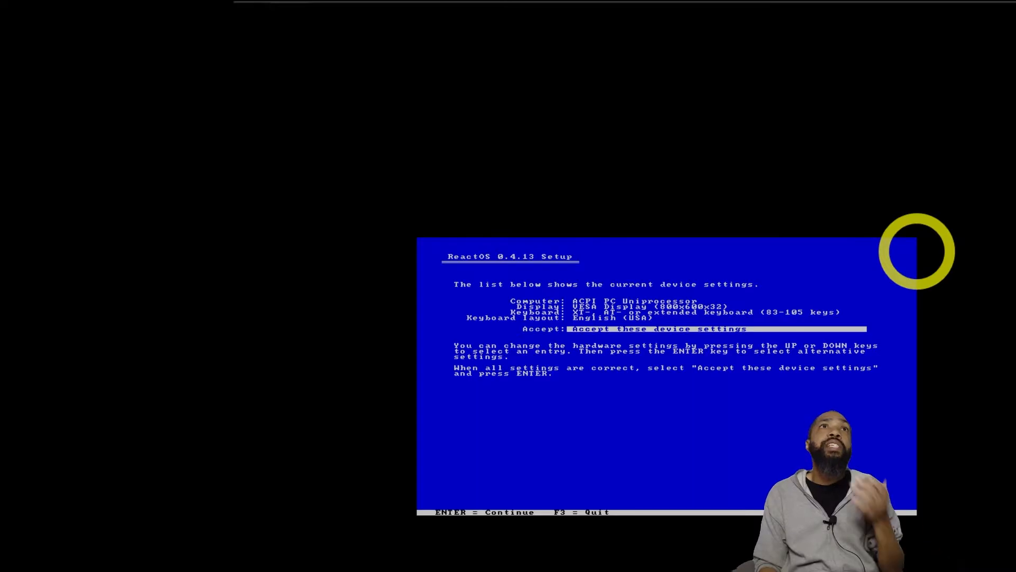
pyautogui.press('Return')
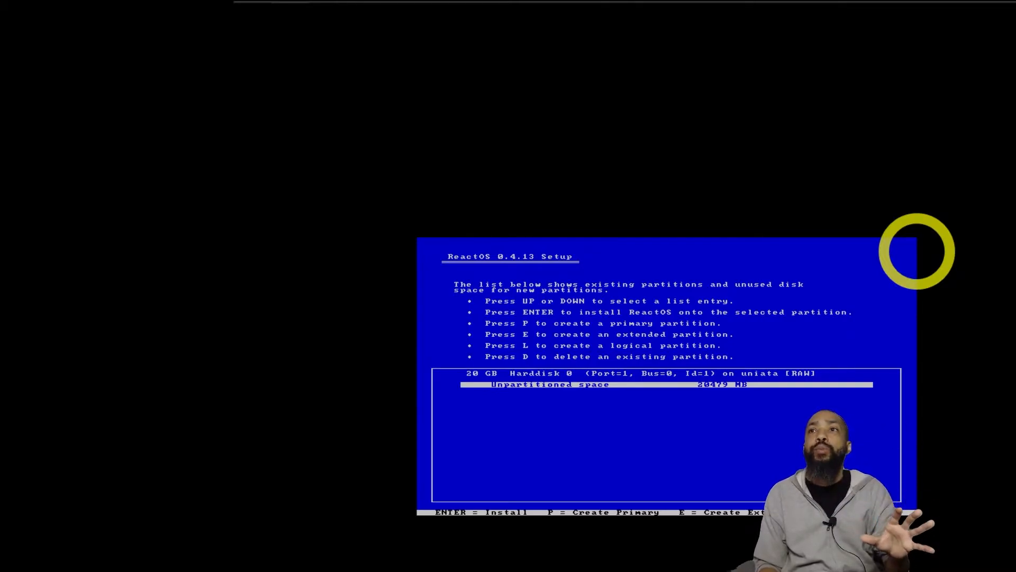
# Install onto the unpartitioned space of Harddisk 0 and format the new partition as BTRFS with quick format.
pyautogui.press('Return')
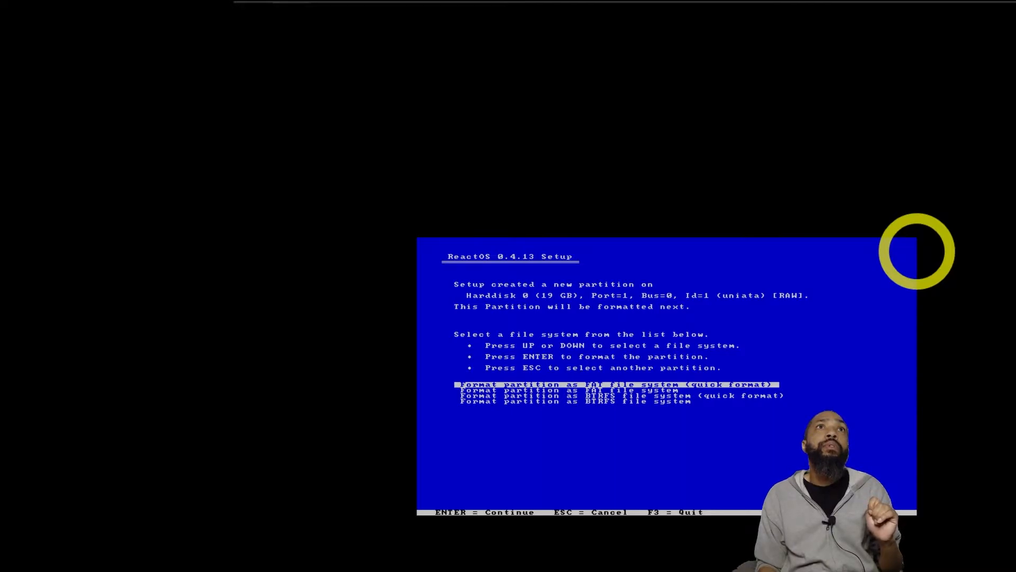
pyautogui.press('Down')
pyautogui.press('Down')
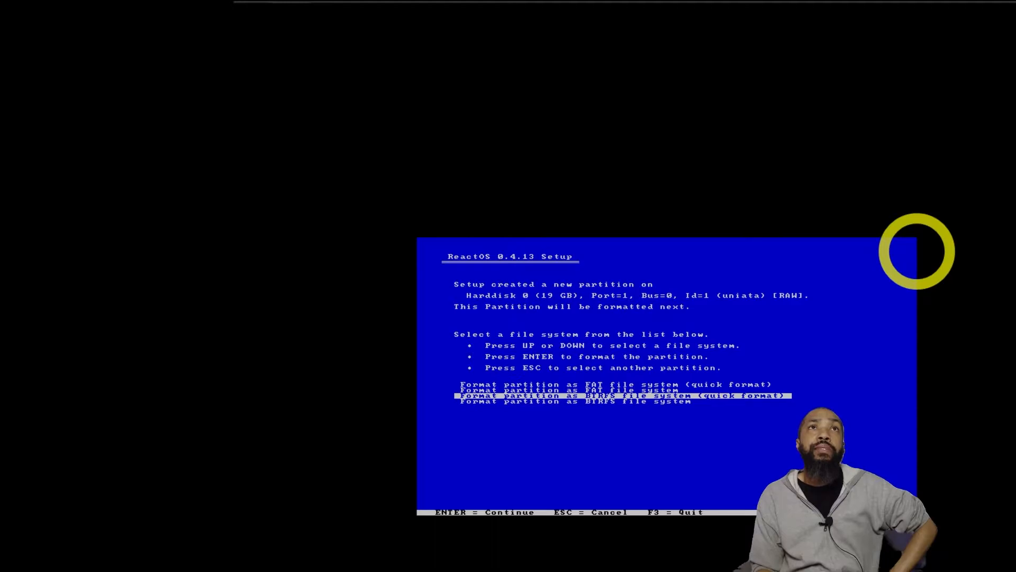
pyautogui.press('Return')
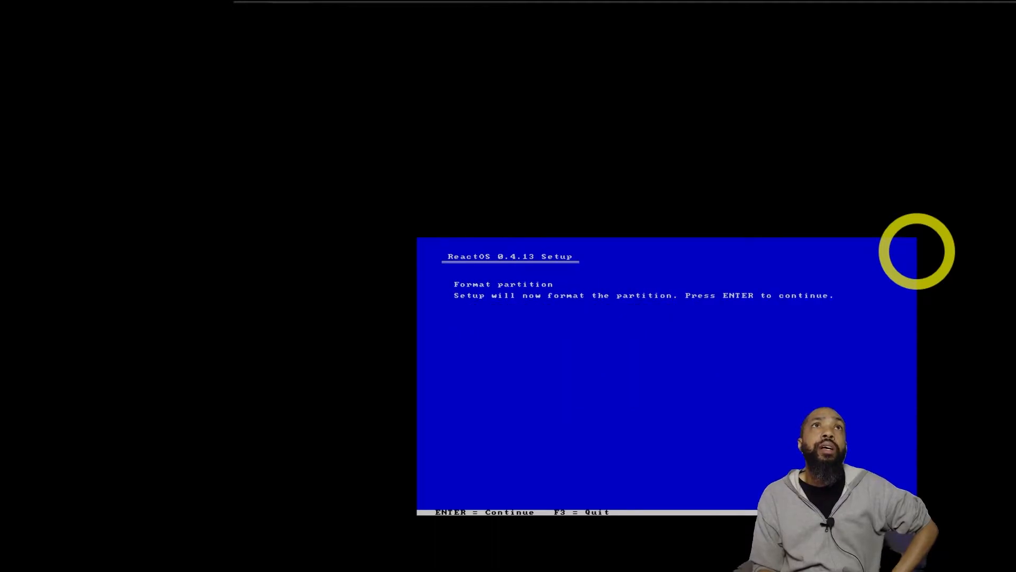
pyautogui.press('Return')
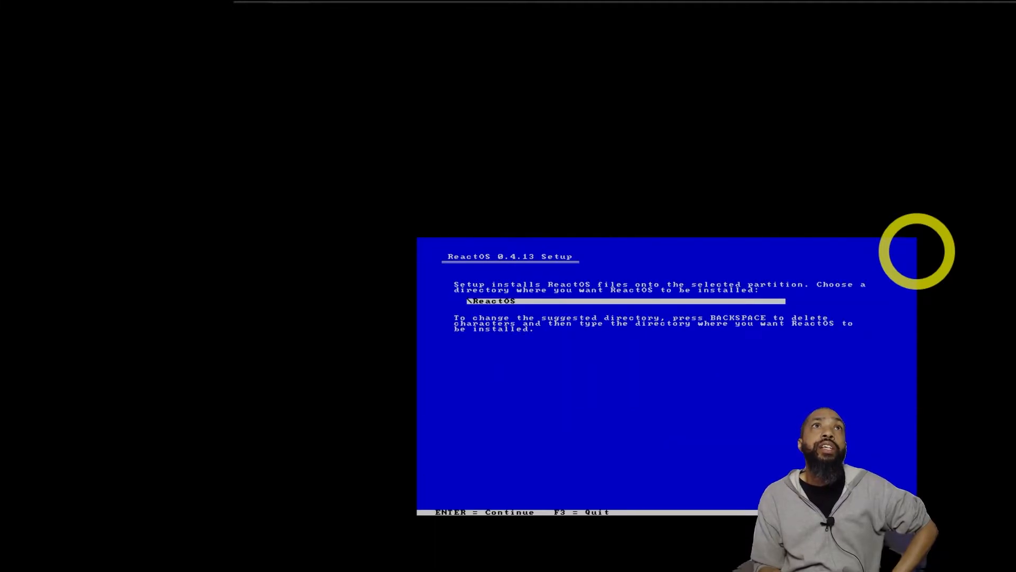
# Install ReactOS in the \ReactOS directory and put the bootloader on the harddisk (MBR and VBR).
pyautogui.press('Return')
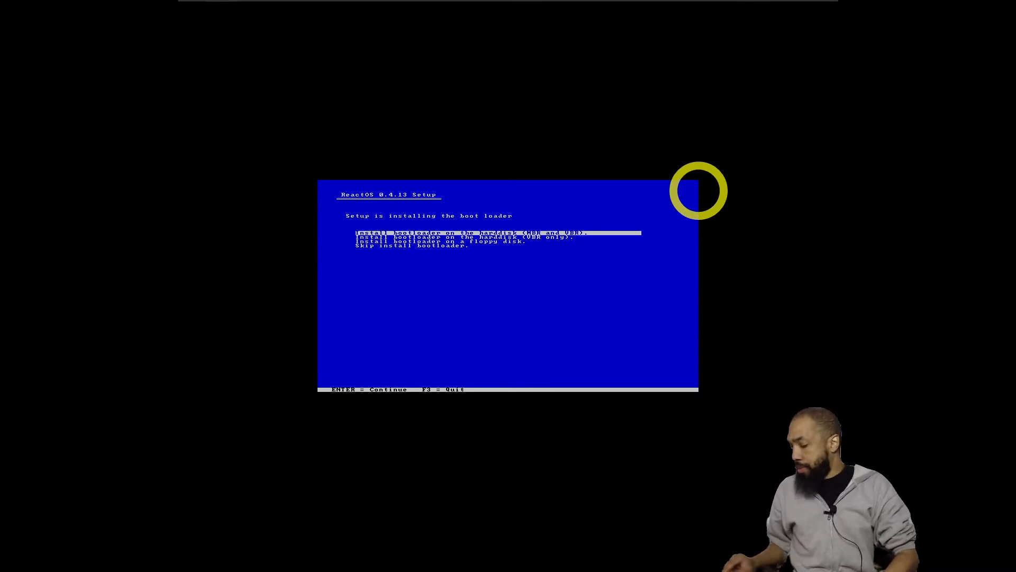
pyautogui.press('Return')
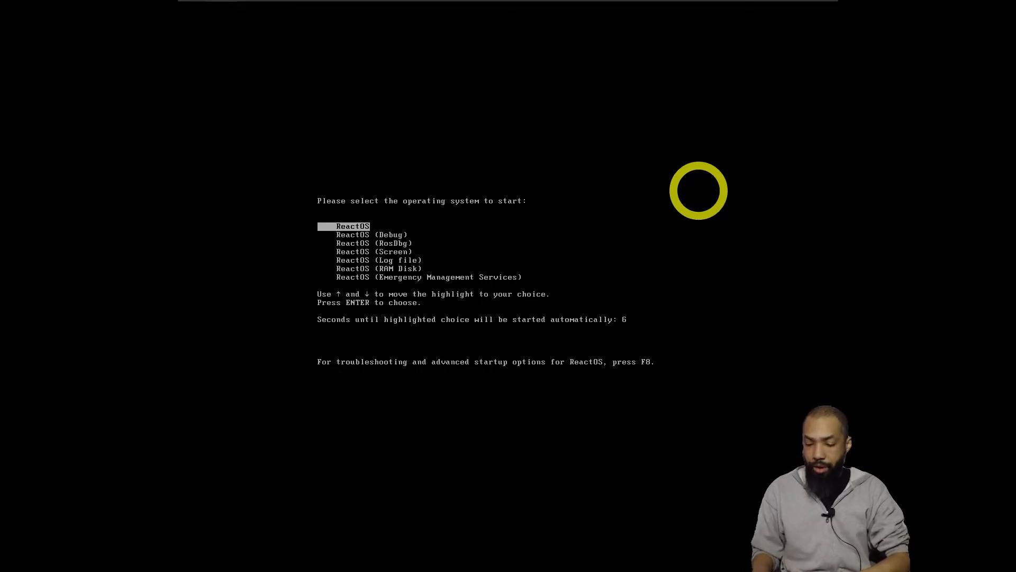
# Start ReactOS and continue through the setup wizard up to the personalization page, keeping the default regional settings.
pyautogui.press('Return')
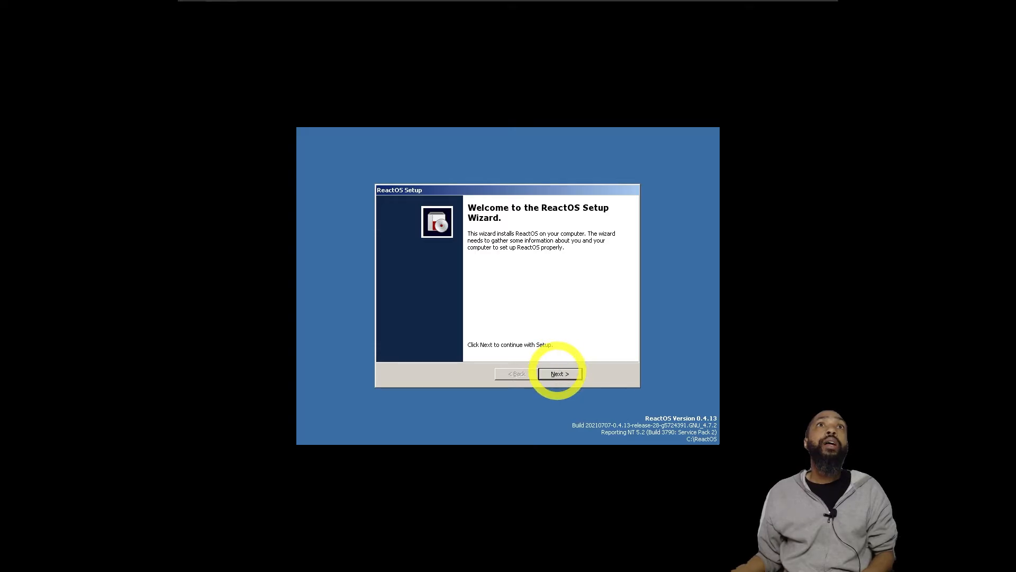
pyautogui.click(558, 373)
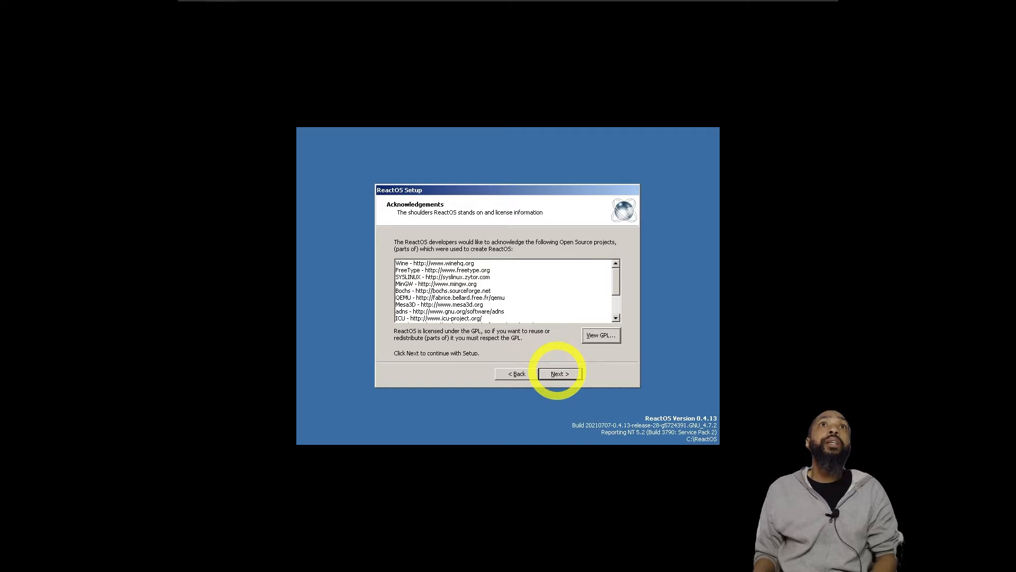
pyautogui.click(558, 373)
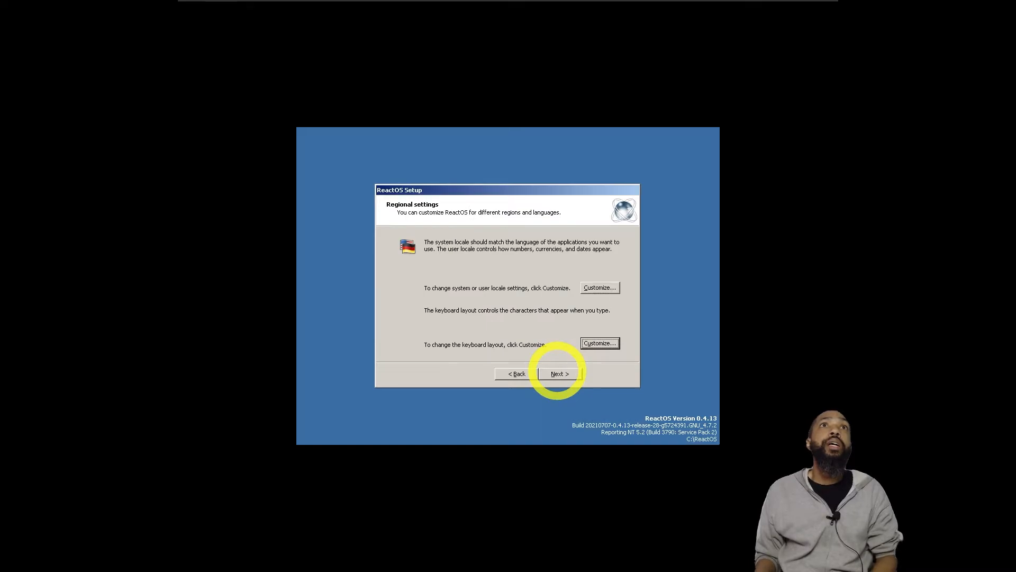
pyautogui.click(558, 373)
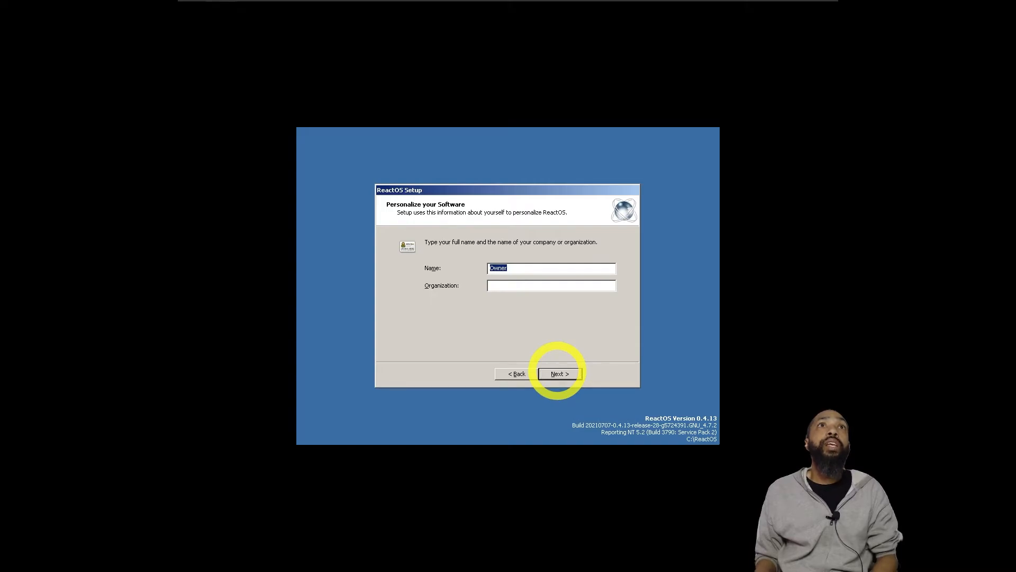
# Personalize the software with the owner's name and the organization TechTinkTronics, and continue.
pyautogui.write('PaulD')
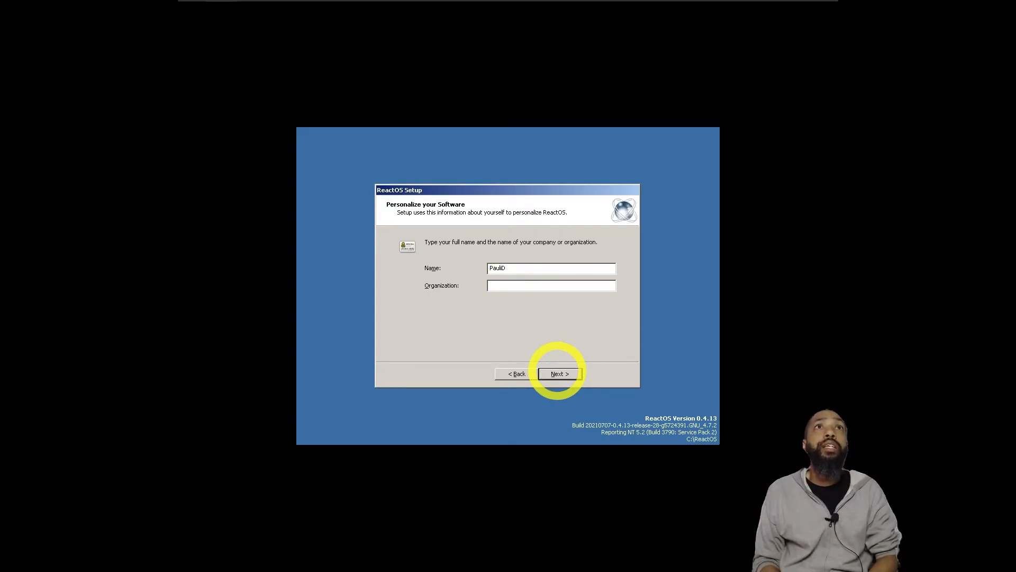
pyautogui.press('Tab')
pyautogui.write('Te')
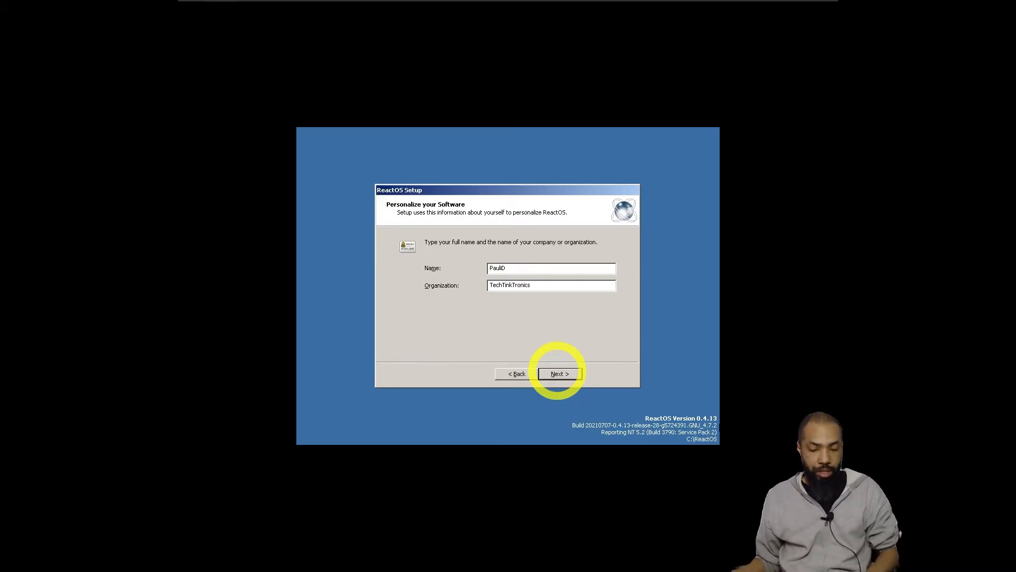
pyautogui.click(558, 373)
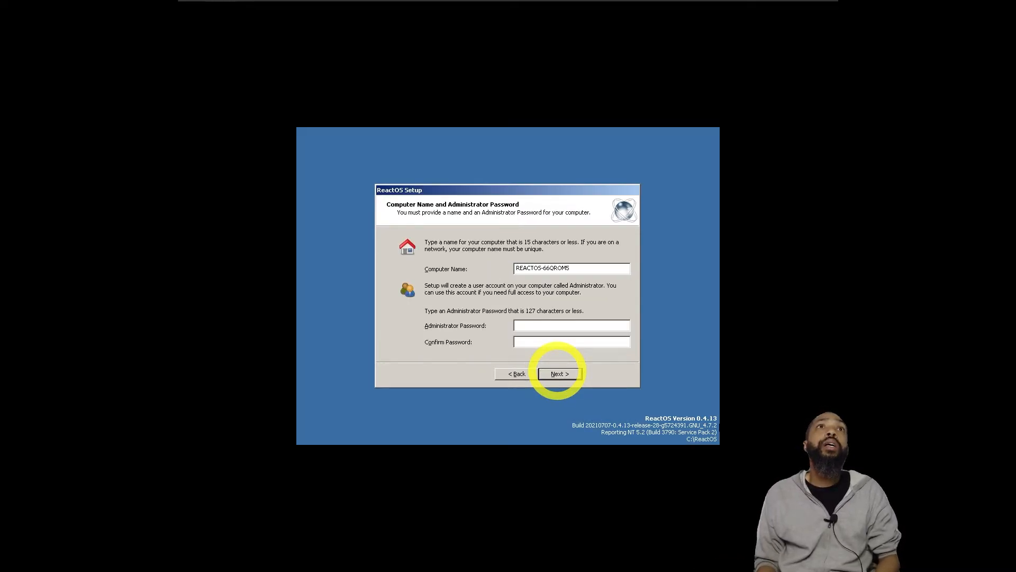
# Keep the suggested computer name, enter and confirm the Administrator password, and continue to the date and time settings.
pyautogui.press('Tab')
pyautogui.press('Tab')
pyautogui.press('Tab')
pyautogui.press('Tab')
pyautogui.press('Tab')
pyautogui.press('Tab')
pyautogui.press('Tab')
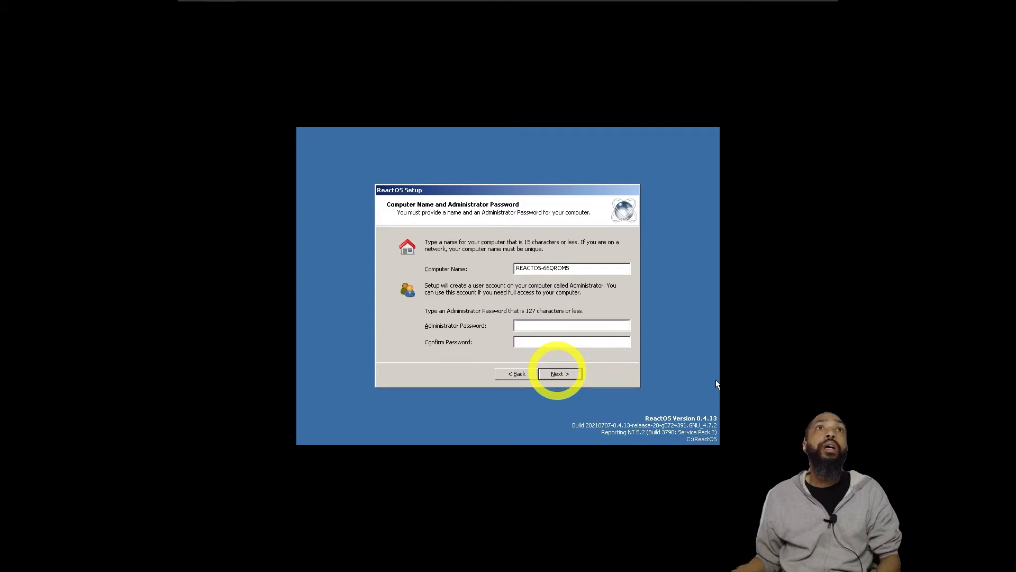
pyautogui.write('******')
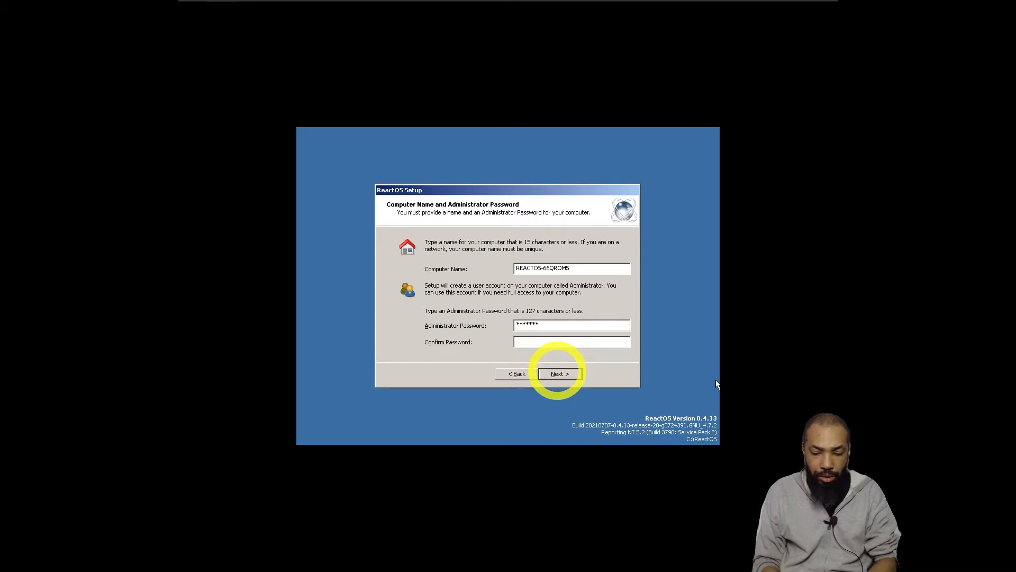
pyautogui.write('*')
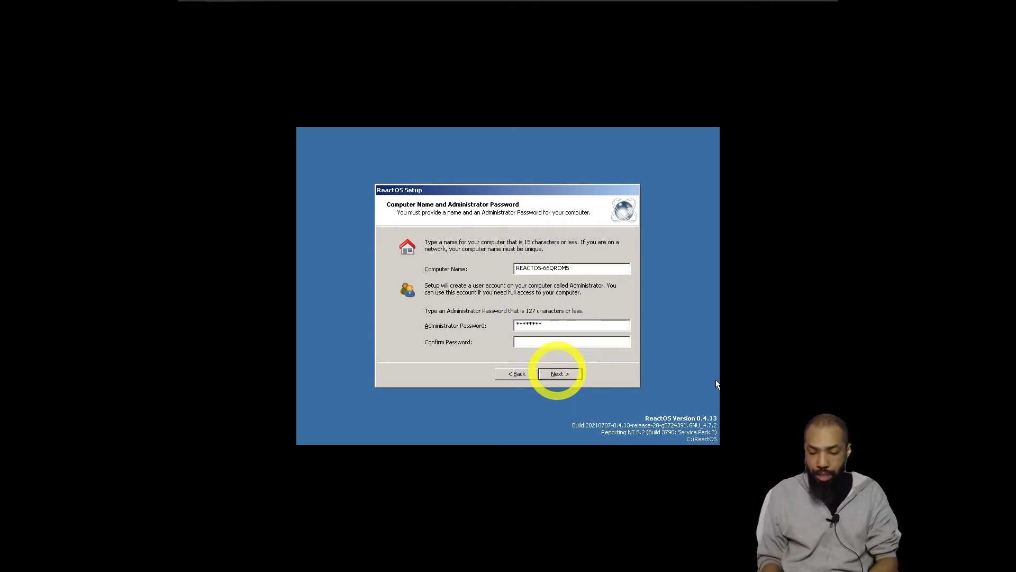
pyautogui.write('*')
pyautogui.press('Tab')
pyautogui.press('Tab')
pyautogui.press('Return')
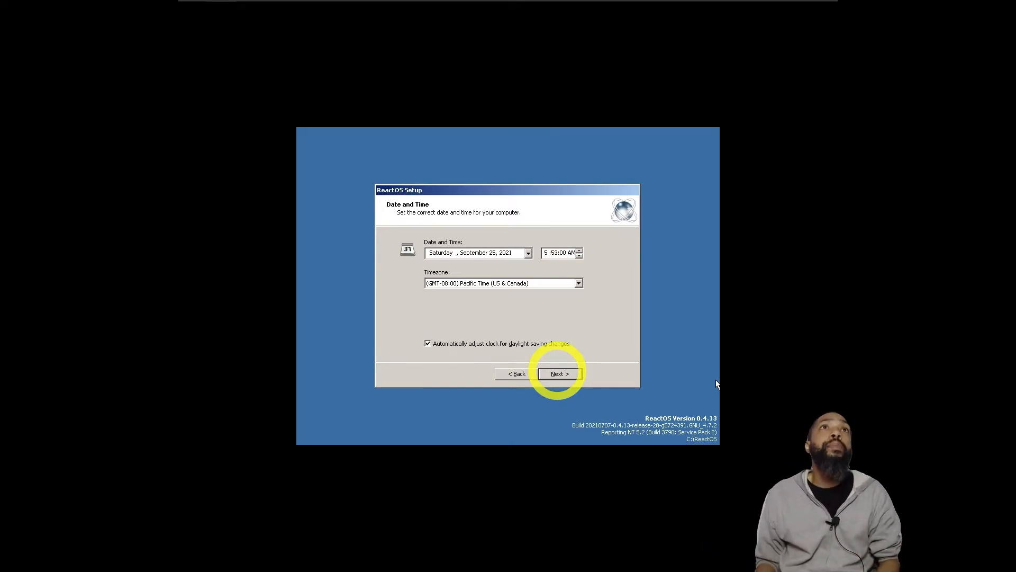
# Set the timezone to (GMT-05:00) Eastern Time (US & Canada) and accept the date and time settings.
pyautogui.press('Tab')
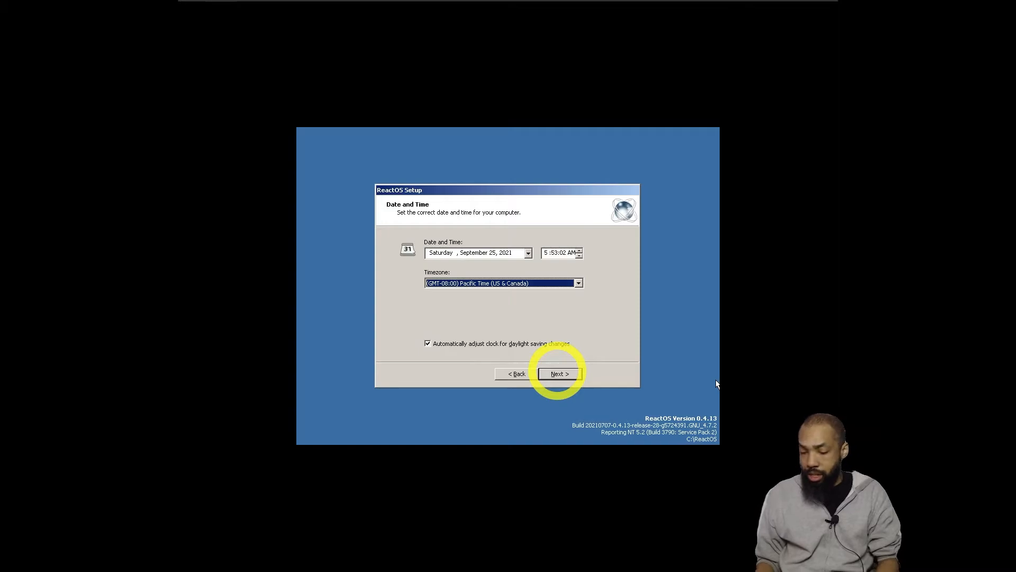
pyautogui.press('Down')
pyautogui.press('Down')
pyautogui.press('Down')
pyautogui.press('Down')
pyautogui.press('Down')
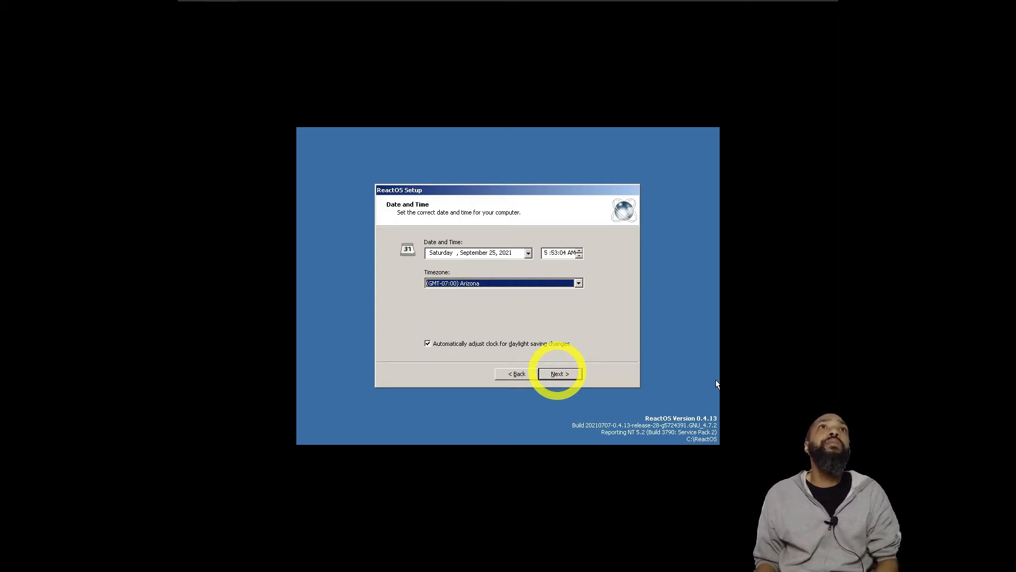
pyautogui.press('Down')
pyautogui.press('Down')
pyautogui.press('Down')
pyautogui.press('Down')
pyautogui.press('Down')
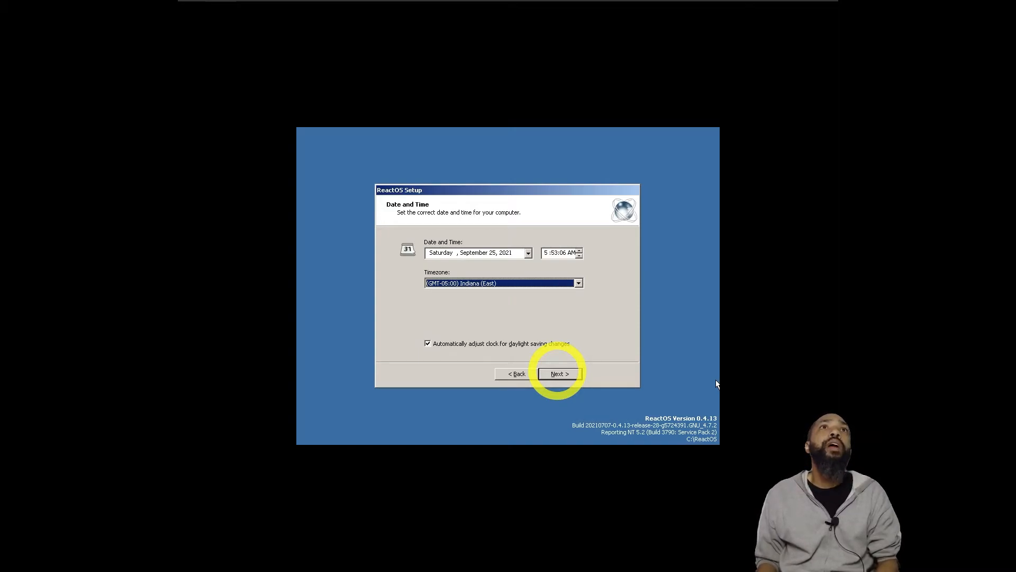
pyautogui.press('Tab')
pyautogui.press('Tab')
pyautogui.press('Tab')
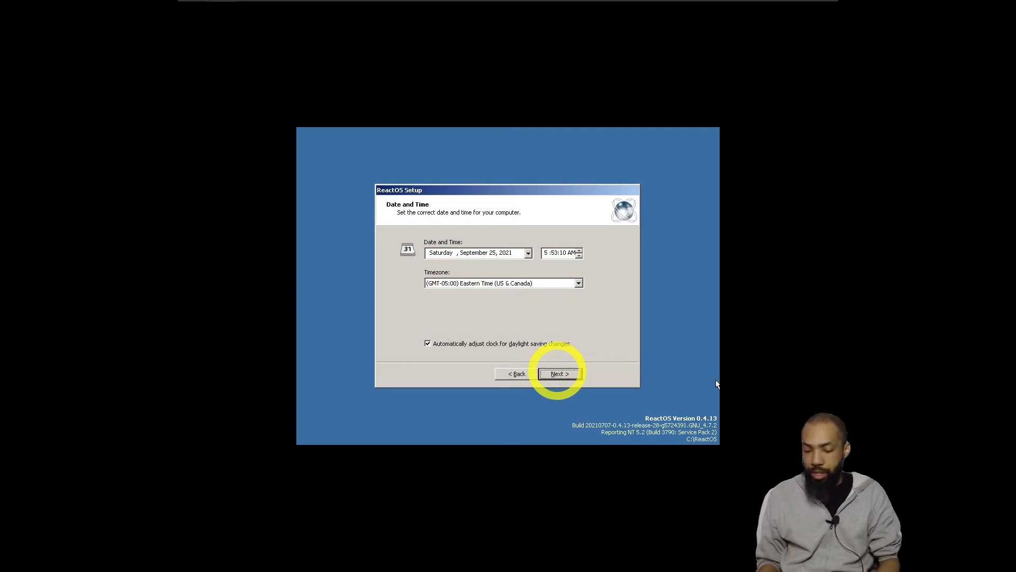
pyautogui.press('Return')
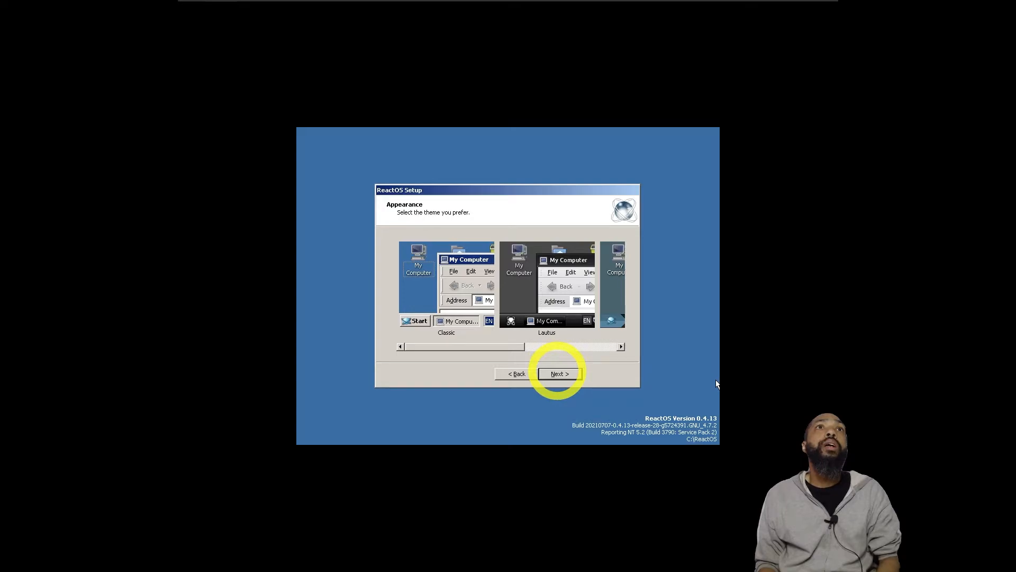
# Preview the Lautus and Classic themes, and choose the Lunar theme for the ReactOS appearance.
pyautogui.hotkey('shift', 'Tab')
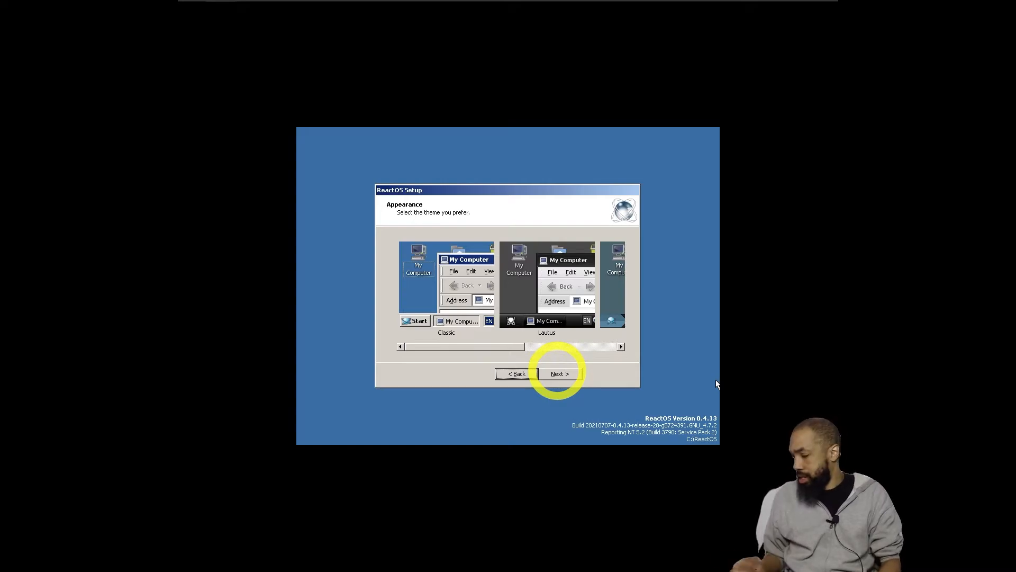
pyautogui.click(527, 301)
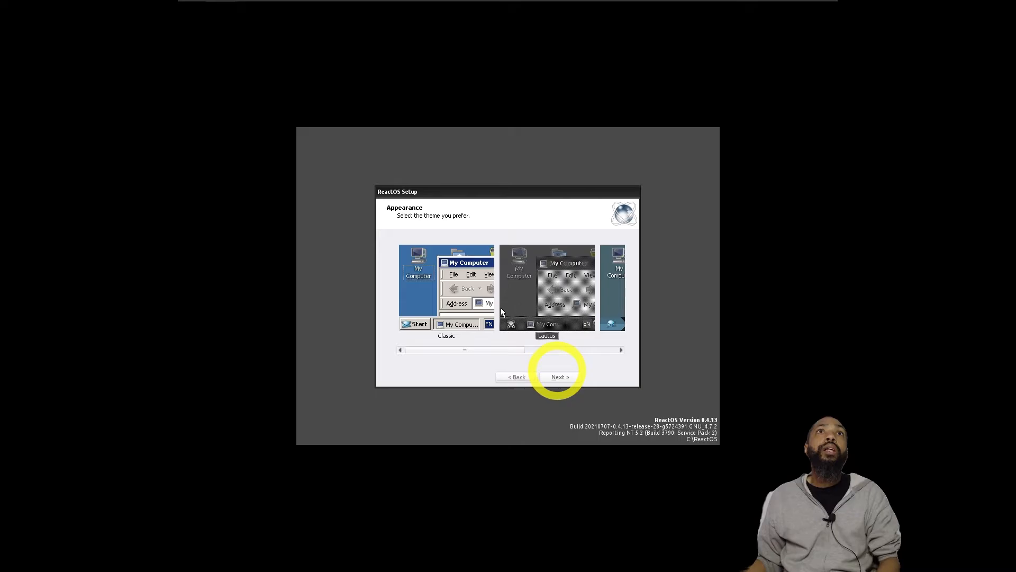
pyautogui.click(465, 309)
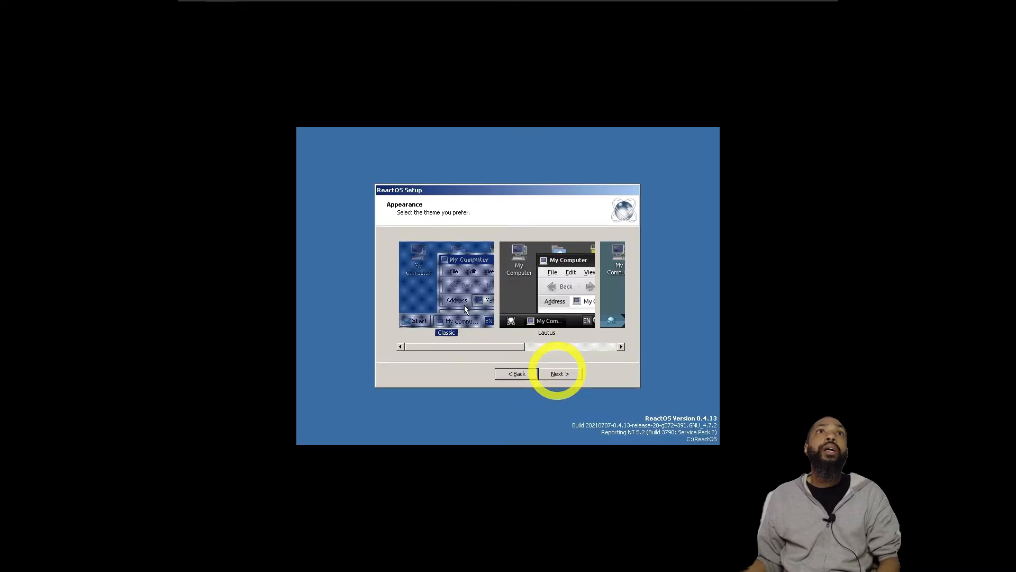
pyautogui.click(616, 300)
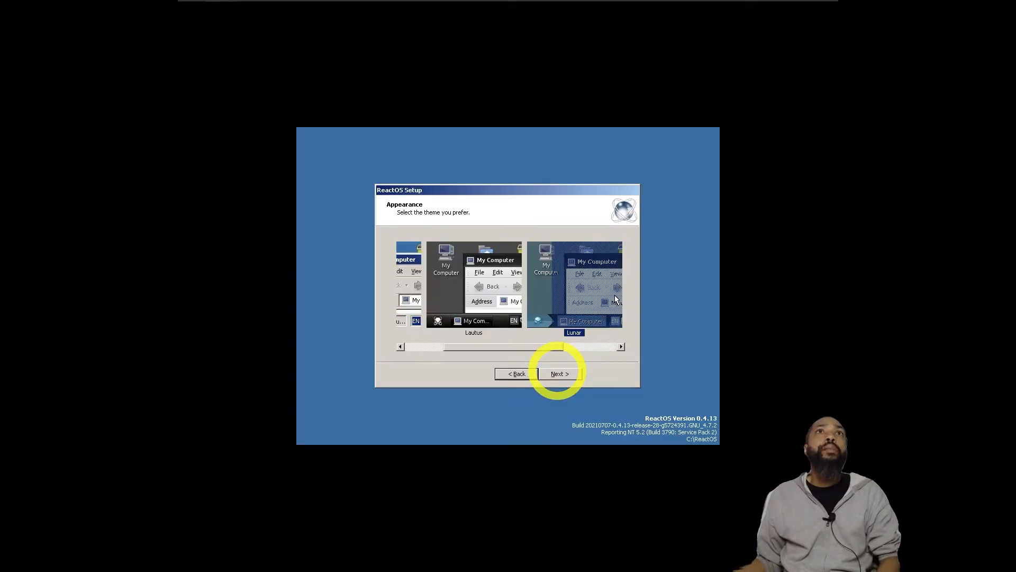
pyautogui.click(559, 374)
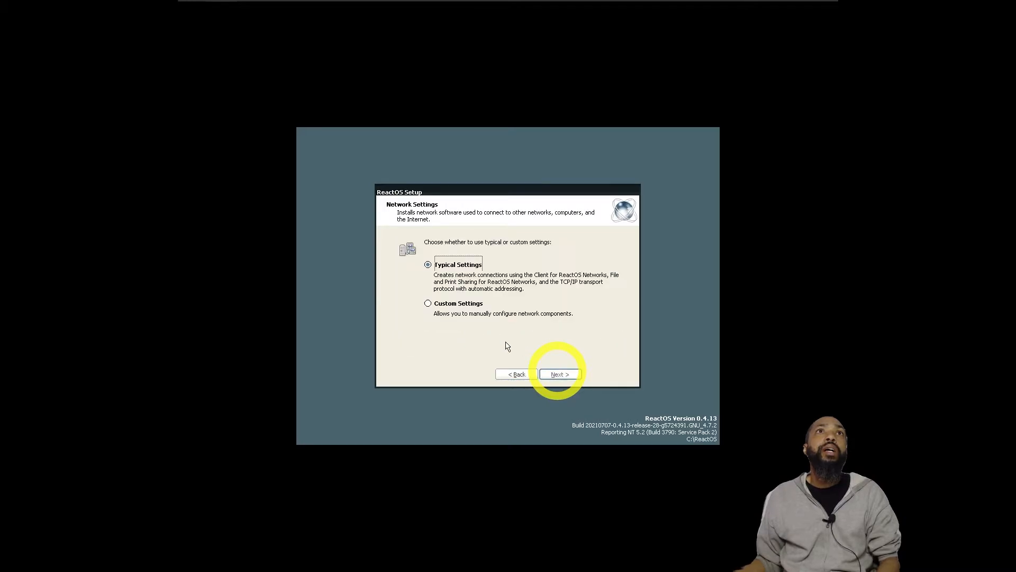
# Keep the typical network settings and make the computer part of the workgroup W389.
pyautogui.click(558, 373)
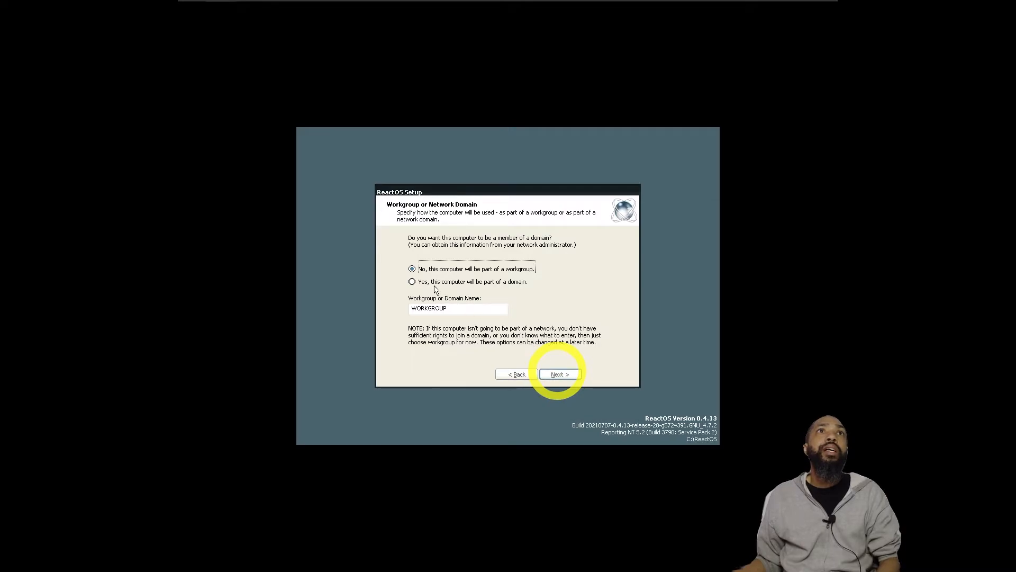
pyautogui.press('Tab')
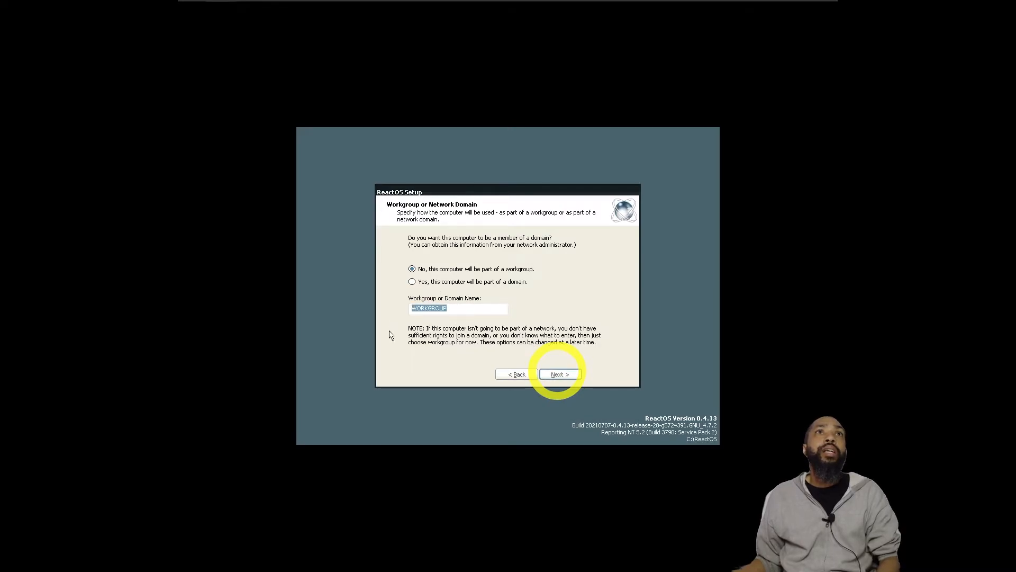
pyautogui.write('W389')
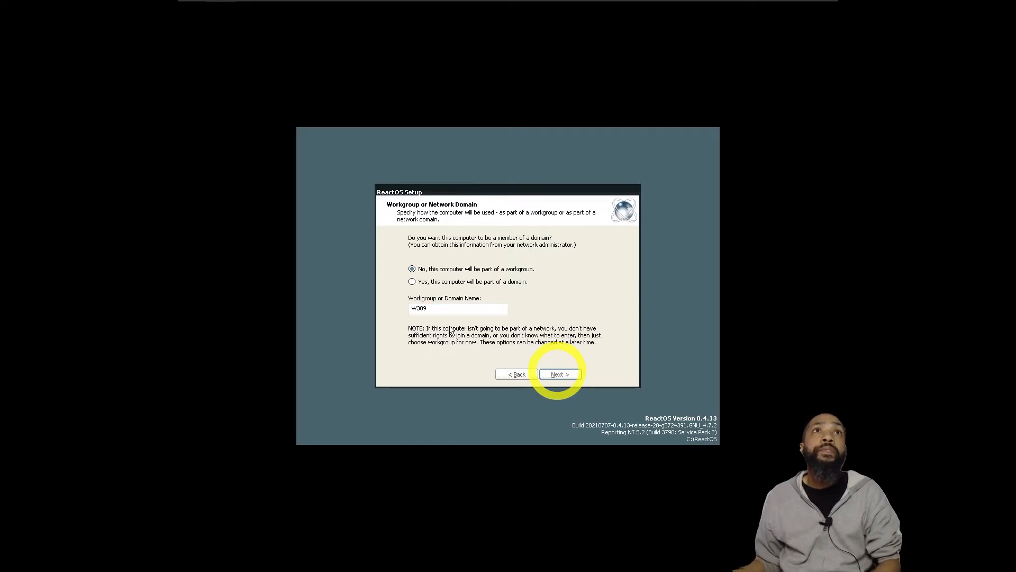
pyautogui.click(560, 374)
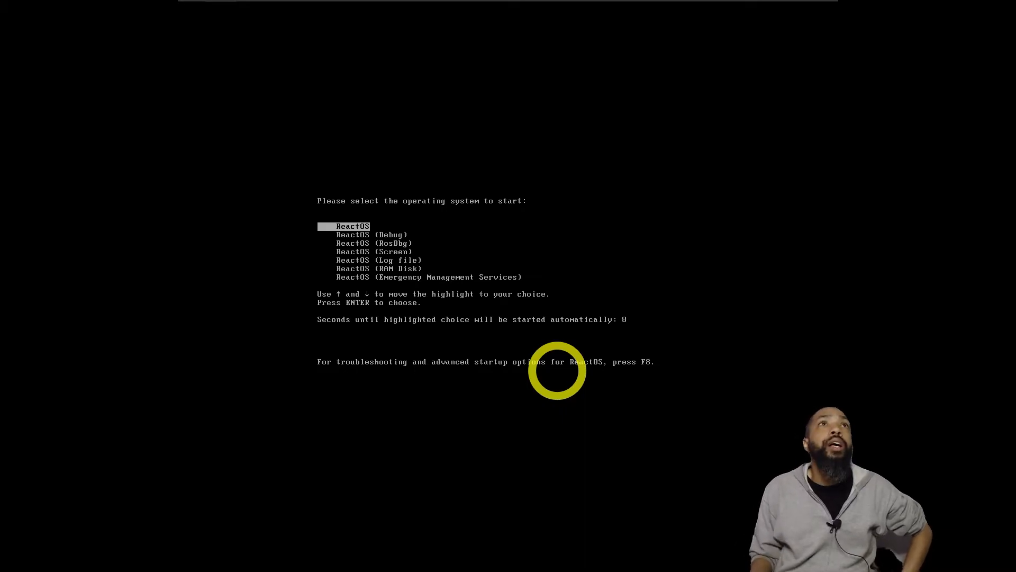
# Start the installed ReactOS and try to install drivers automatically for the system device and multimedia audio device, closing the hardware wizard.
pyautogui.press('Return')
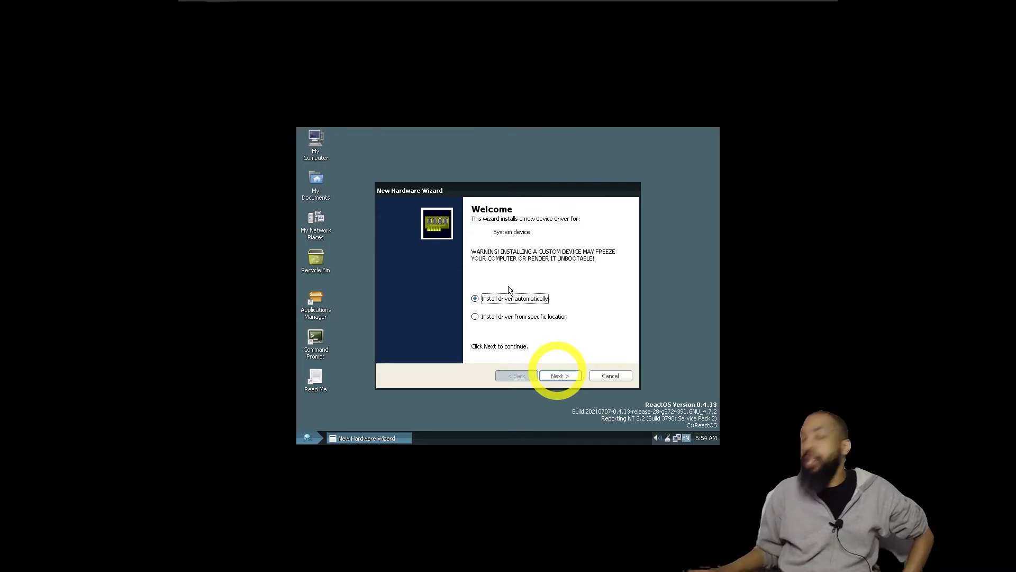
pyautogui.click(559, 376)
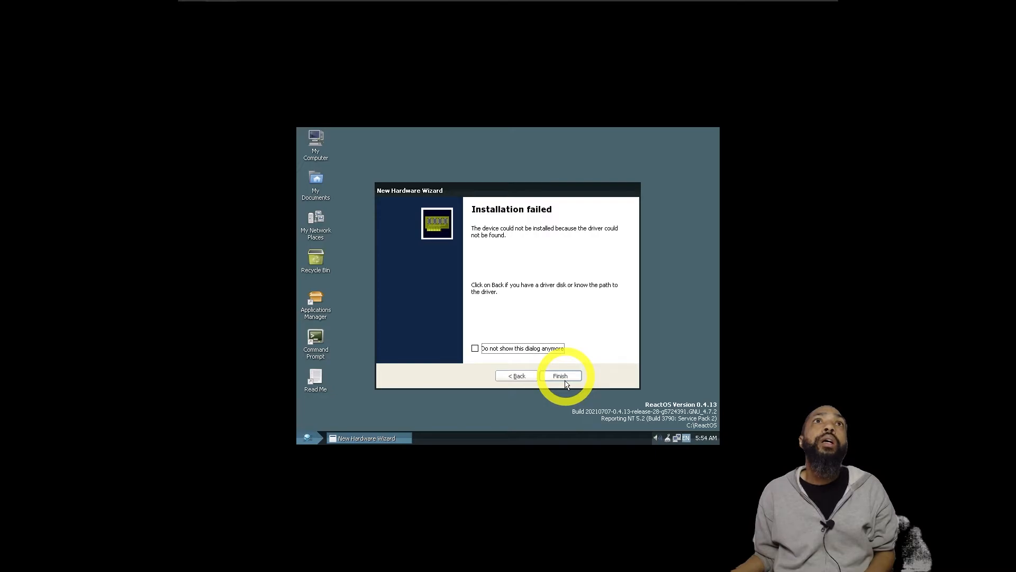
pyautogui.click(518, 377)
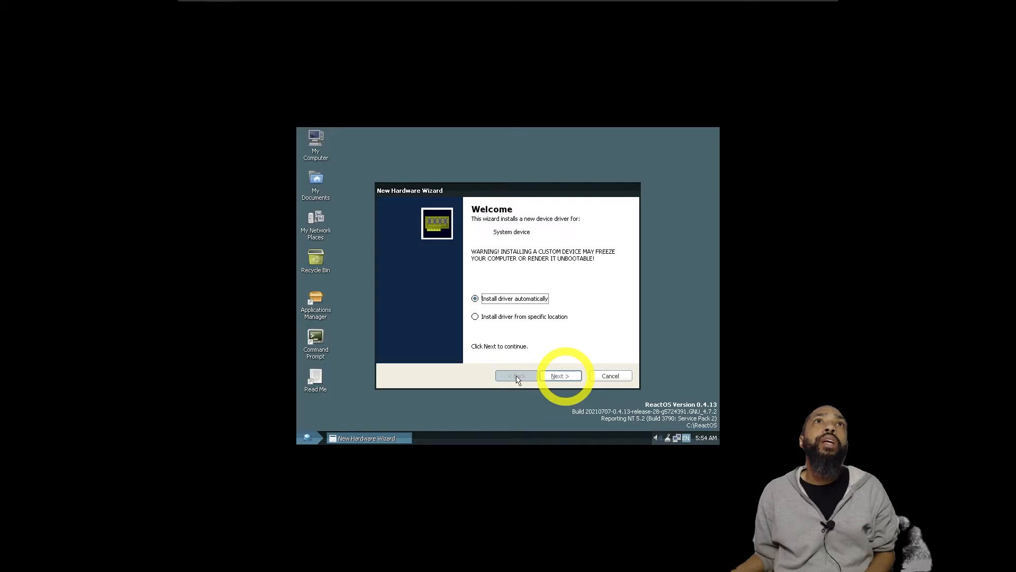
pyautogui.click(560, 376)
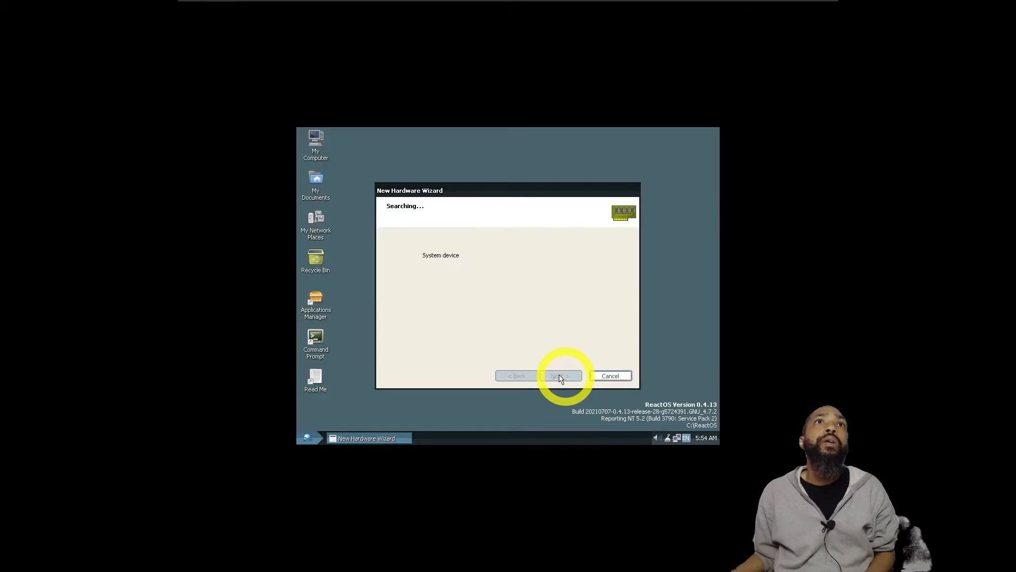
pyautogui.click(560, 376)
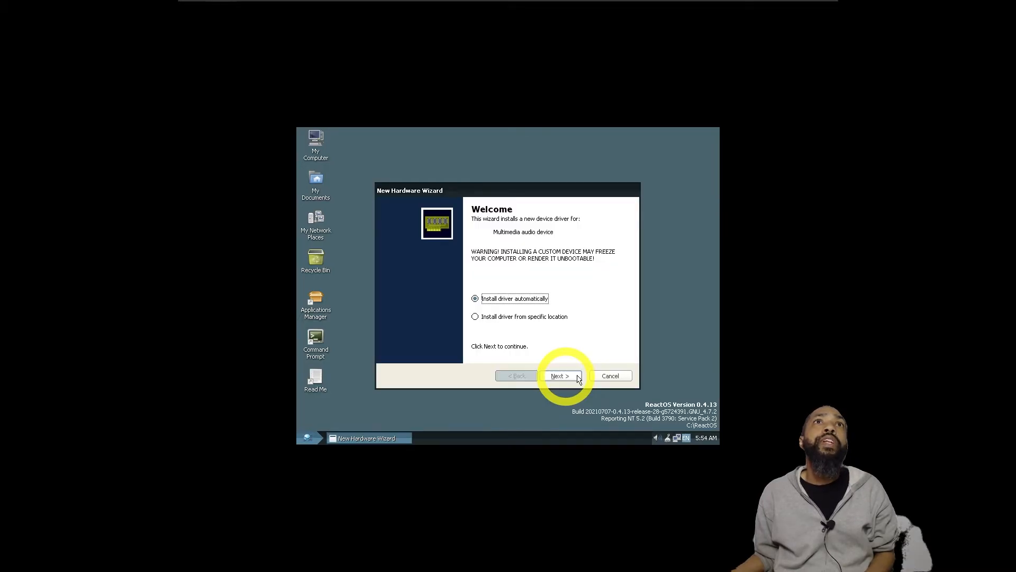
pyautogui.click(568, 377)
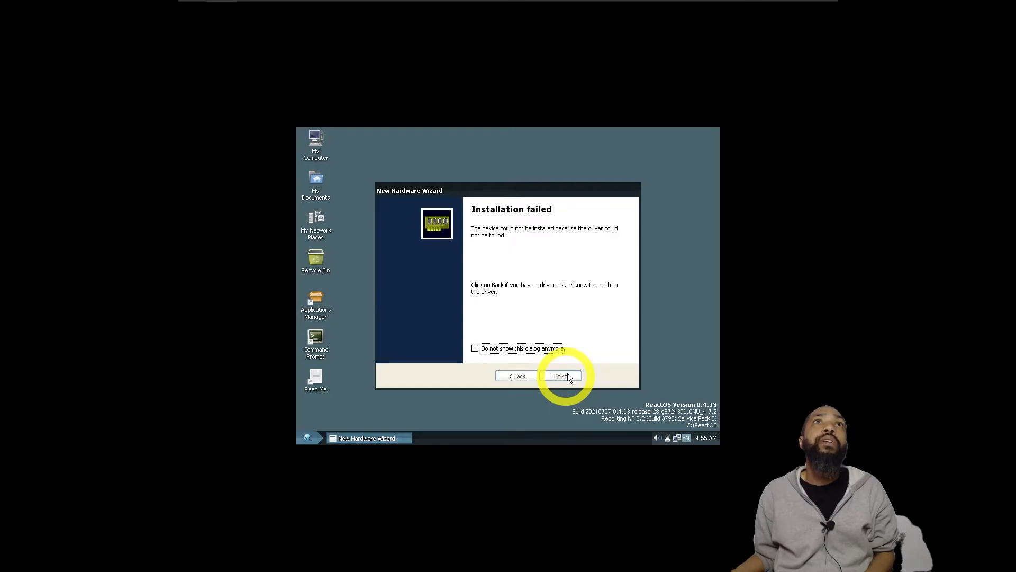
pyautogui.click(562, 376)
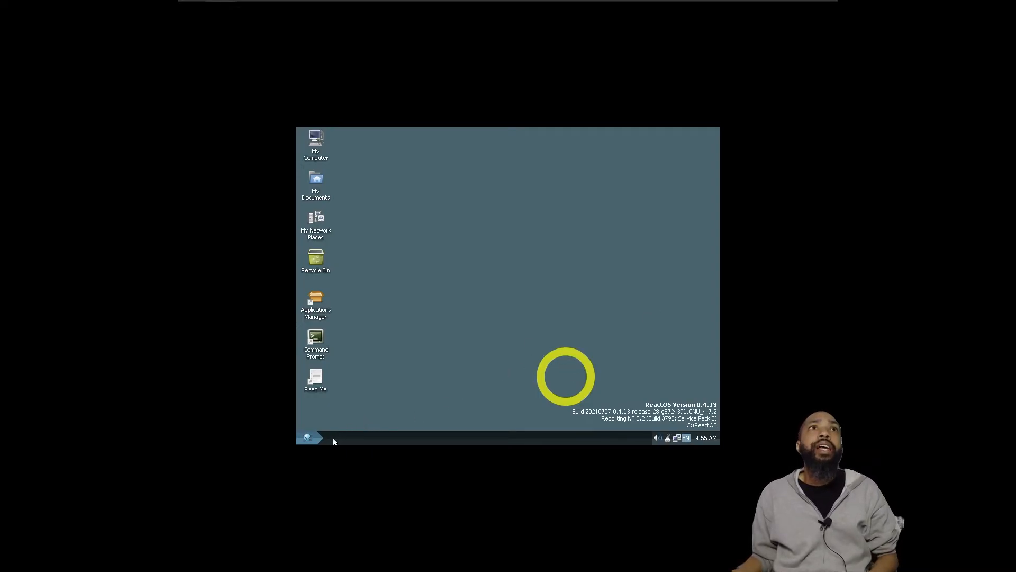
# Set the display's screen area to 1920x1080 pixels, retain True Color (32 Bit), and accept the new display settings.
pyautogui.rightClick(539, 261)
pyautogui.moveTo(564, 327)
pyautogui.click(563, 358)
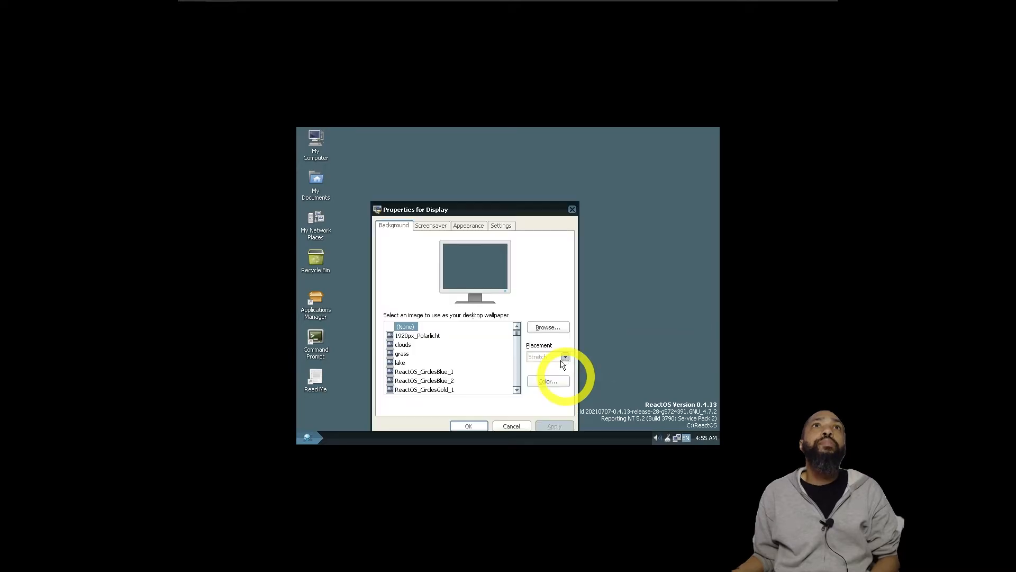
pyautogui.click(502, 226)
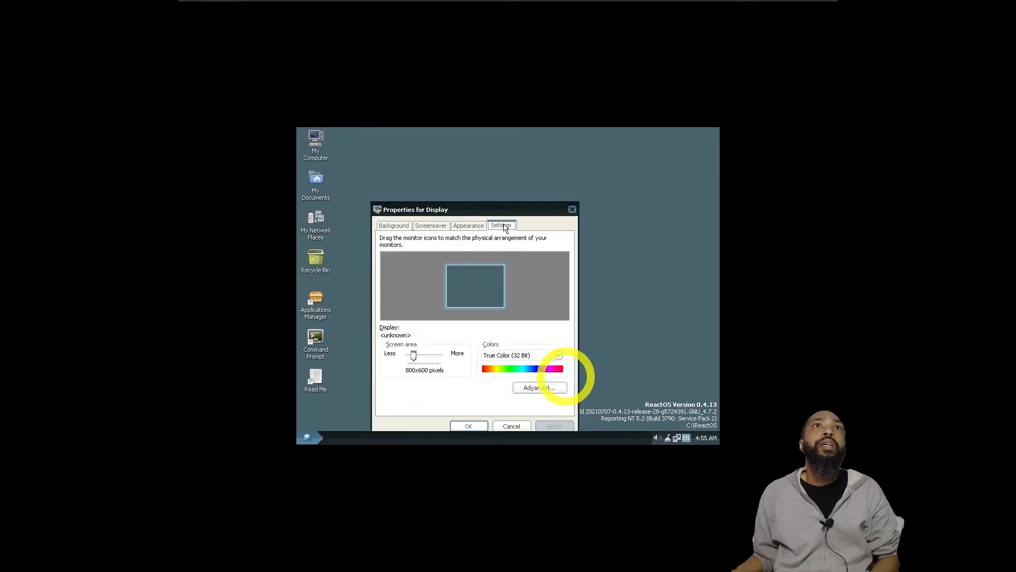
pyautogui.moveTo(513, 211); pyautogui.dragTo(532, 141)
pyautogui.moveTo(433, 289); pyautogui.dragTo(454, 288)
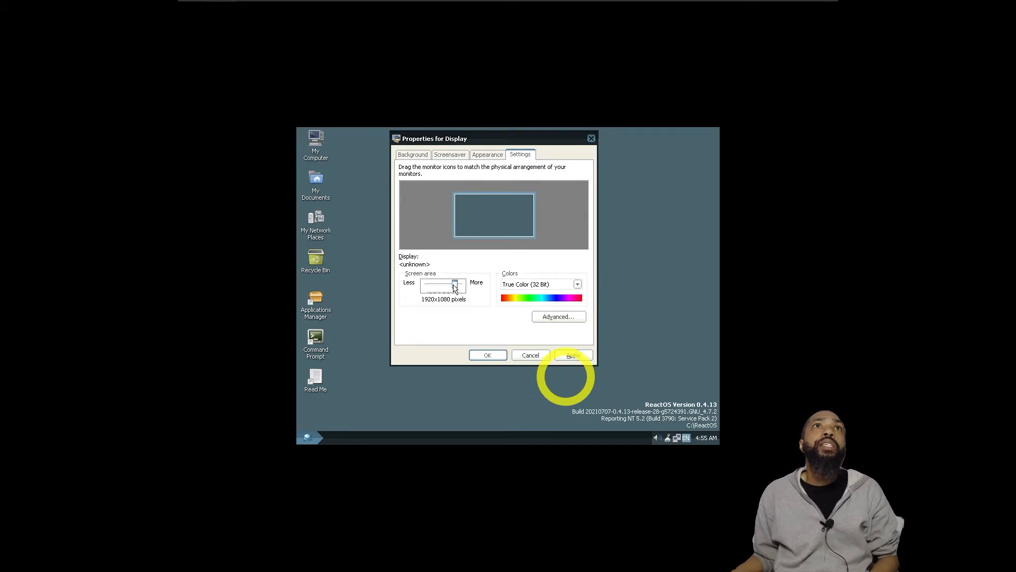
pyautogui.click(572, 355)
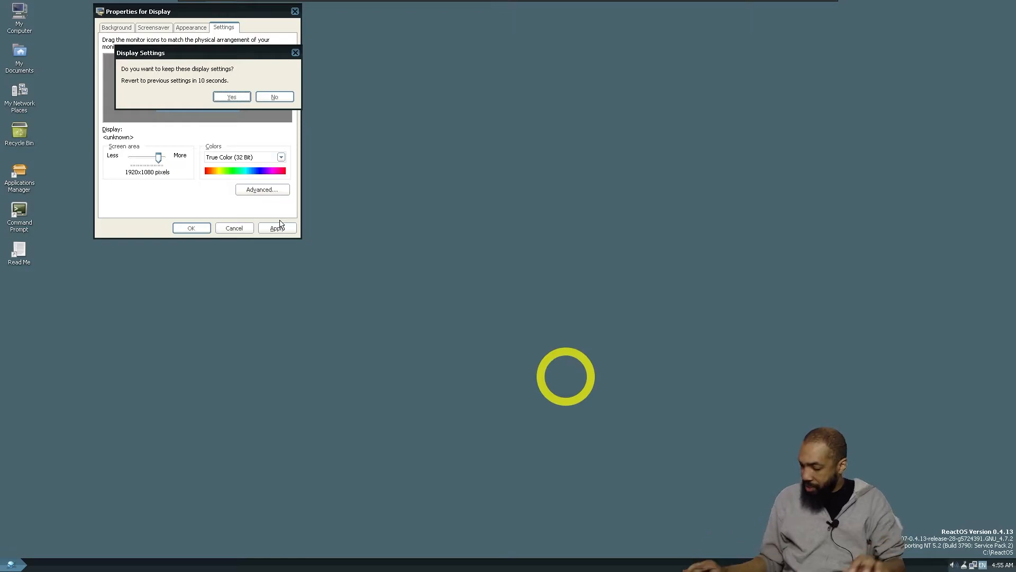
pyautogui.click(236, 98)
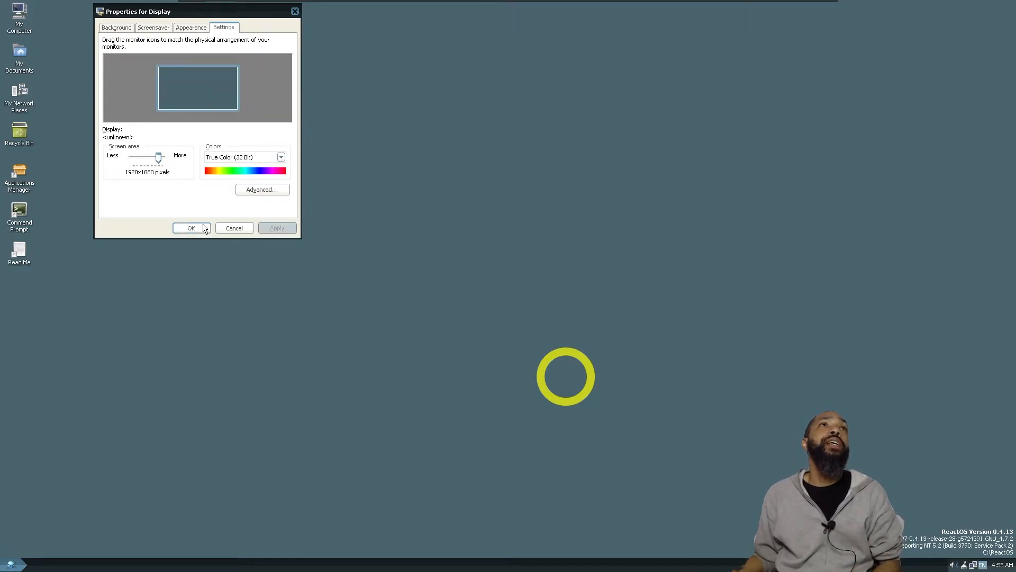
pyautogui.click(281, 157)
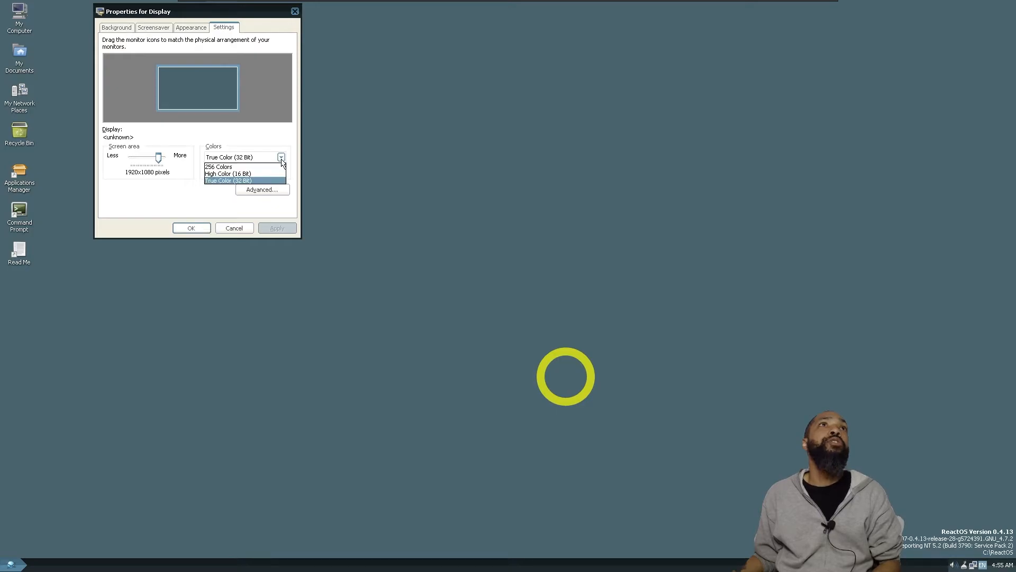
pyautogui.click(281, 158)
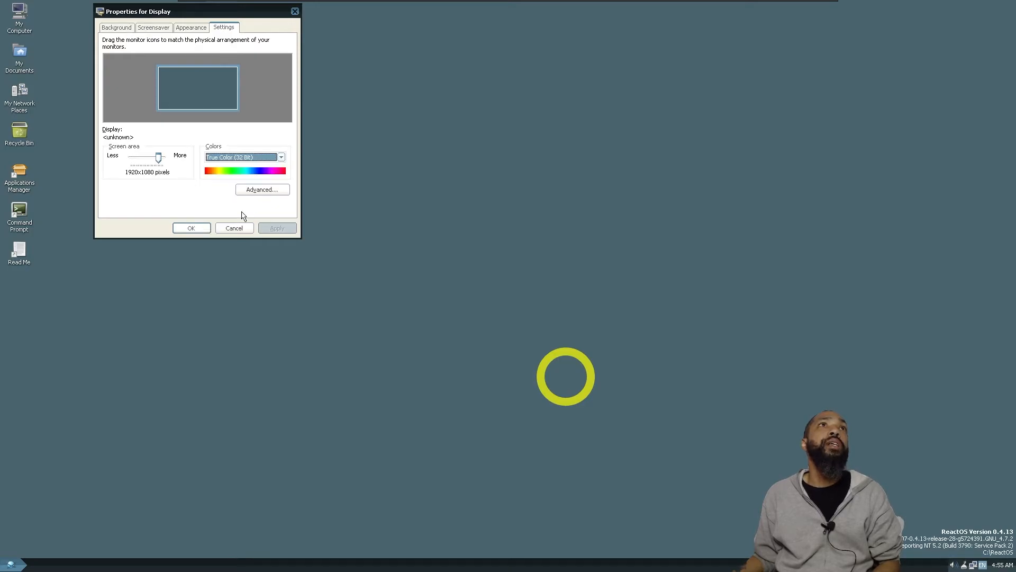
pyautogui.click(191, 228)
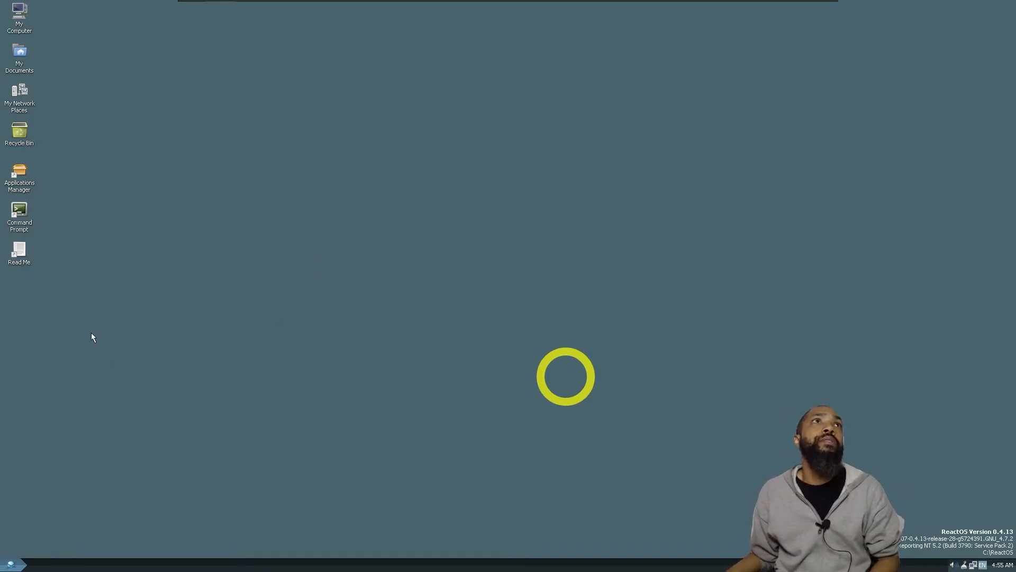
# Look through the installed programs, including the Accessories, Administrative Tools, and Accessibility groups.
pyautogui.click(12, 565)
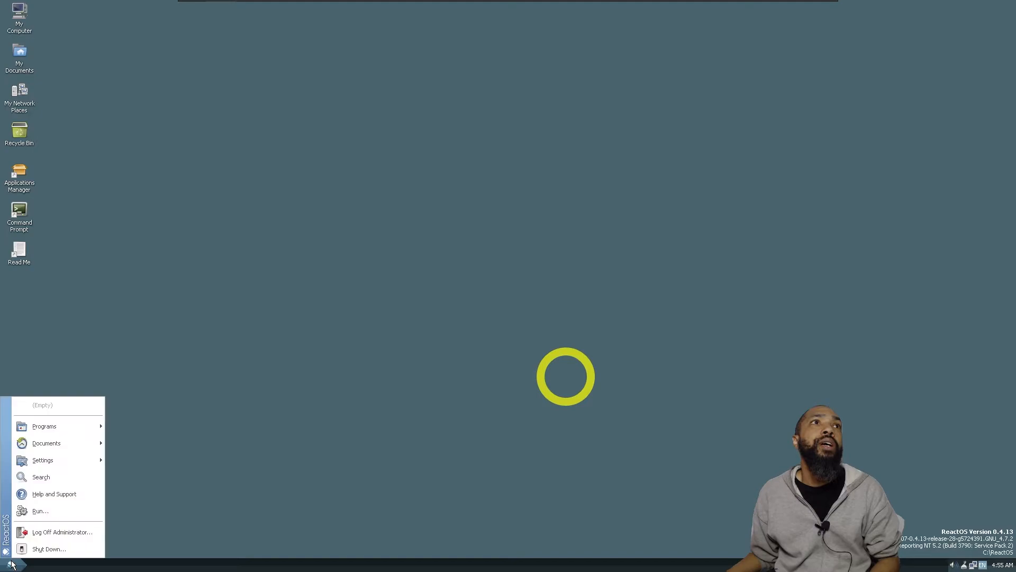
pyautogui.moveTo(94, 427)
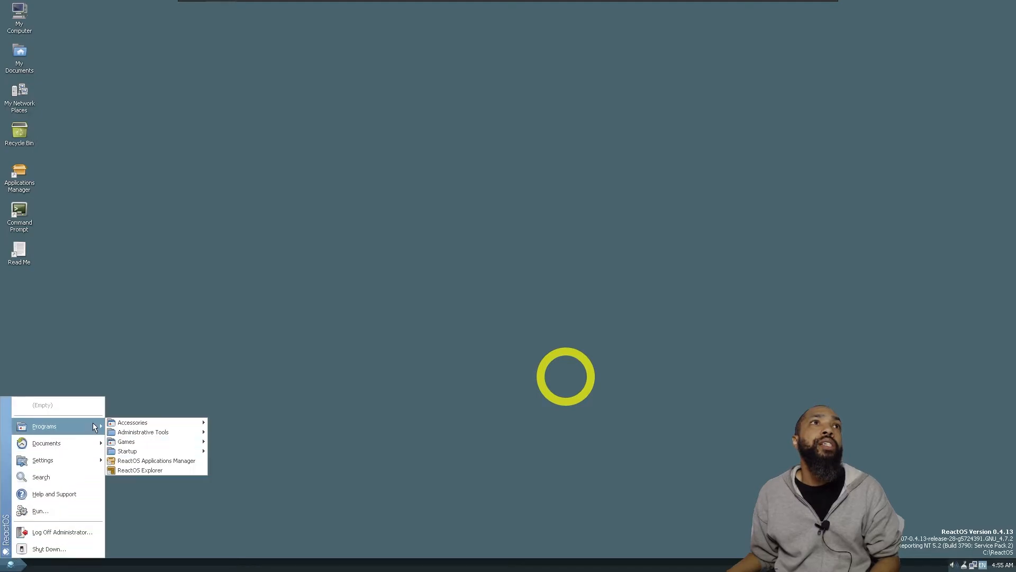
pyautogui.moveTo(138, 422)
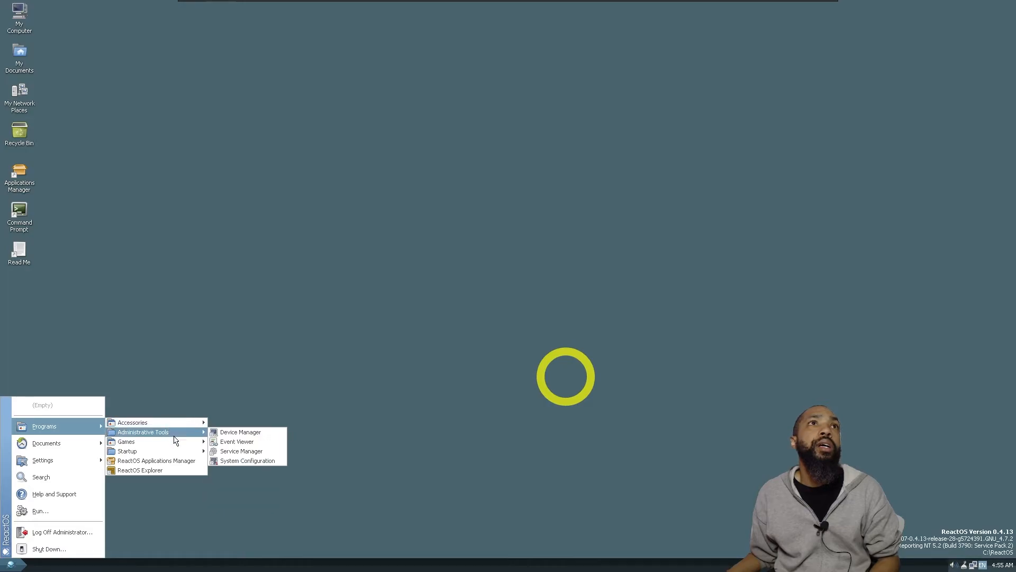
pyautogui.moveTo(176, 451)
pyautogui.moveTo(179, 424)
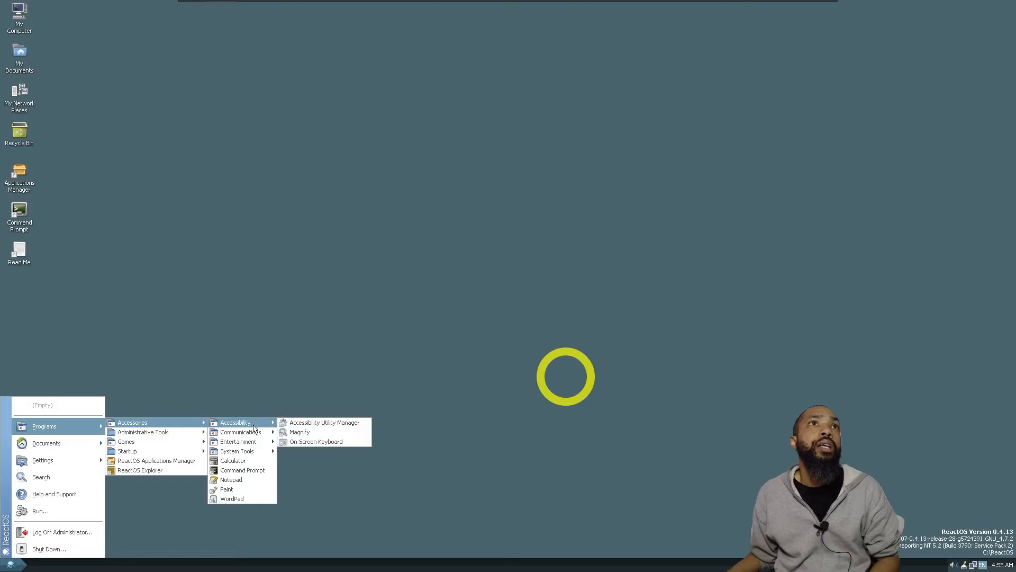
pyautogui.moveTo(254, 442)
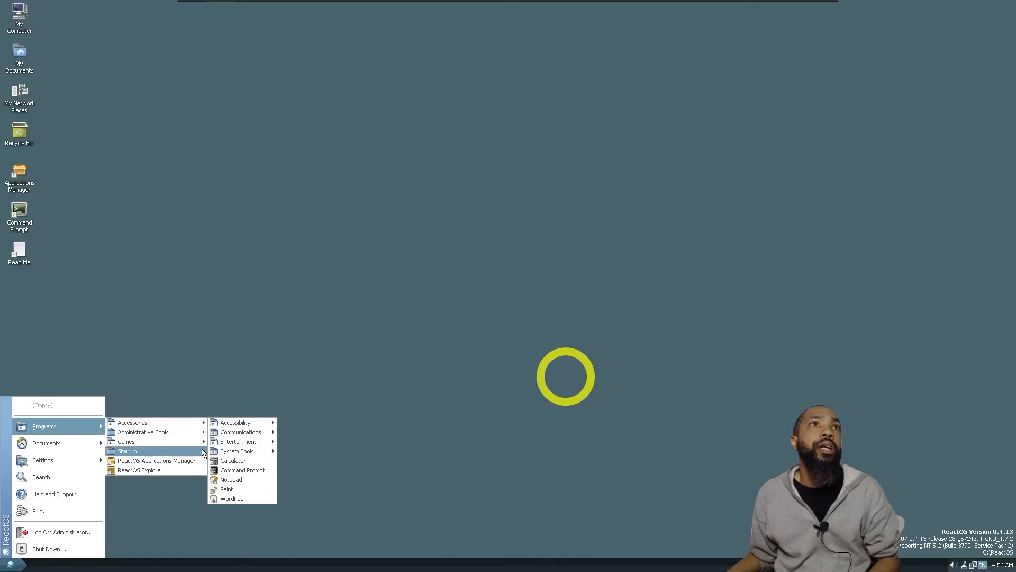
pyautogui.moveTo(192, 437)
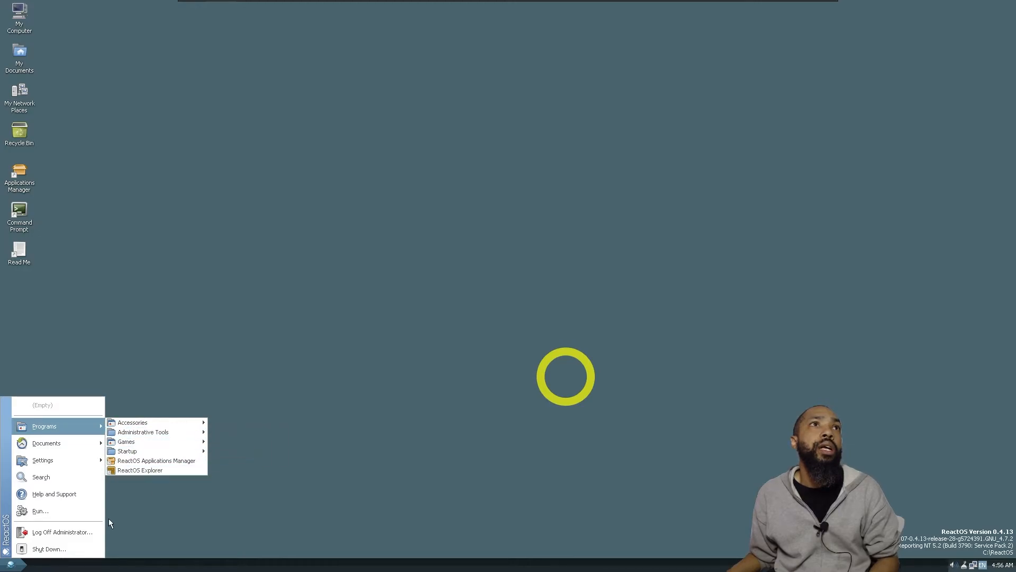
pyautogui.click(163, 368)
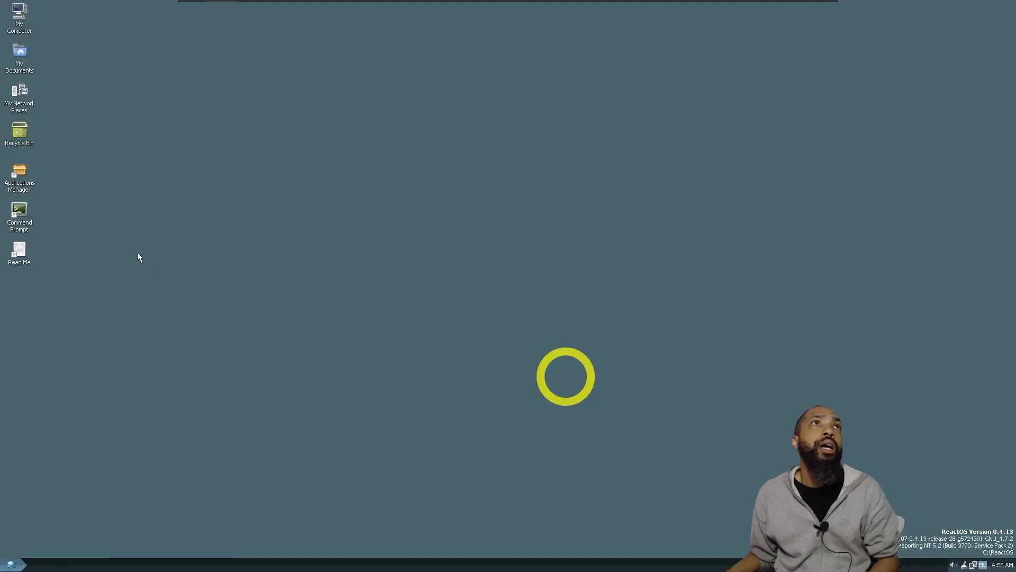
pyautogui.doubleClick(21, 53)
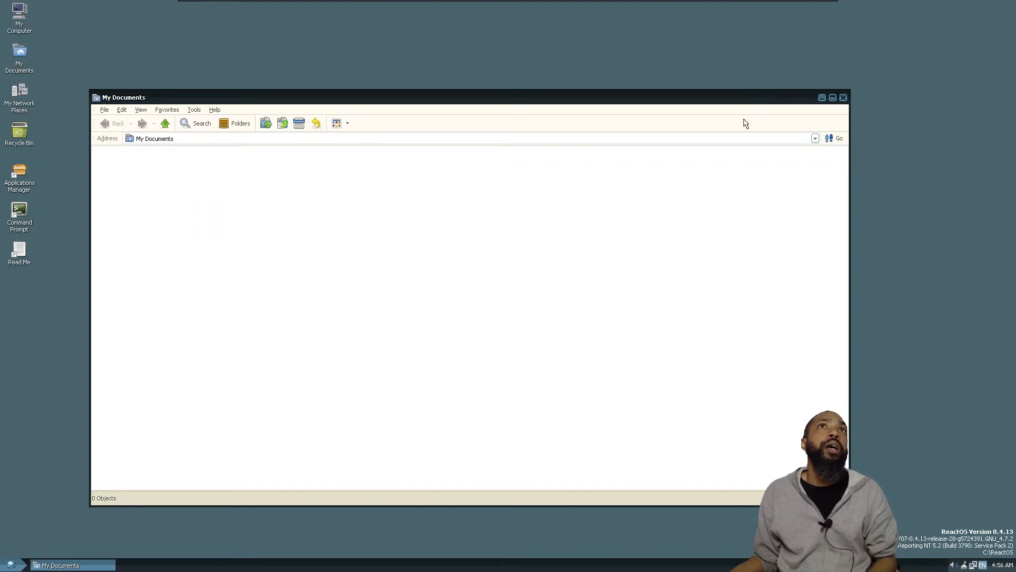
pyautogui.click(697, 140)
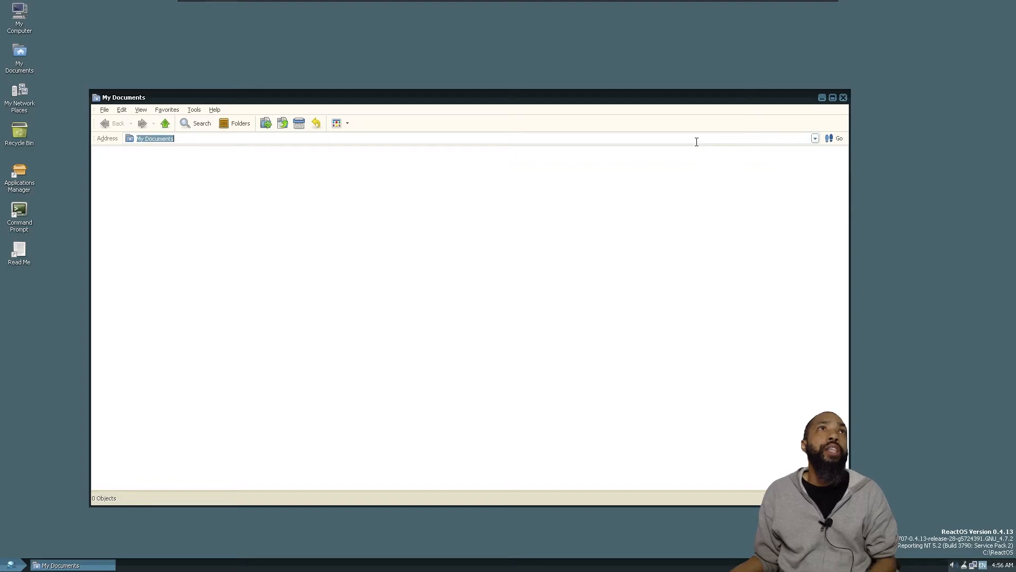
pyautogui.write('http')
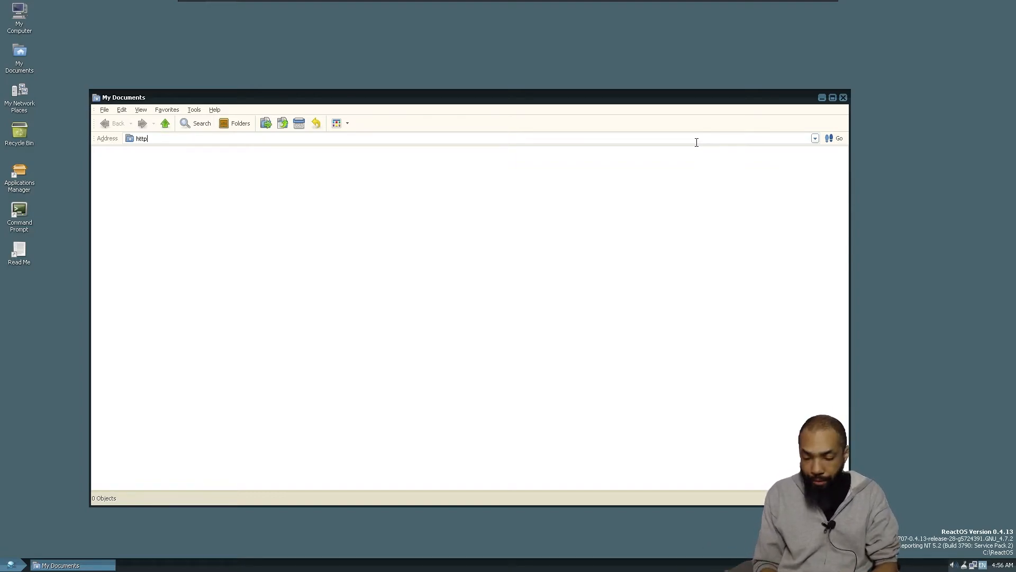
pyautogui.write('://chro')
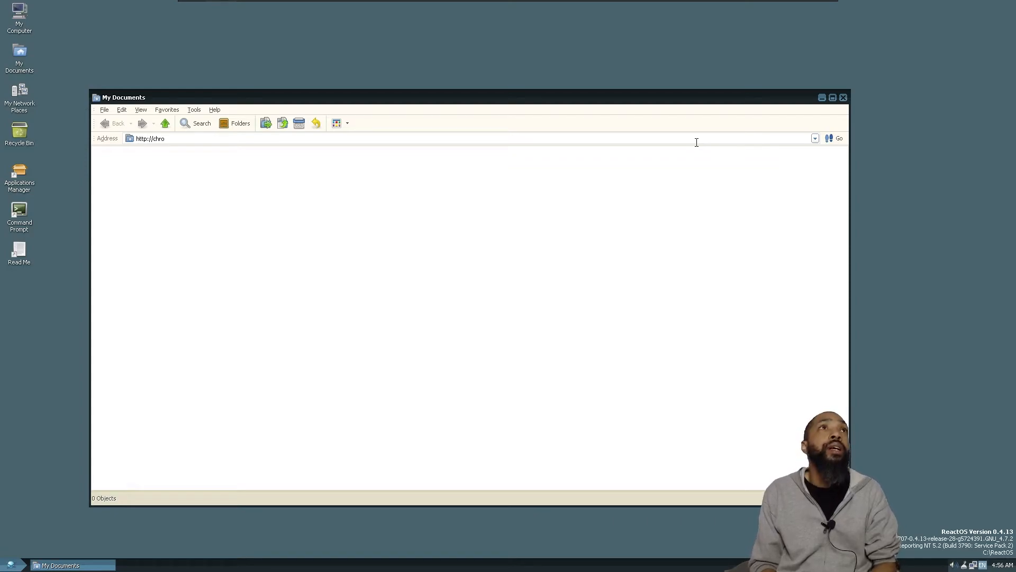
pyautogui.write('me.com')
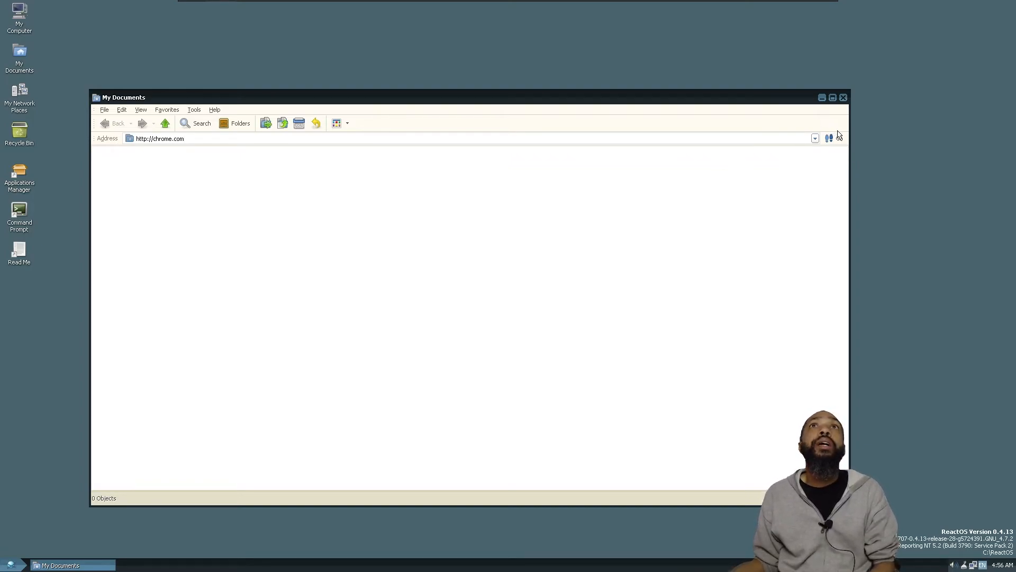
pyautogui.click(843, 98)
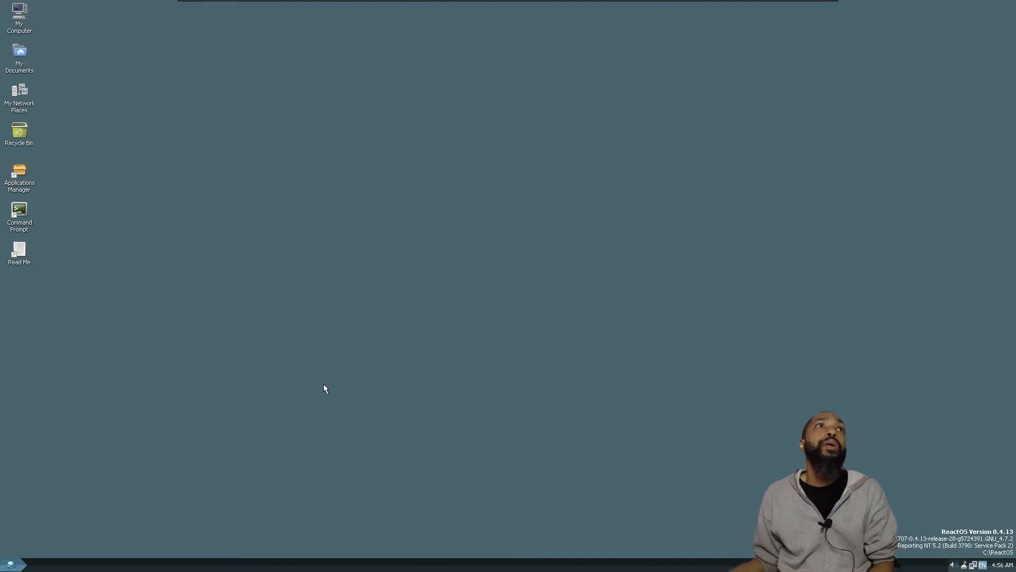
# Open the Applications Manager and list the Internet & Network applications available for installation.
pyautogui.doubleClick(23, 192)
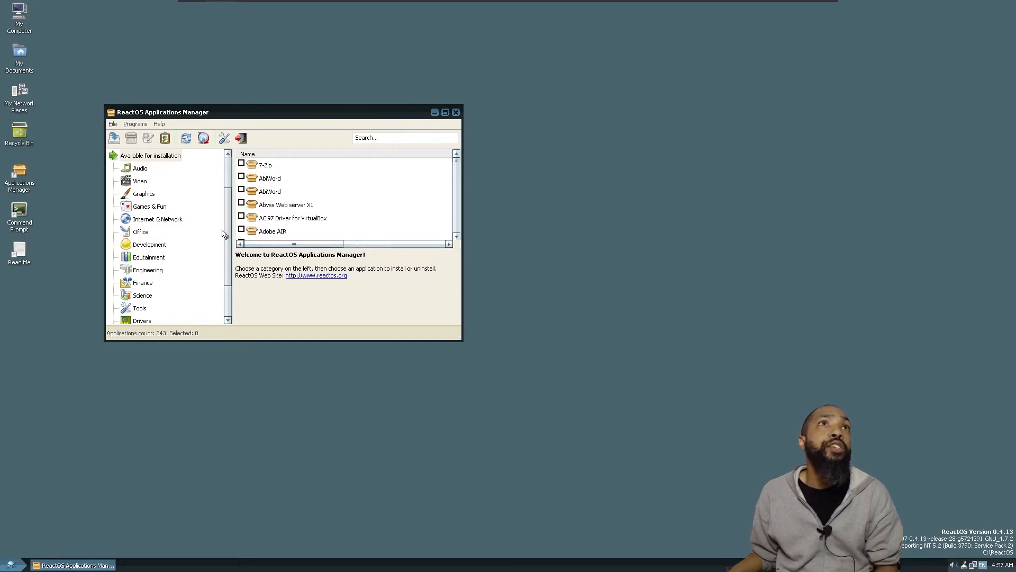
pyautogui.moveTo(228, 234)
pyautogui.mouseDown()
pyautogui.moveTo(220, 261)
pyautogui.moveTo(233, 219)
pyautogui.mouseUp()
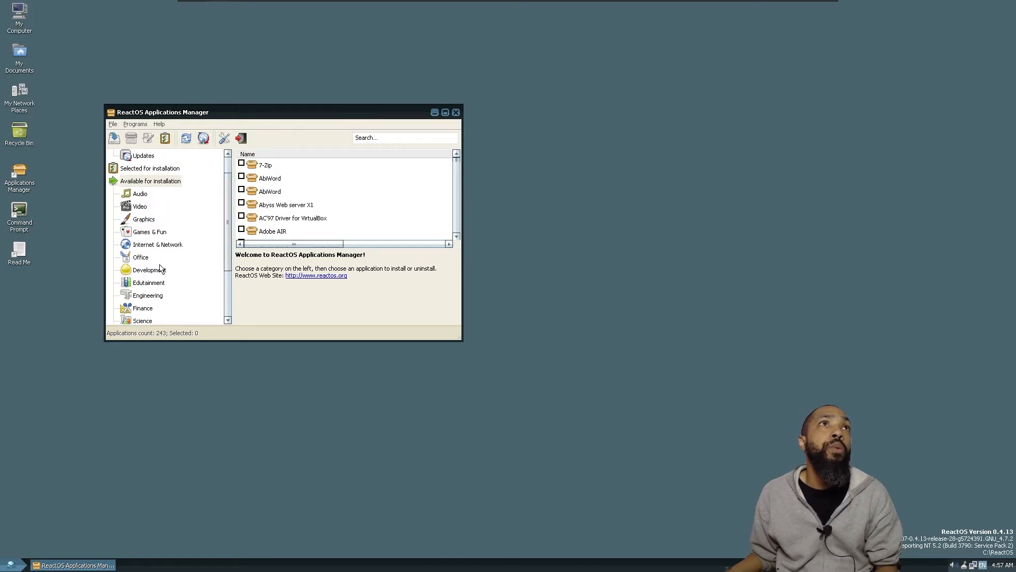
pyautogui.click(155, 246)
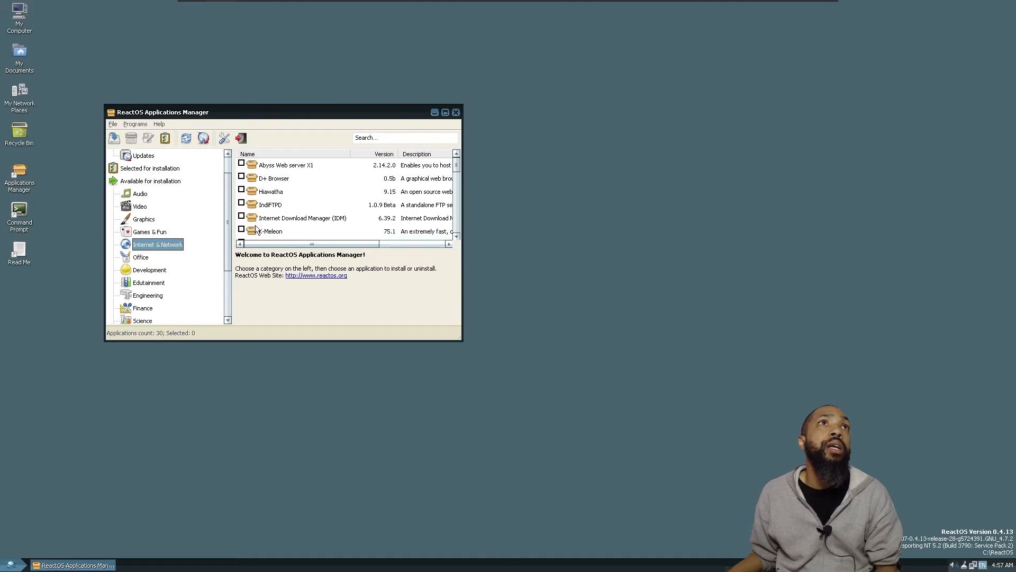
# Examine the Internet & Network application list for a web browser to install.
pyautogui.scroll(-4, 343, 192)
pyautogui.scroll(1, 343, 192)
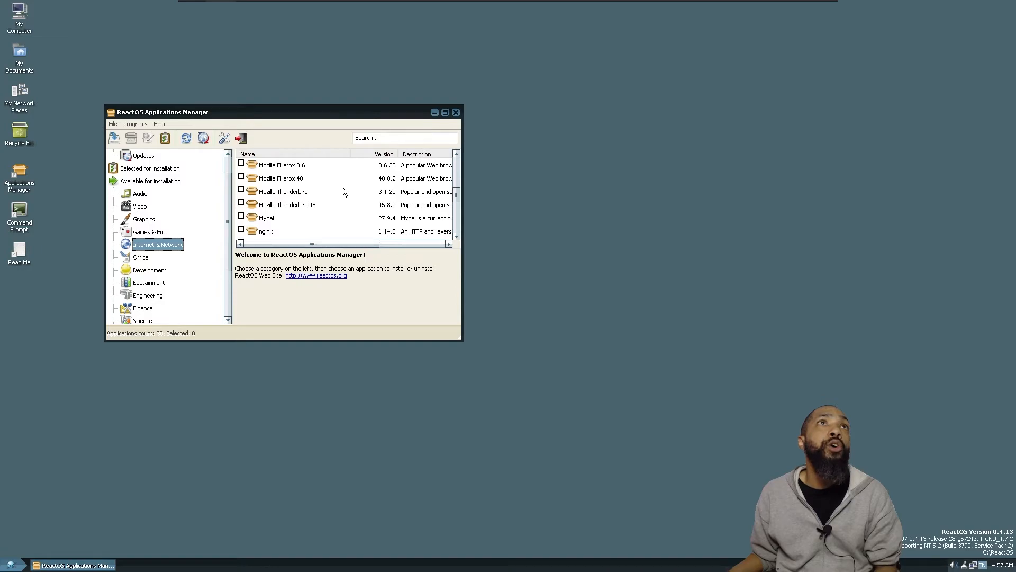
pyautogui.scroll(1, 343, 192)
pyautogui.scroll(1, 342, 192)
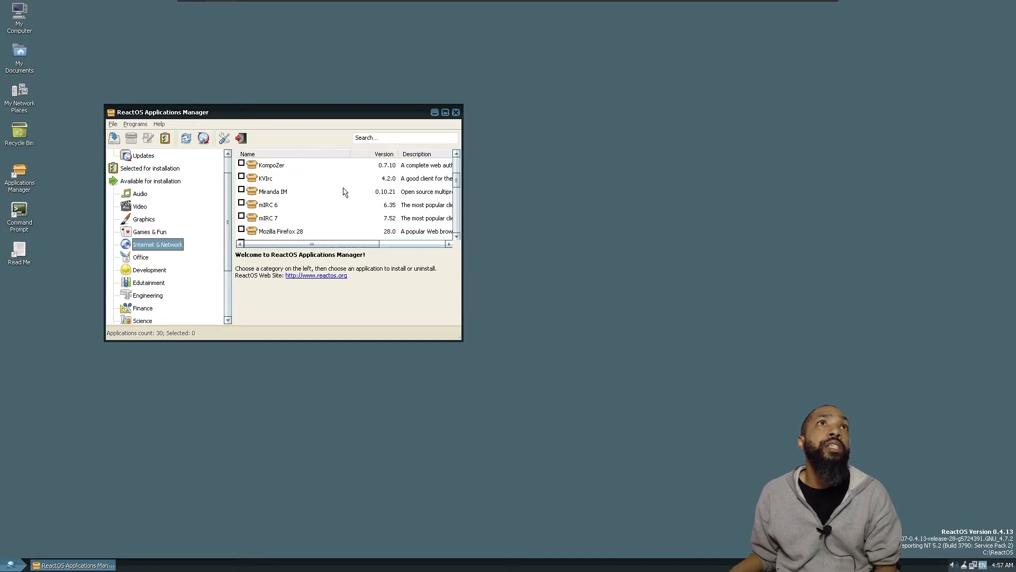
pyautogui.scroll(1, 343, 193)
pyautogui.scroll(1, 343, 192)
pyautogui.scroll(-1, 344, 192)
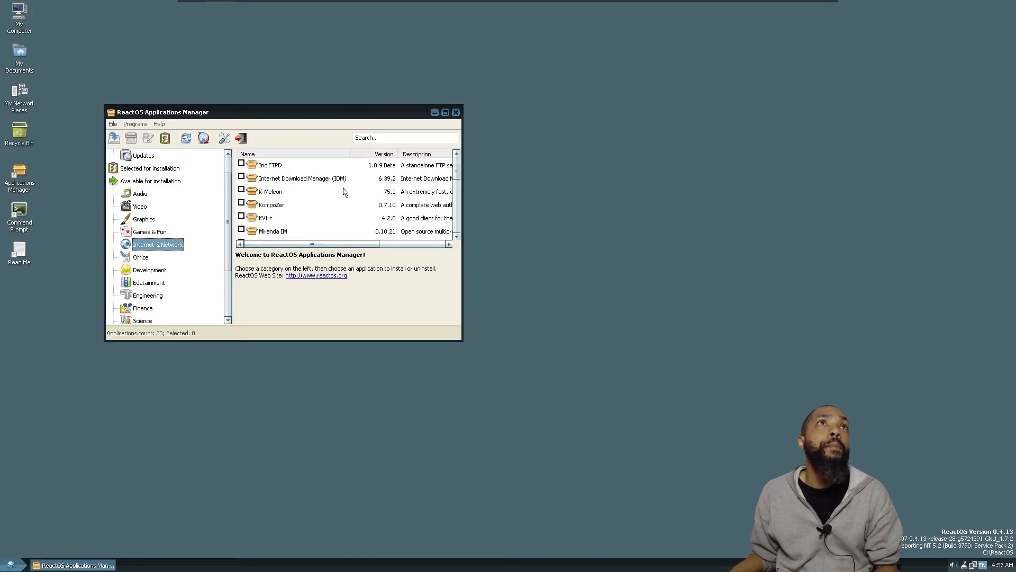
pyautogui.scroll(-1, 345, 192)
pyautogui.scroll(-4, 344, 192)
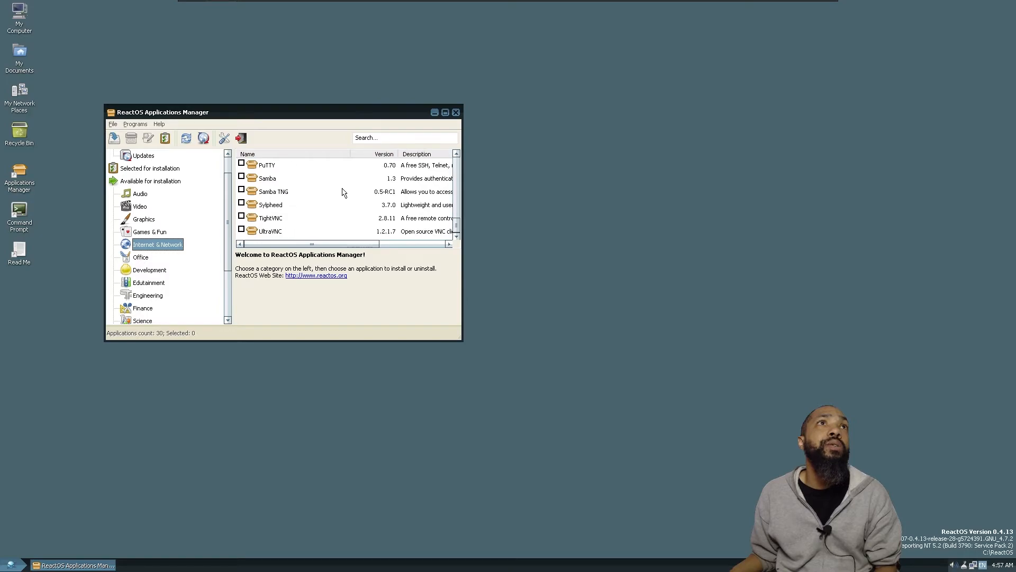
pyautogui.scroll(4, 345, 192)
pyautogui.scroll(2, 341, 193)
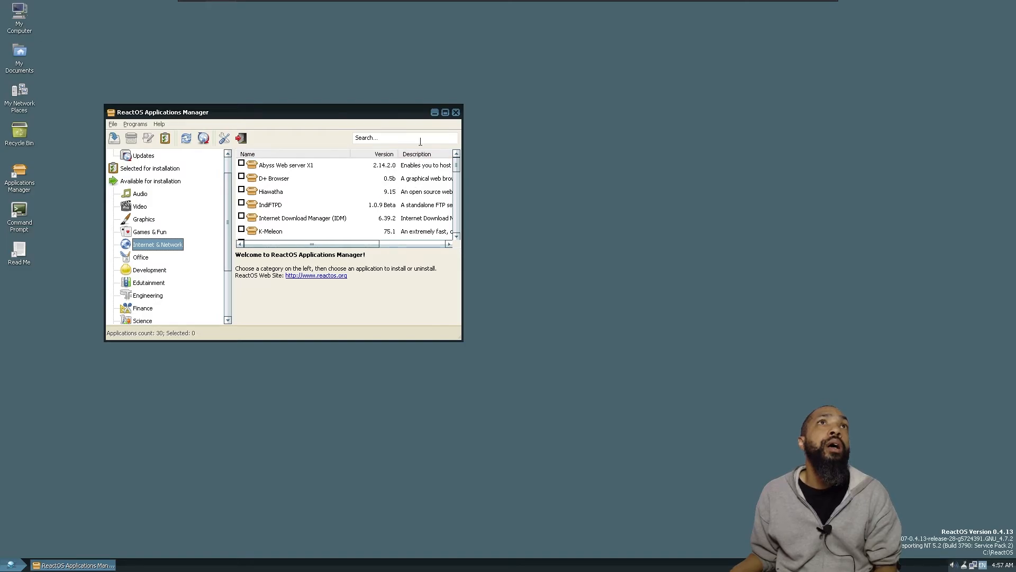
# Maximize the Applications Manager, select Mozilla Firefox 28, and start its installation.
pyautogui.click(445, 113)
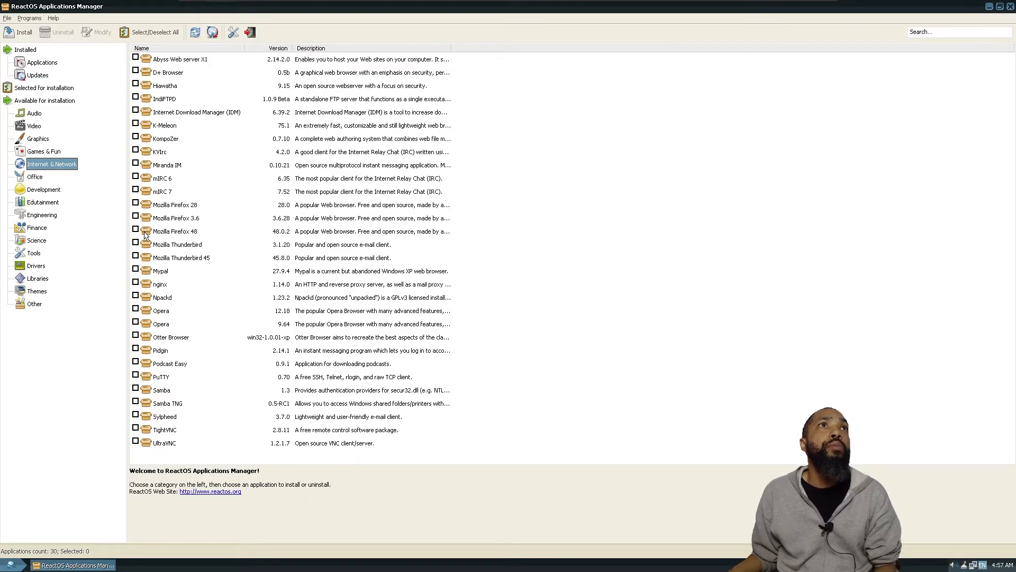
pyautogui.click(136, 203)
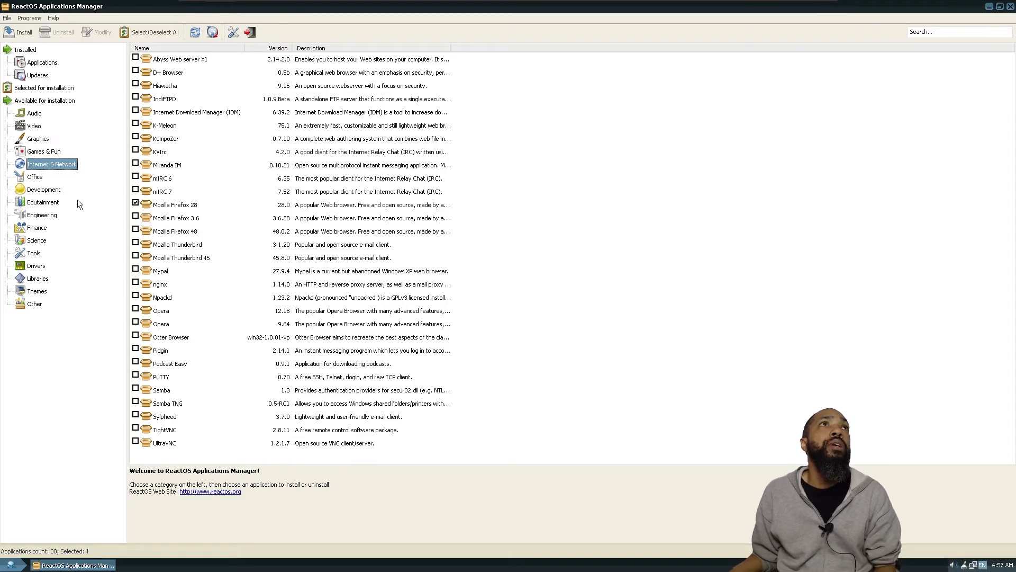
pyautogui.click(29, 37)
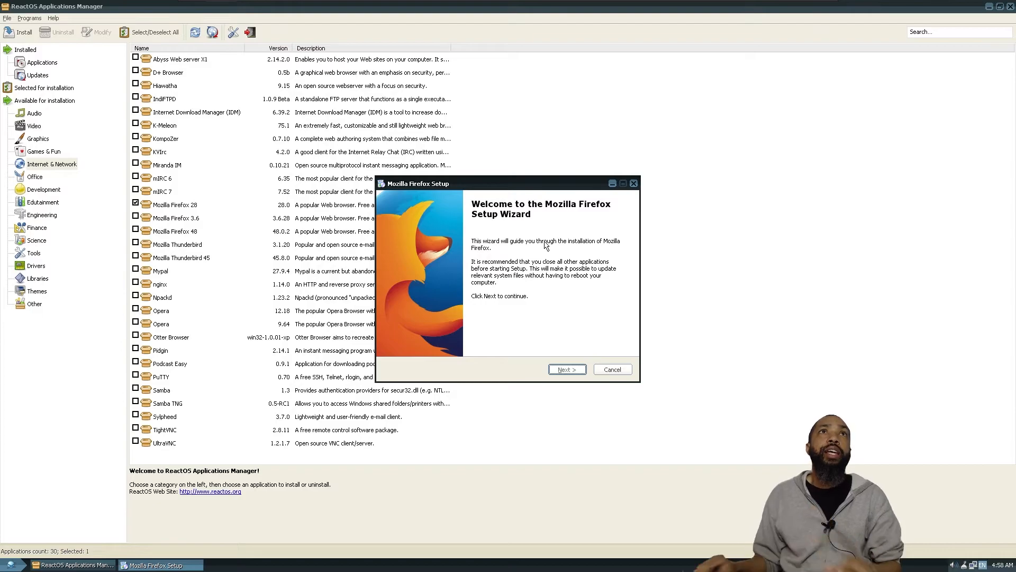
# Complete the Mozilla Firefox setup with the Standard type and launch Firefox at the end.
pyautogui.click(565, 369)
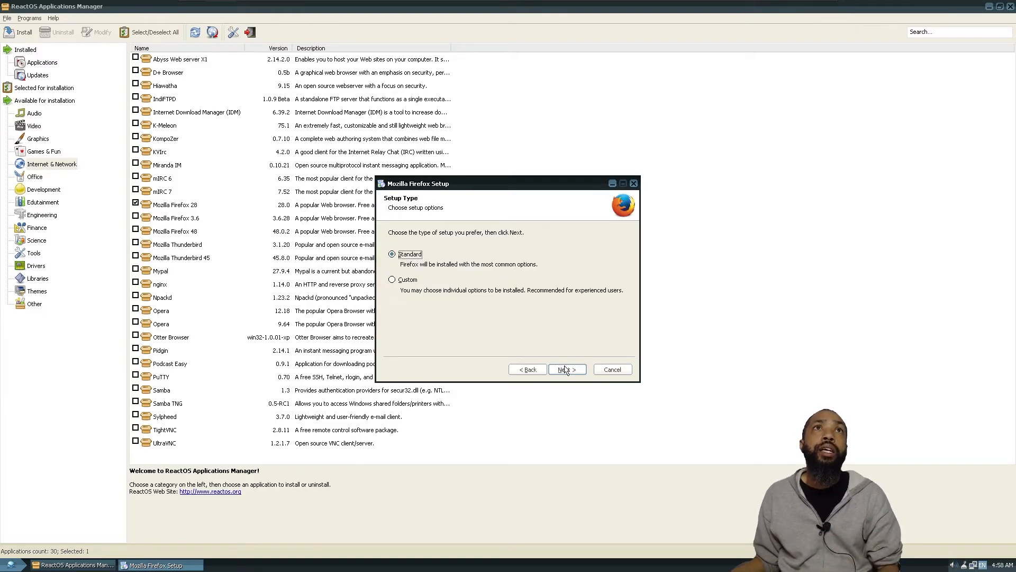
pyautogui.click(567, 371)
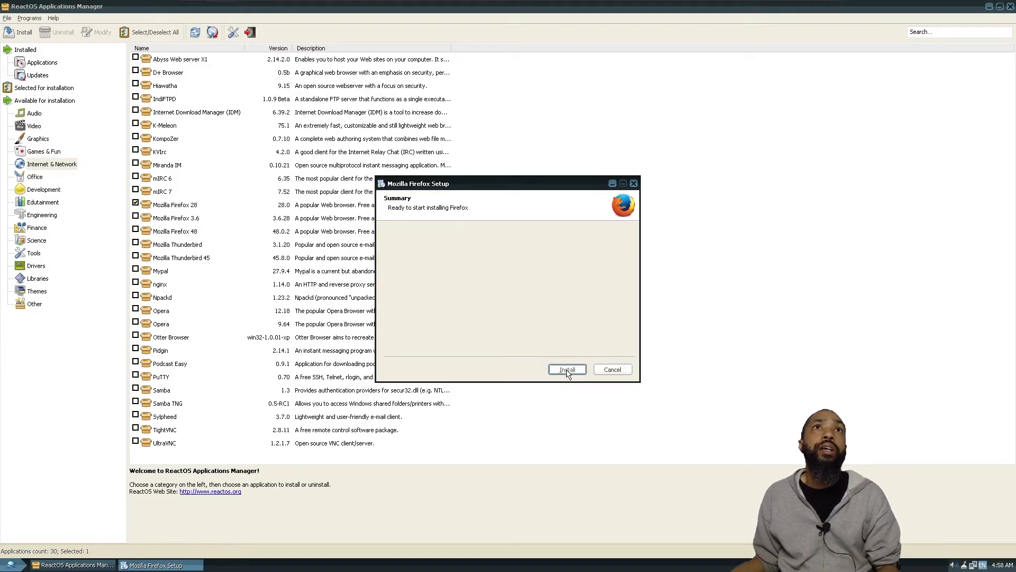
pyautogui.click(567, 370)
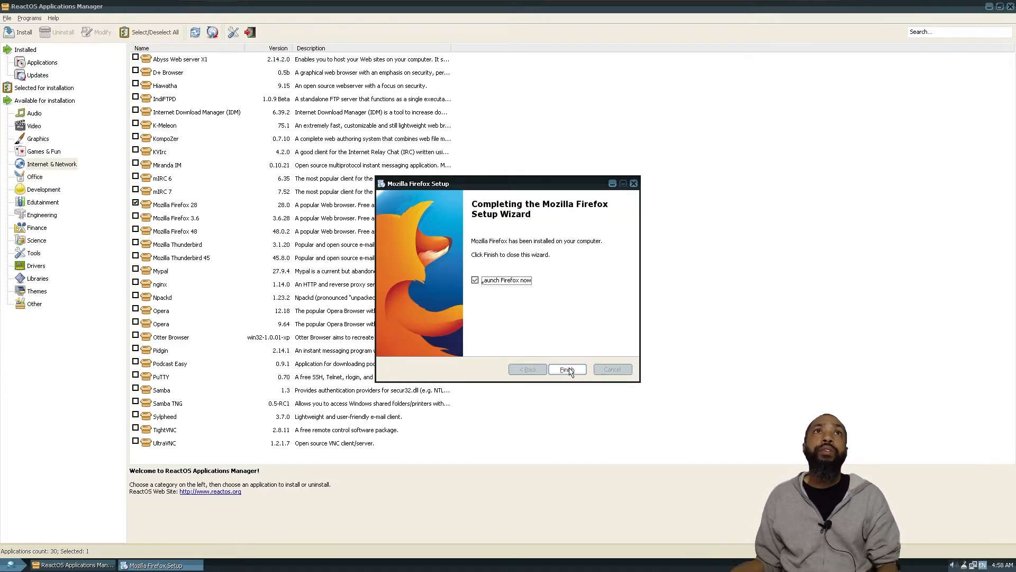
pyautogui.click(567, 370)
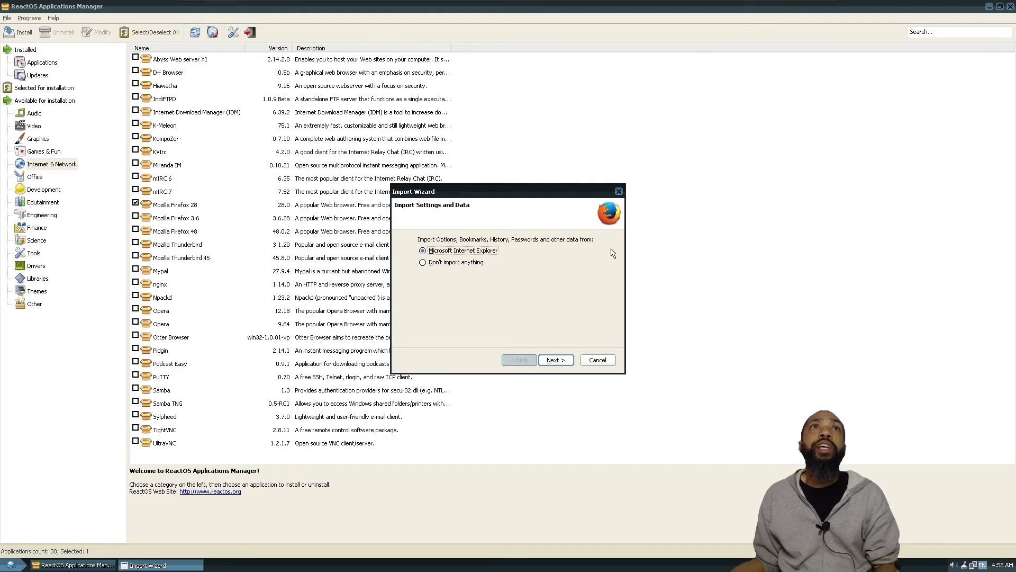
# Choose not to import anything into Firefox and close the Download Firefox Browser tab, keeping the start page.
pyautogui.click(464, 263)
pyautogui.click(553, 361)
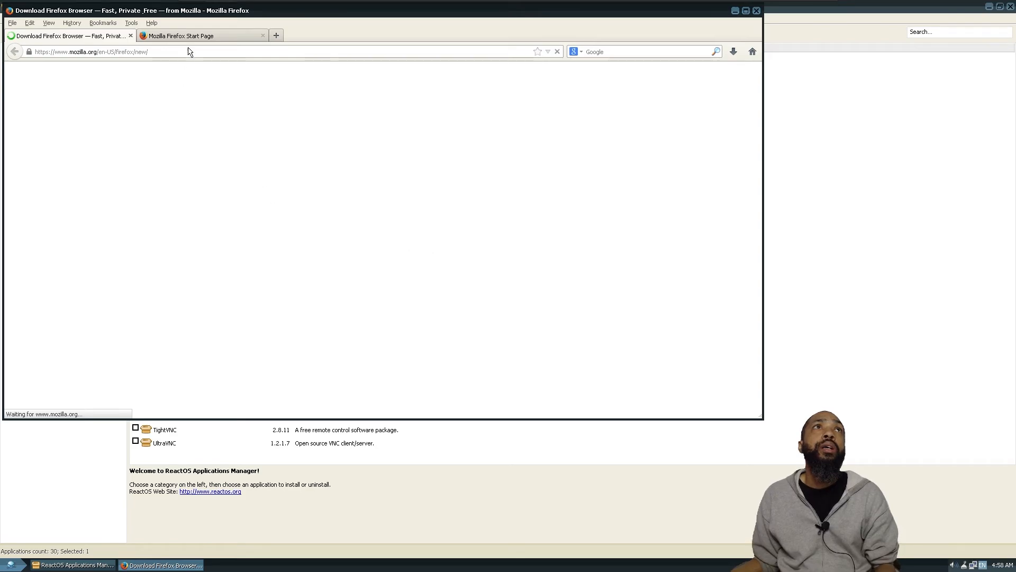
pyautogui.click(201, 35)
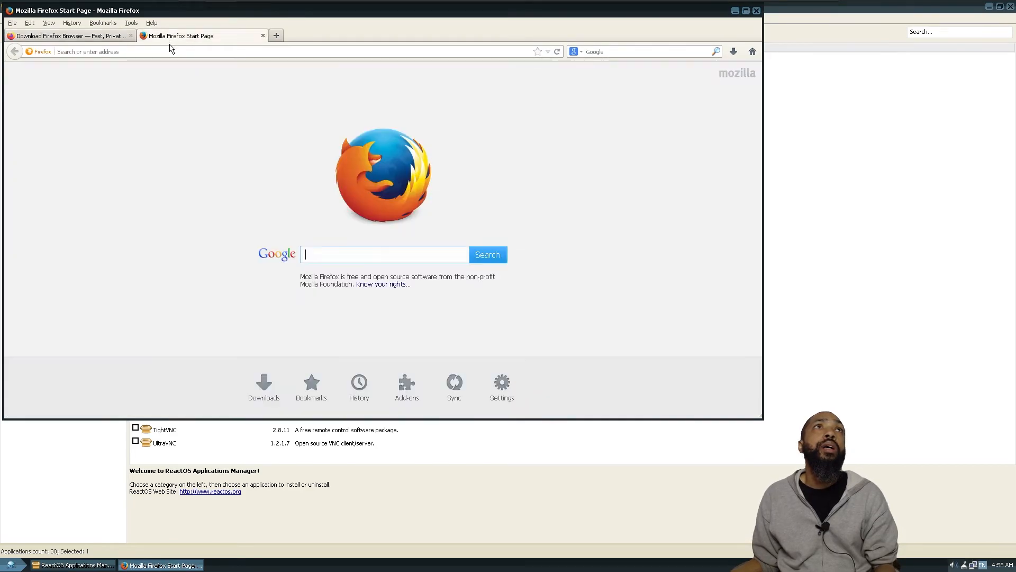
pyautogui.click(133, 35)
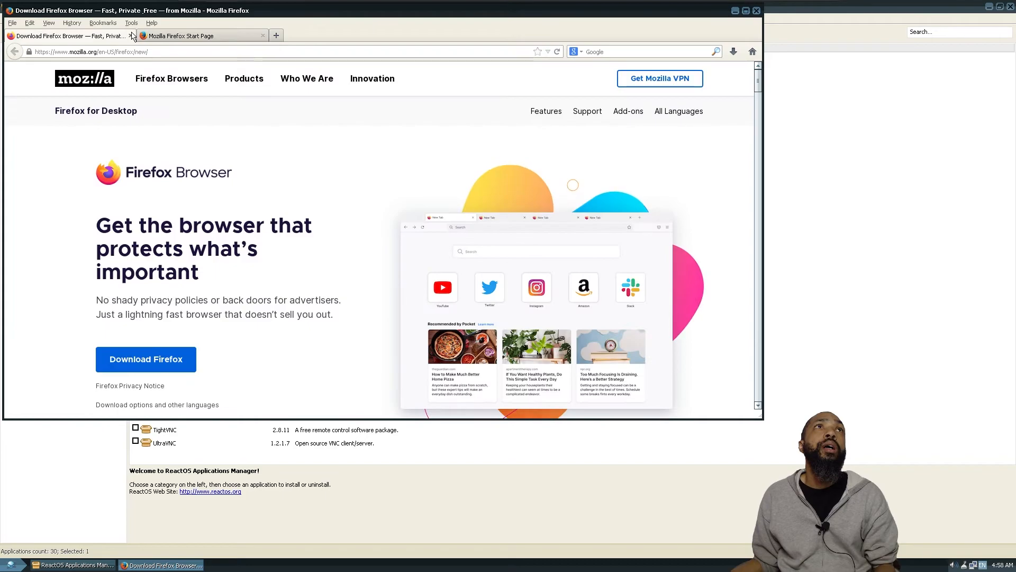
pyautogui.click(131, 35)
# Go to chrome.com in Firefox.
pyautogui.click(132, 52)
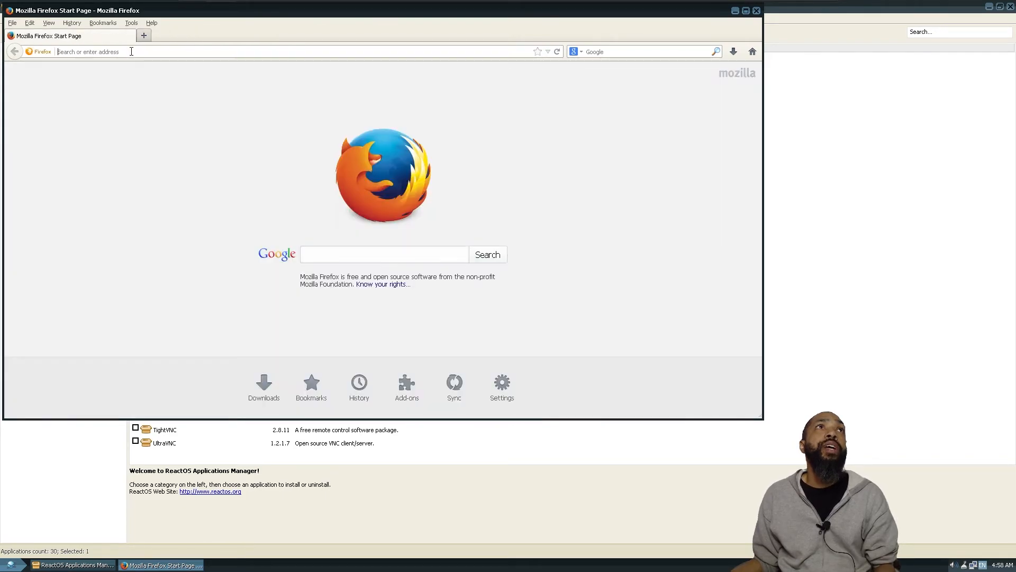
pyautogui.write('chrome')
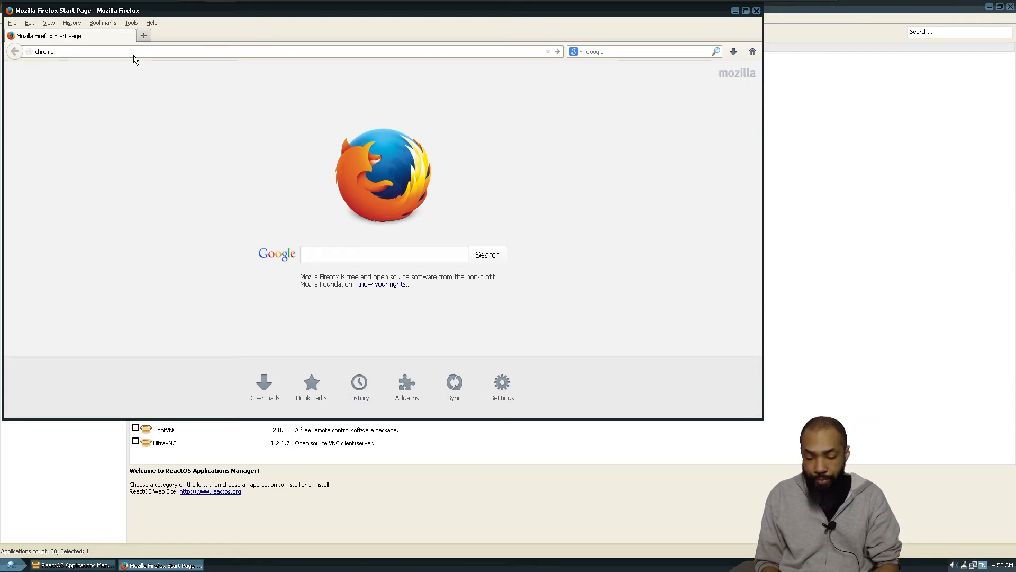
pyautogui.write('.com')
pyautogui.press('Return')
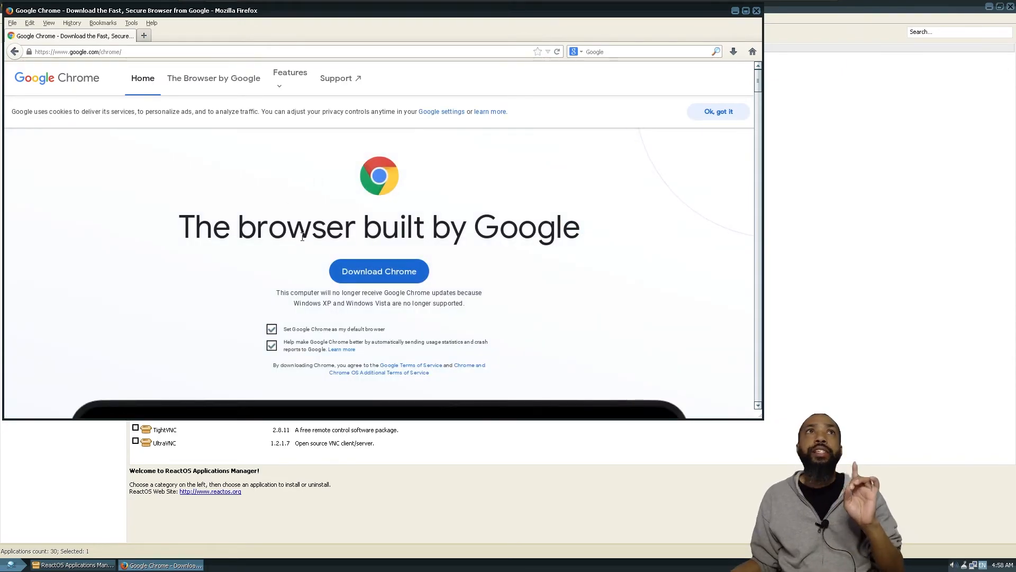
# Download ChromeSetup.exe from the Google Chrome page and run the installer.
pyautogui.click(376, 278)
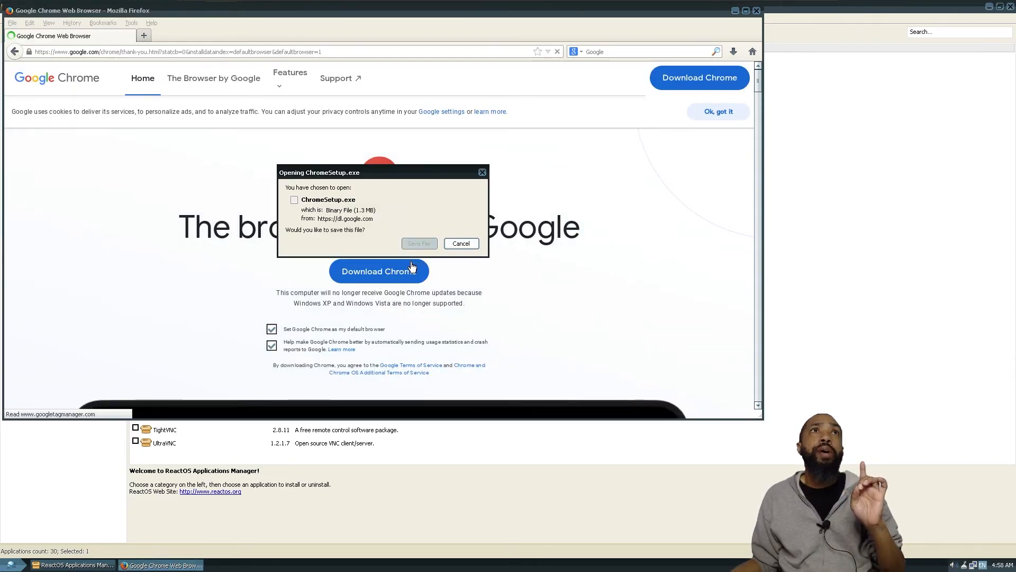
pyautogui.click(419, 243)
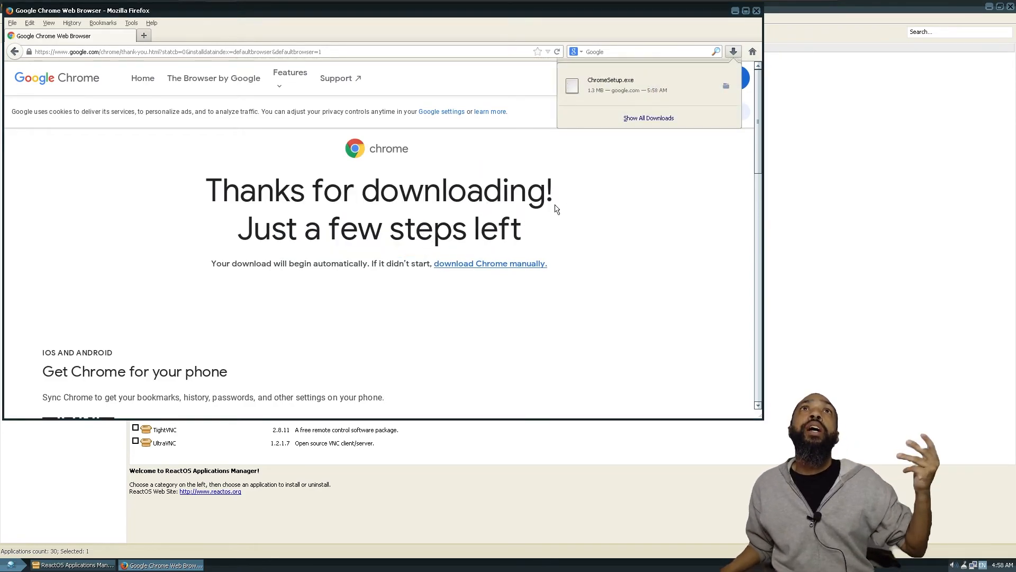
pyautogui.click(631, 91)
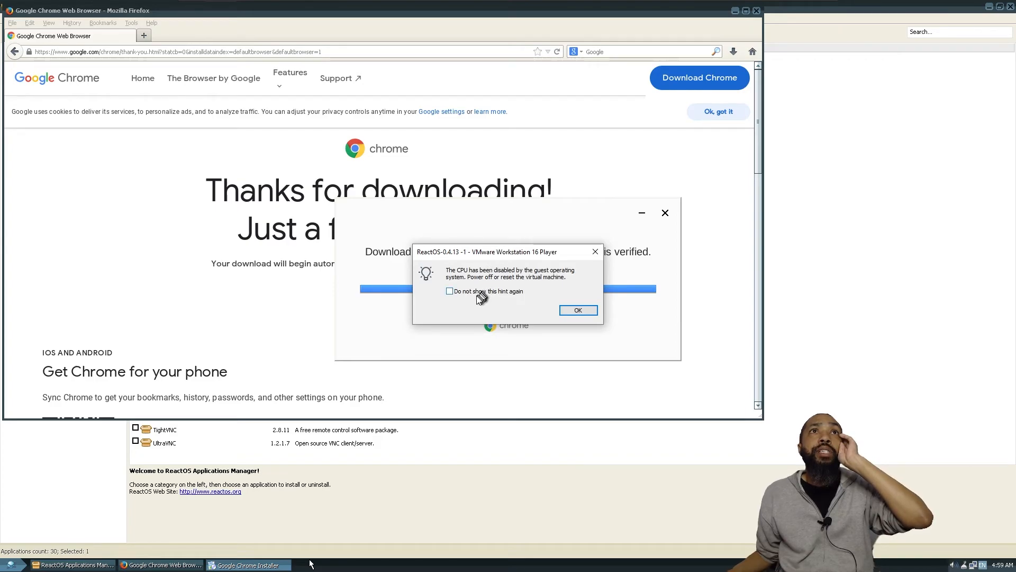
# Dismiss the disabled-CPU hint so that it is not shown again, and restart the ReactOS guest.
pyautogui.click(450, 291)
pyautogui.click(582, 311)
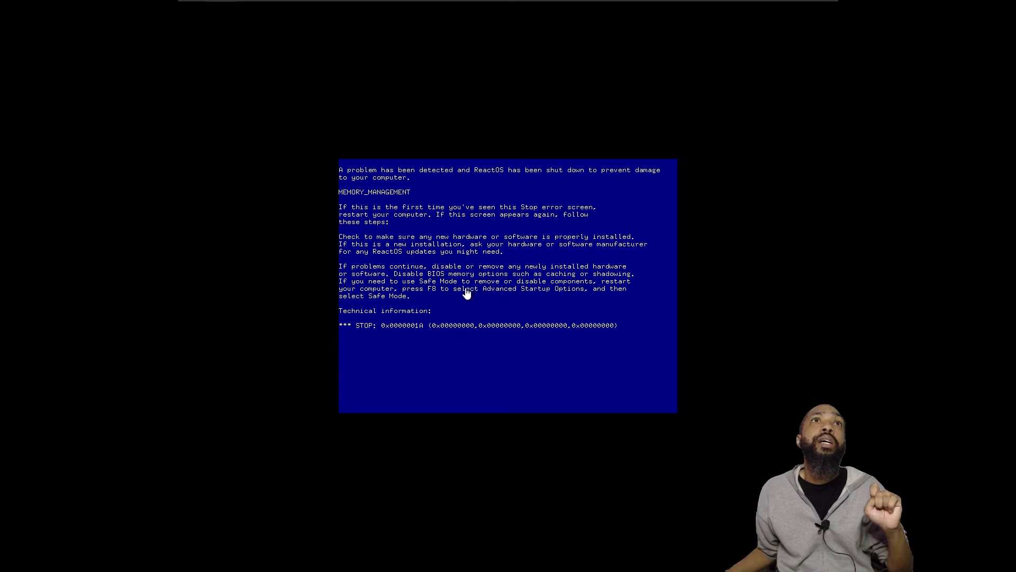
pyautogui.moveTo(332, 2)
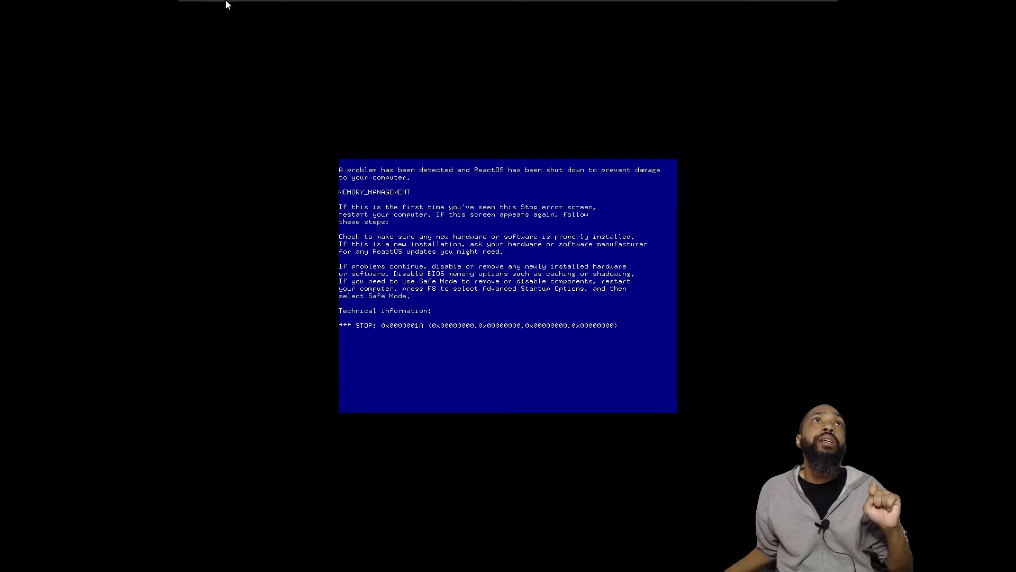
pyautogui.click(259, 6)
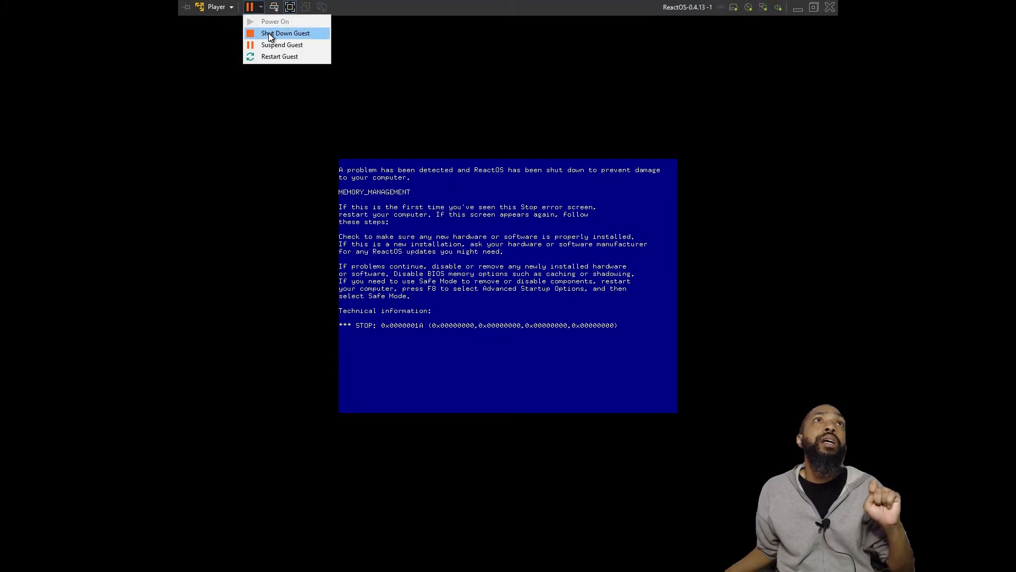
pyautogui.click(263, 57)
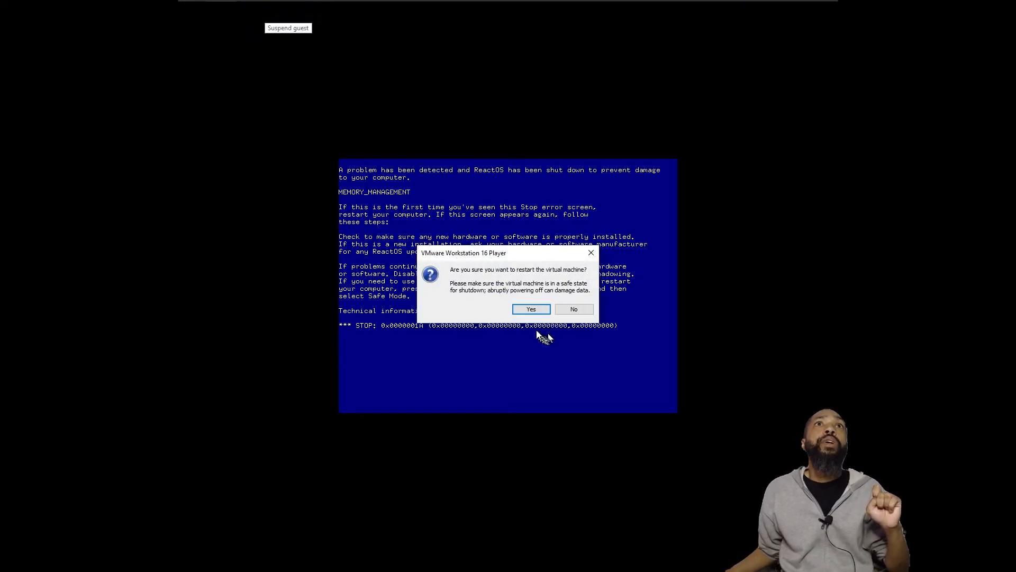
pyautogui.click(533, 312)
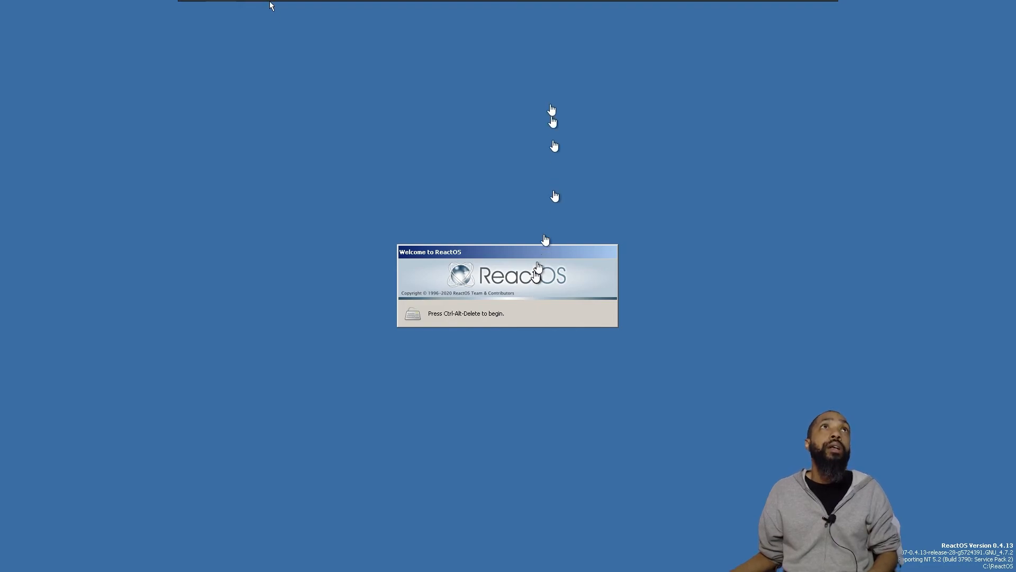
# Look through the virtual machine player's power and file options for a way to send Ctrl+Alt+Delete to the guest.
pyautogui.moveTo(415, 5)
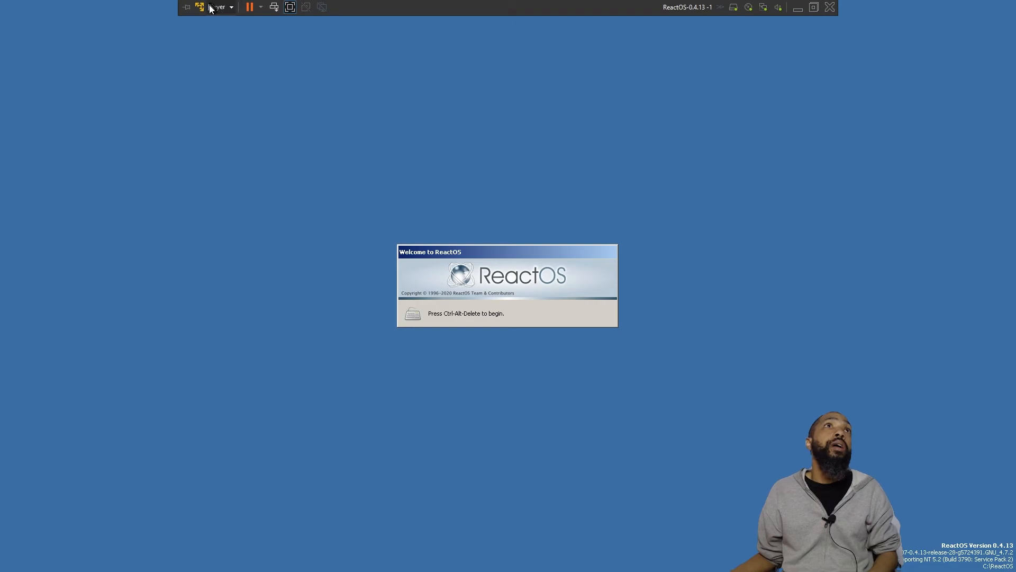
pyautogui.click(233, 8)
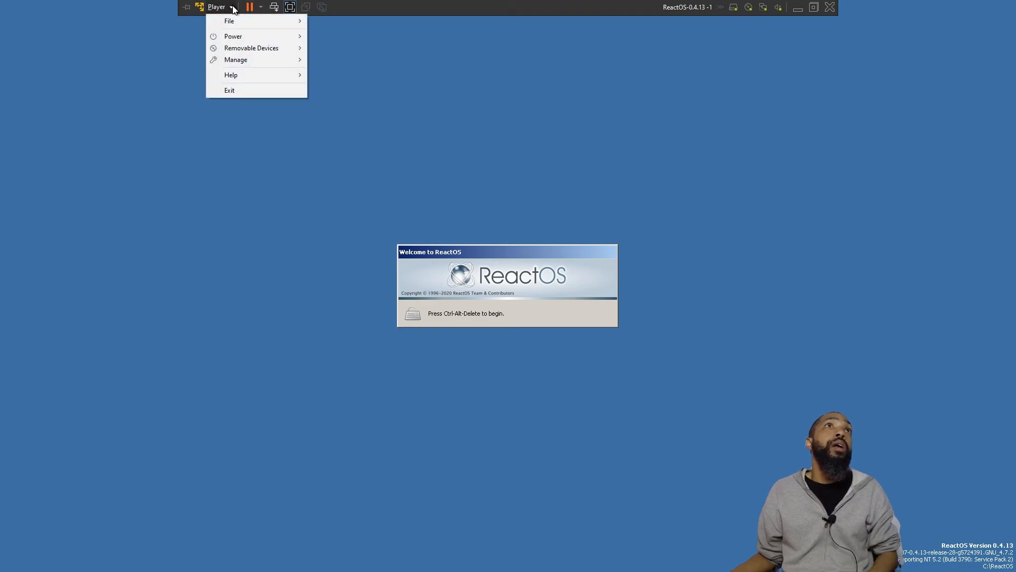
pyautogui.moveTo(241, 39)
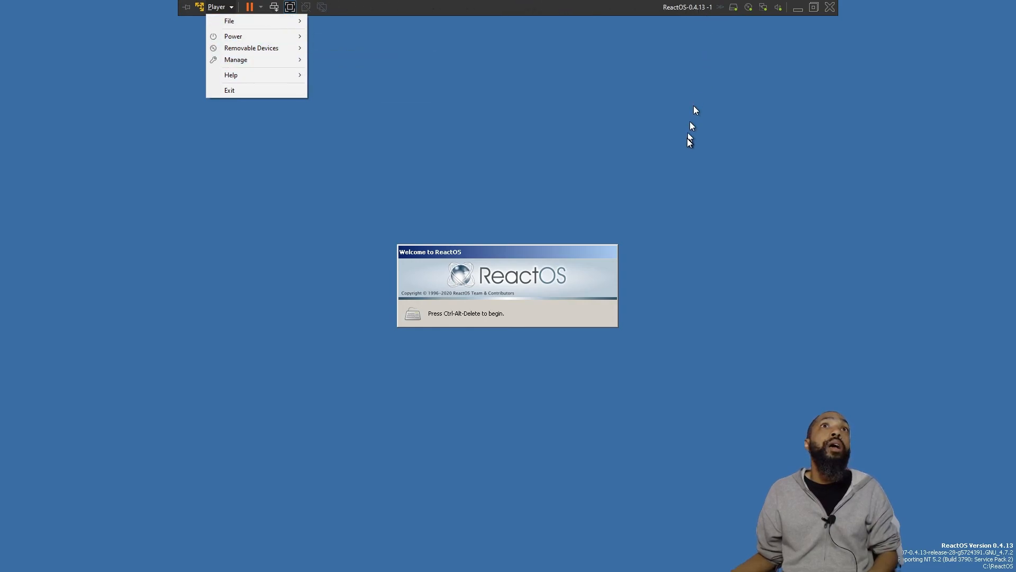
pyautogui.click(719, 10)
pyautogui.click(719, 10)
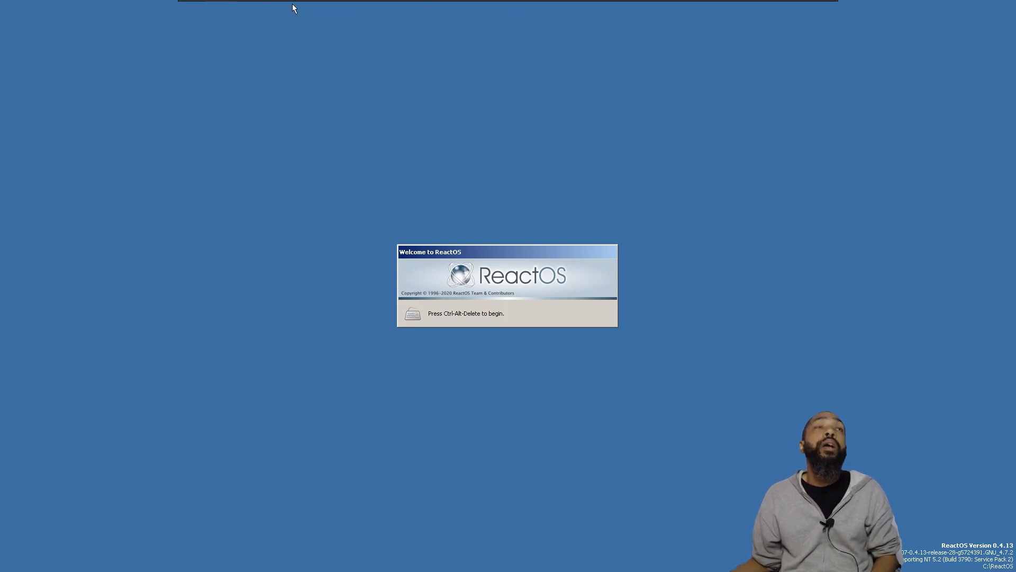
pyautogui.moveTo(363, 2)
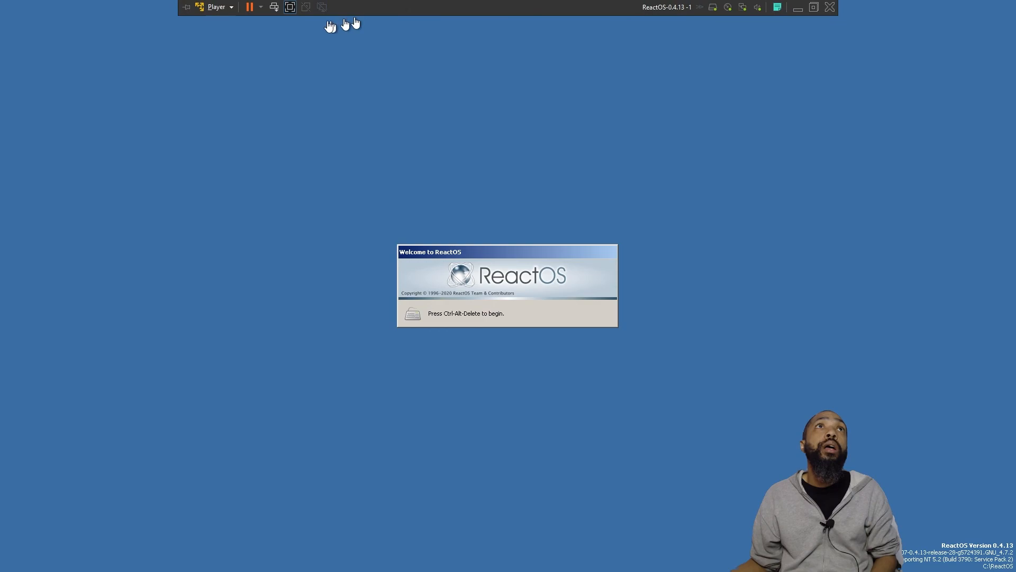
pyautogui.click(260, 7)
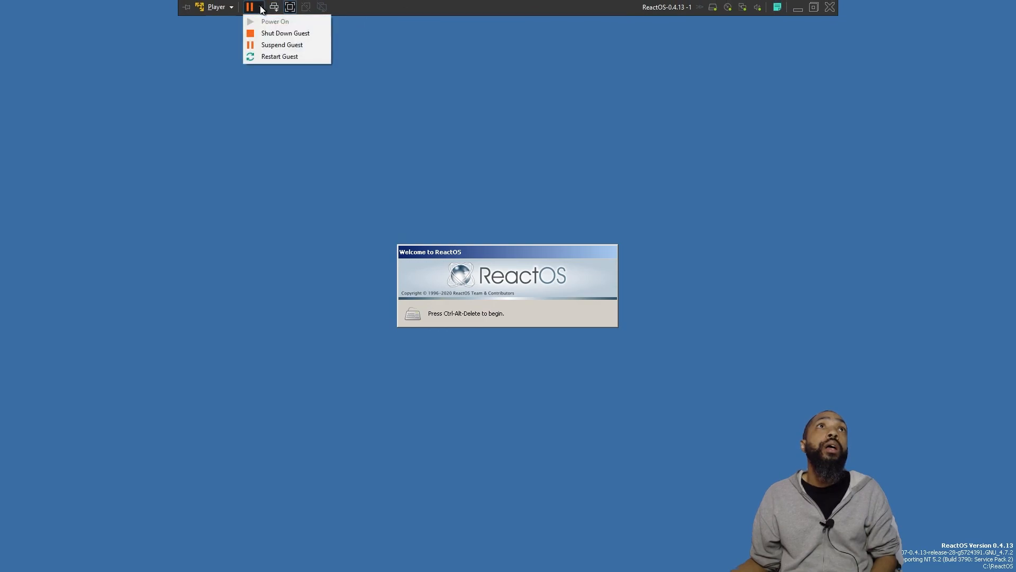
pyautogui.click(232, 8)
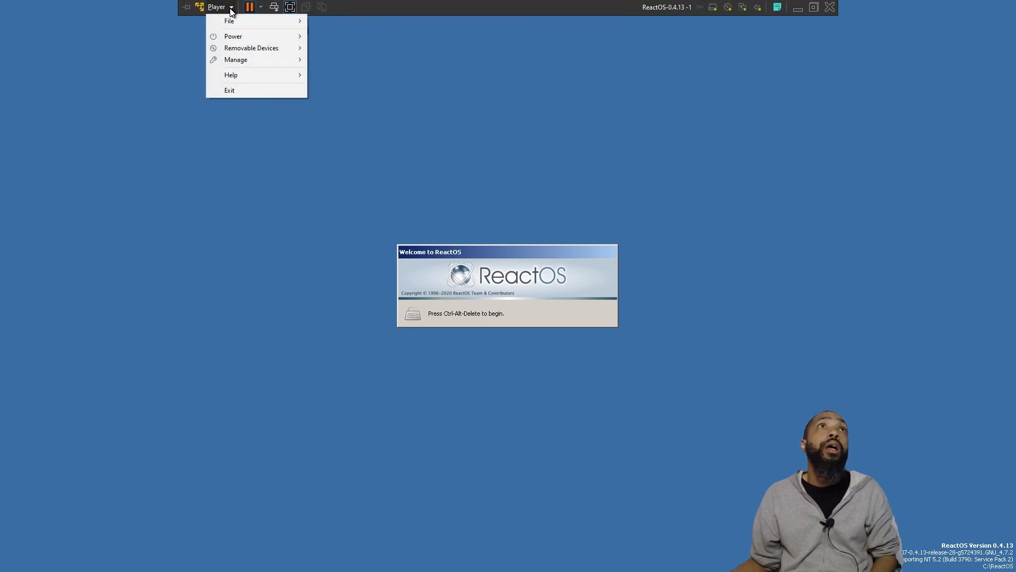
pyautogui.moveTo(234, 26)
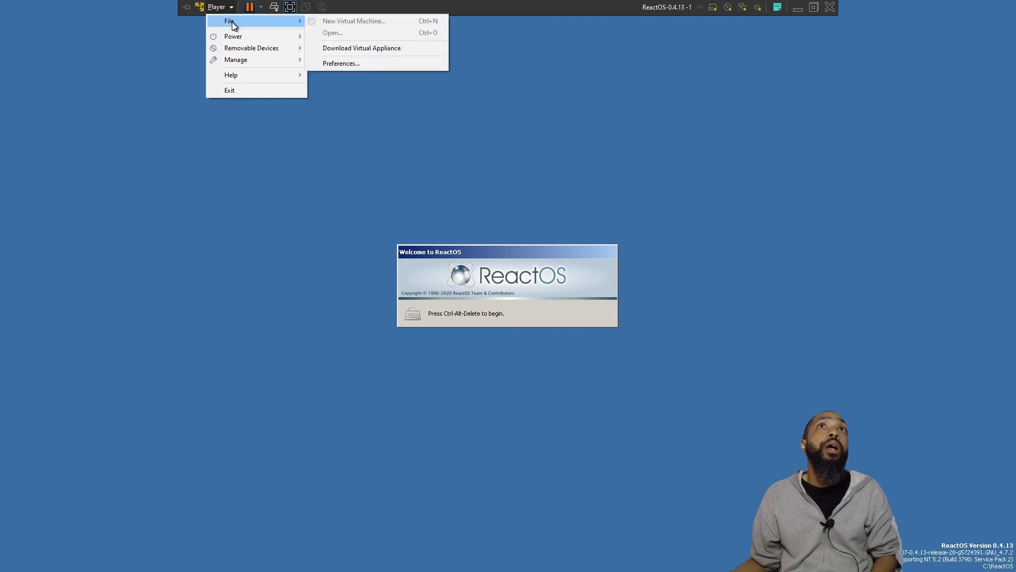
# Read the Ctrl+Alt+Delete warning in the message log, remove all logged messages, and close the log.
pyautogui.click(775, 12)
pyautogui.click(777, 11)
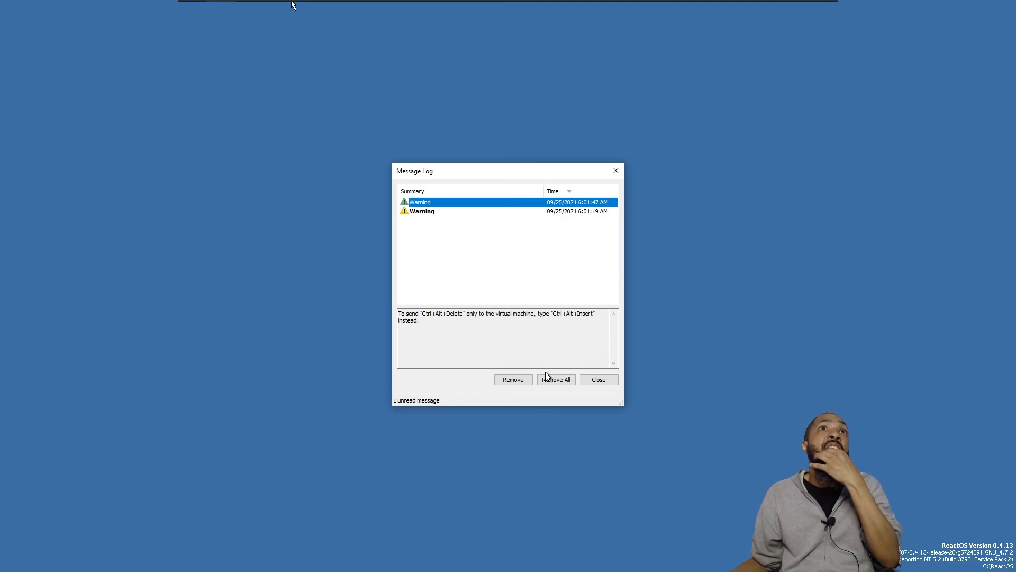
pyautogui.click(569, 316)
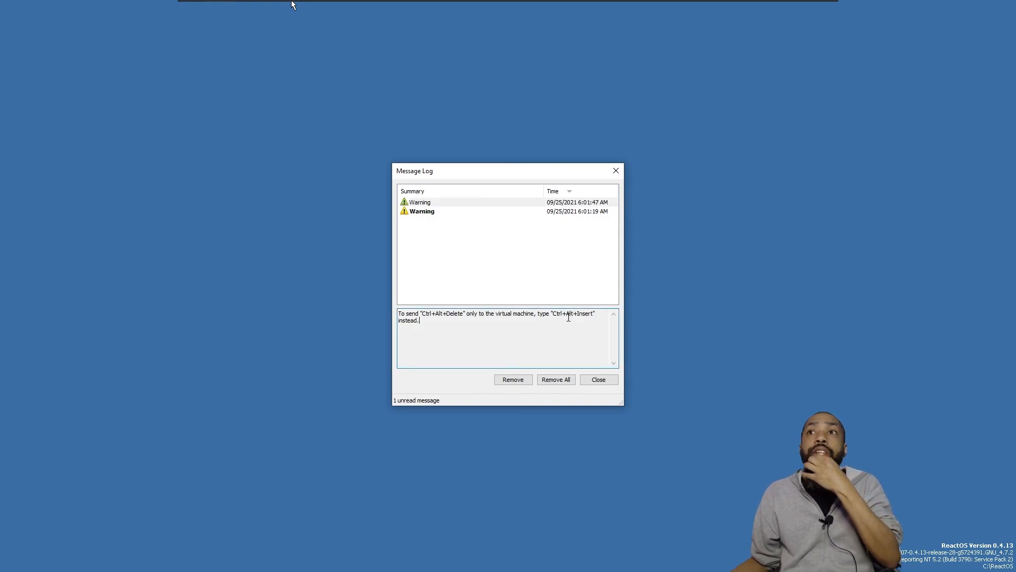
pyautogui.doubleClick(567, 317)
pyautogui.click(564, 325)
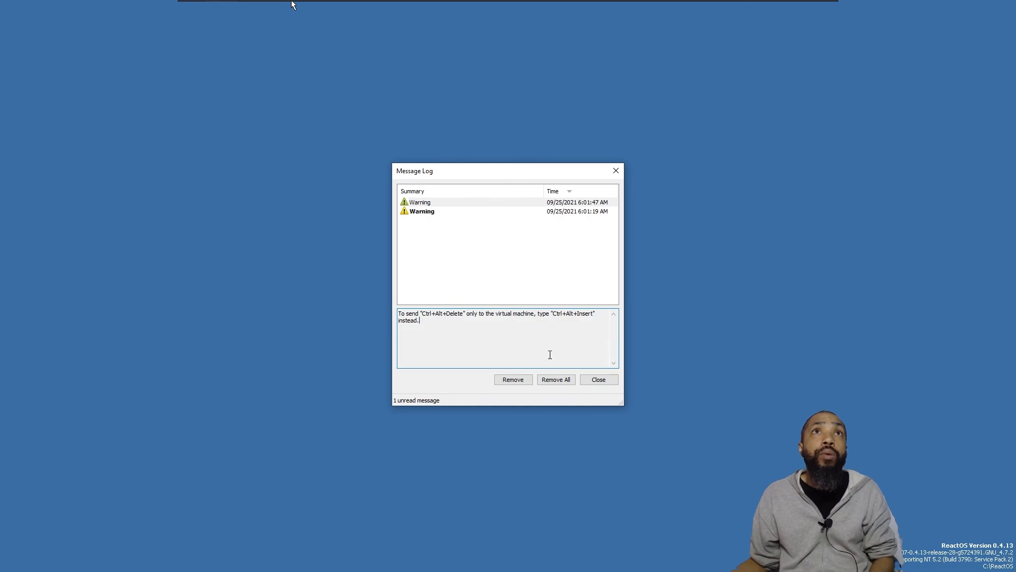
pyautogui.click(557, 379)
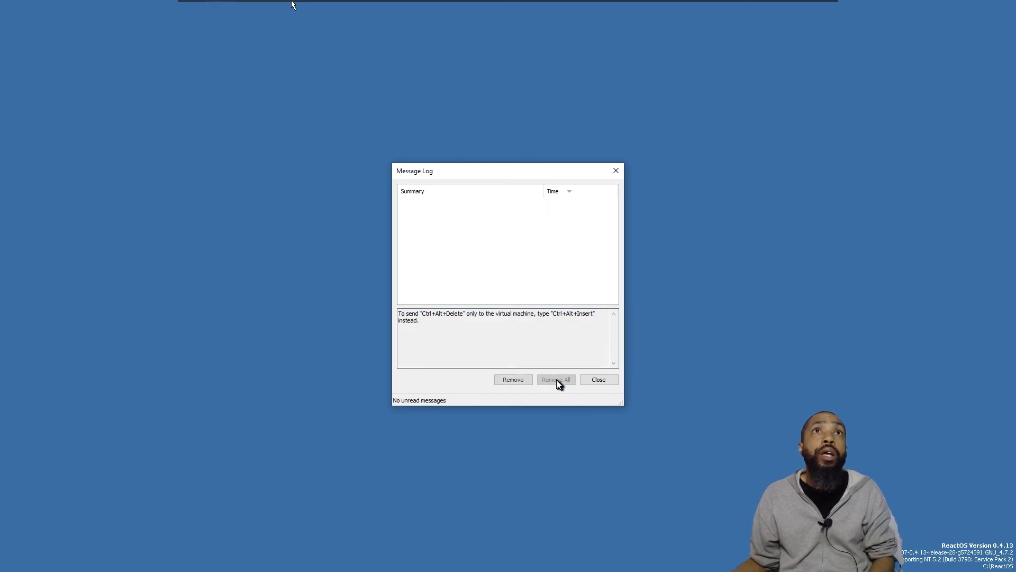
pyautogui.click(586, 379)
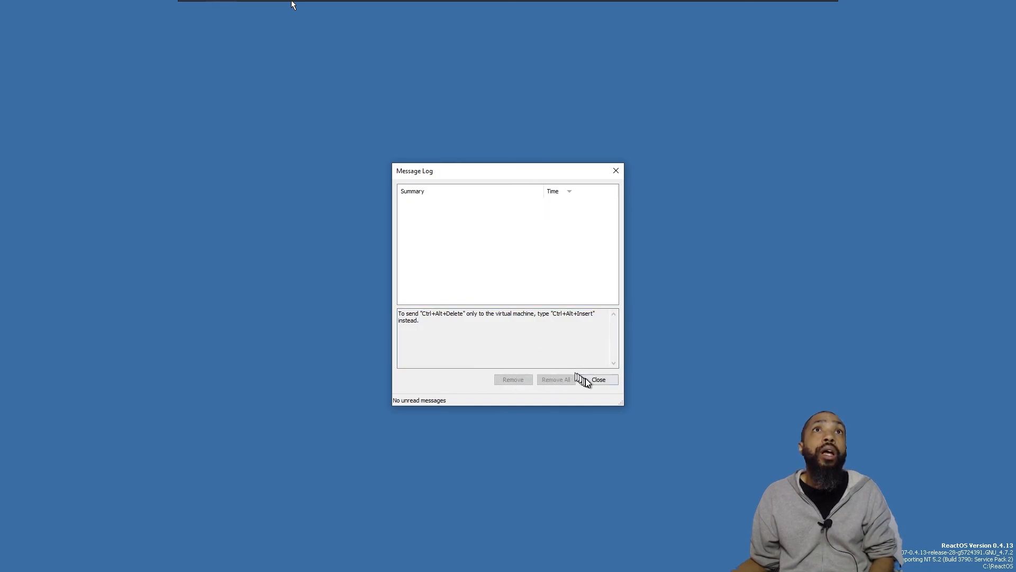